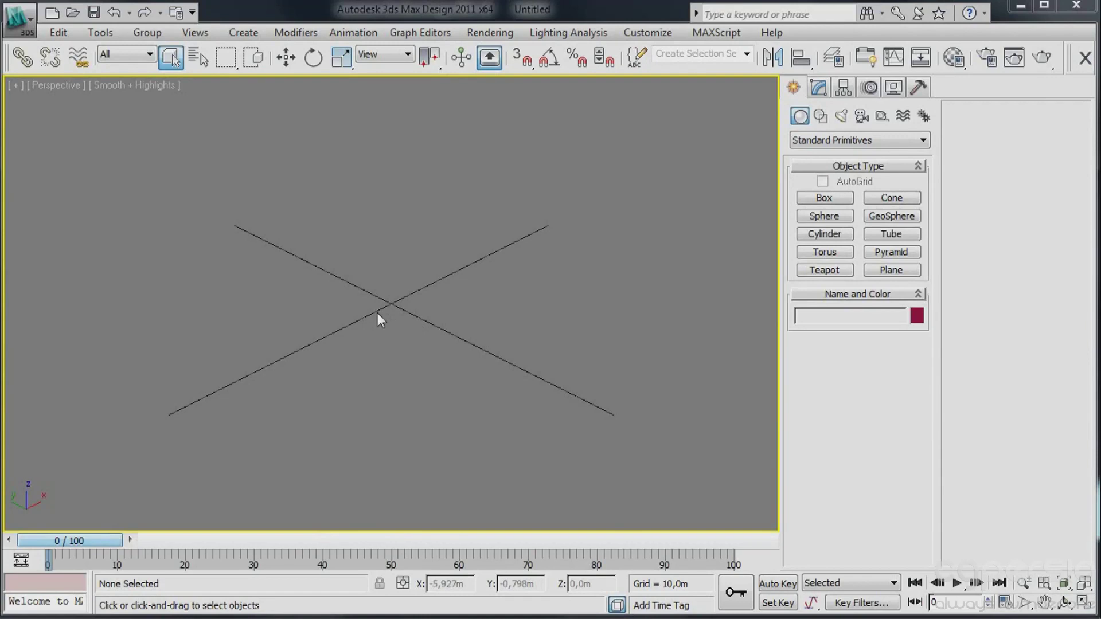
mouse_move(458, 319)
alt+middle_down()
mouse_move(430, 313)
mouse_move(494, 317)
mouse_move(429, 306)
alt+middle_up()
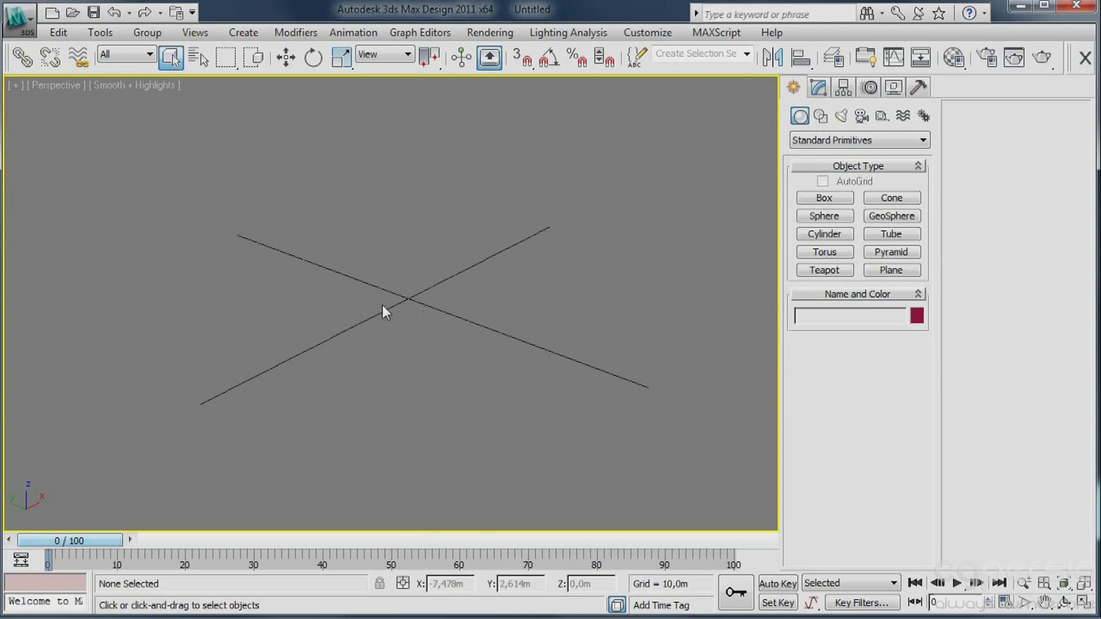
mouse_move(478, 312)
middle_down()
mouse_move(461, 297)
mouse_move(476, 309)
middle_up()
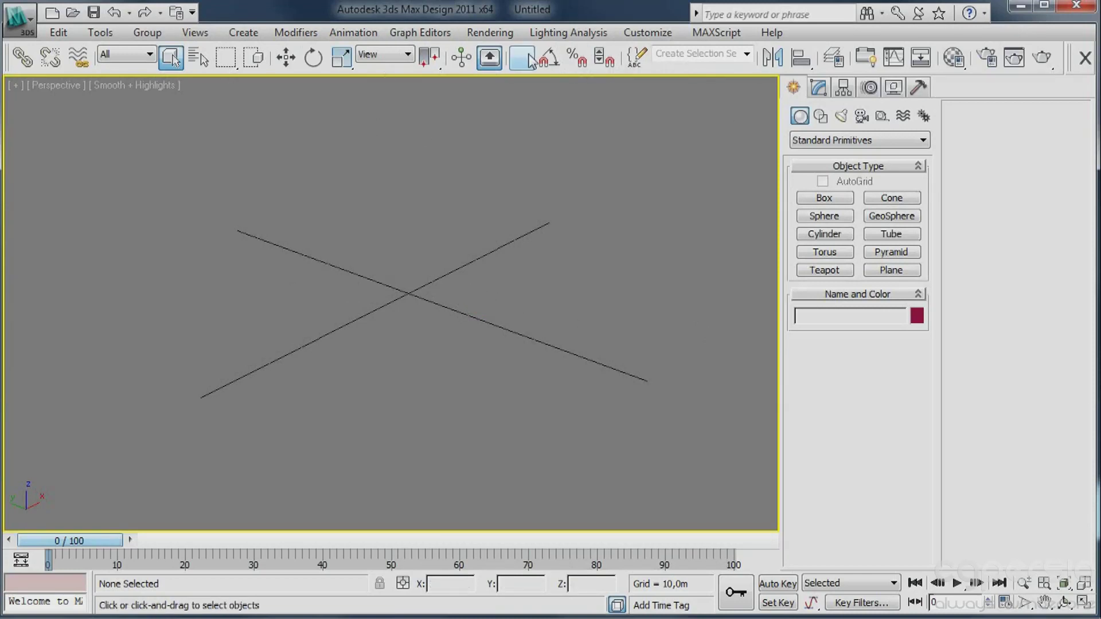
- Run the SnowFlow script from the SnowFlow subfolder of the 48design scripts folder
click(716, 32)
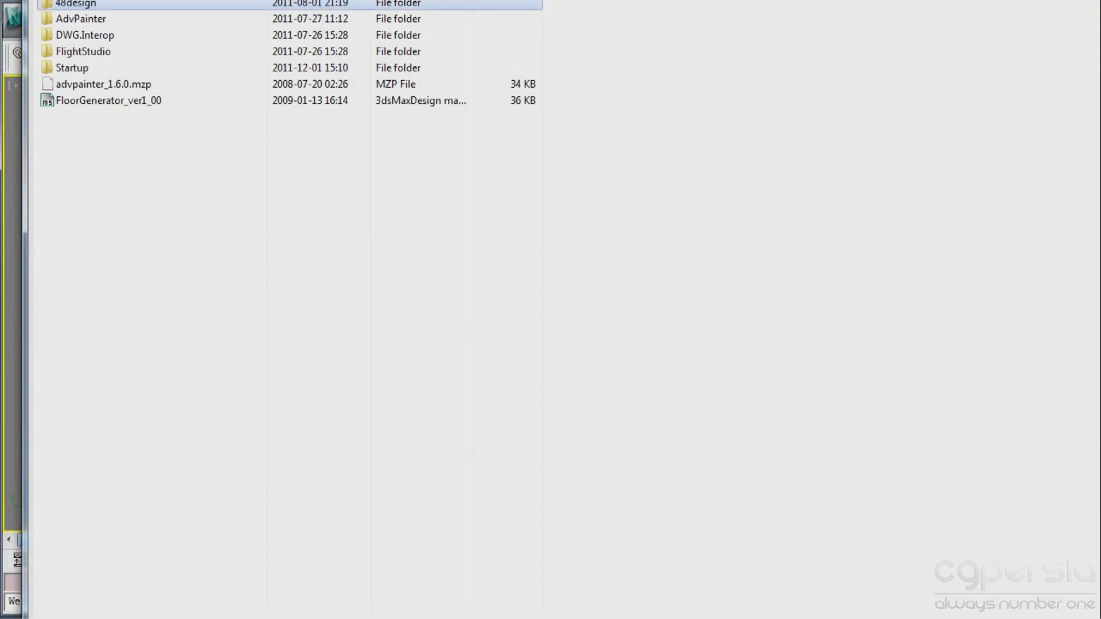
double_click(80, 50)
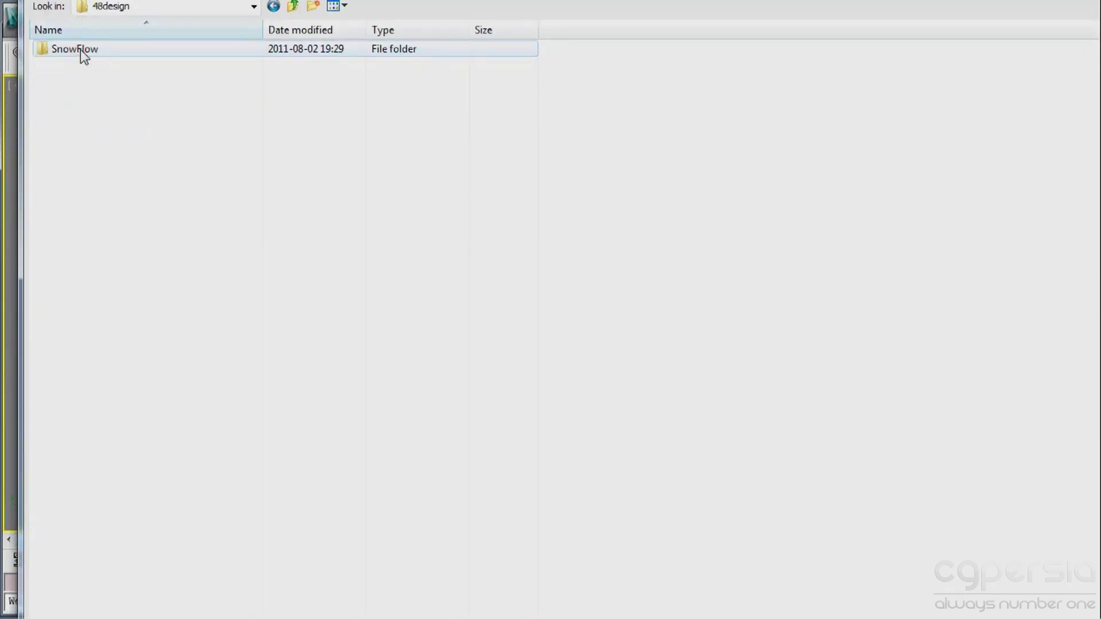
double_click(81, 49)
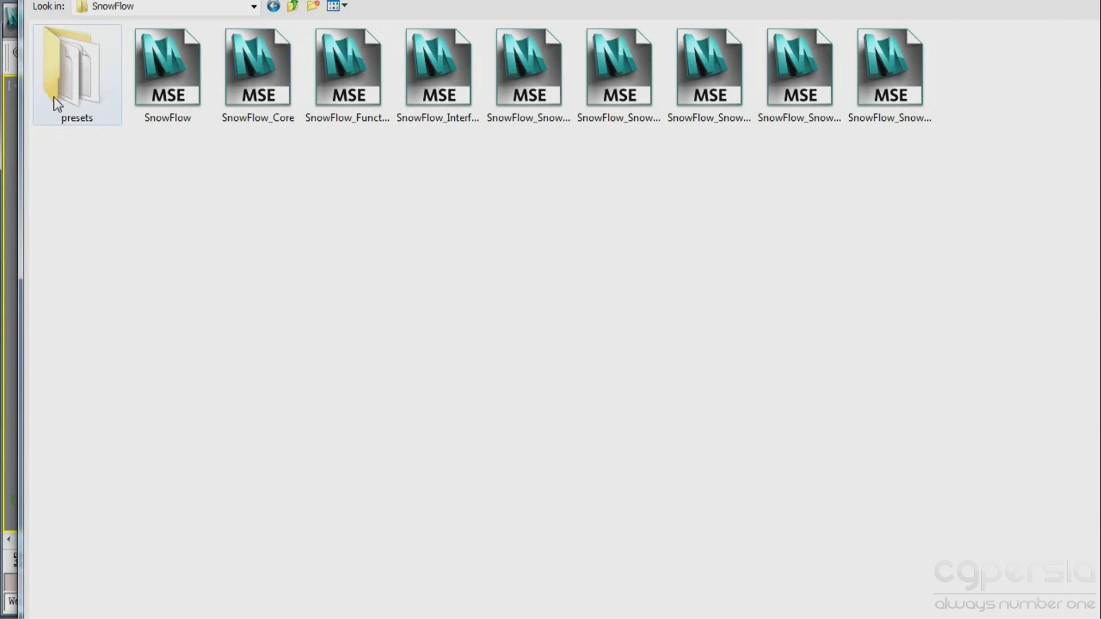
click(160, 80)
double_click(160, 79)
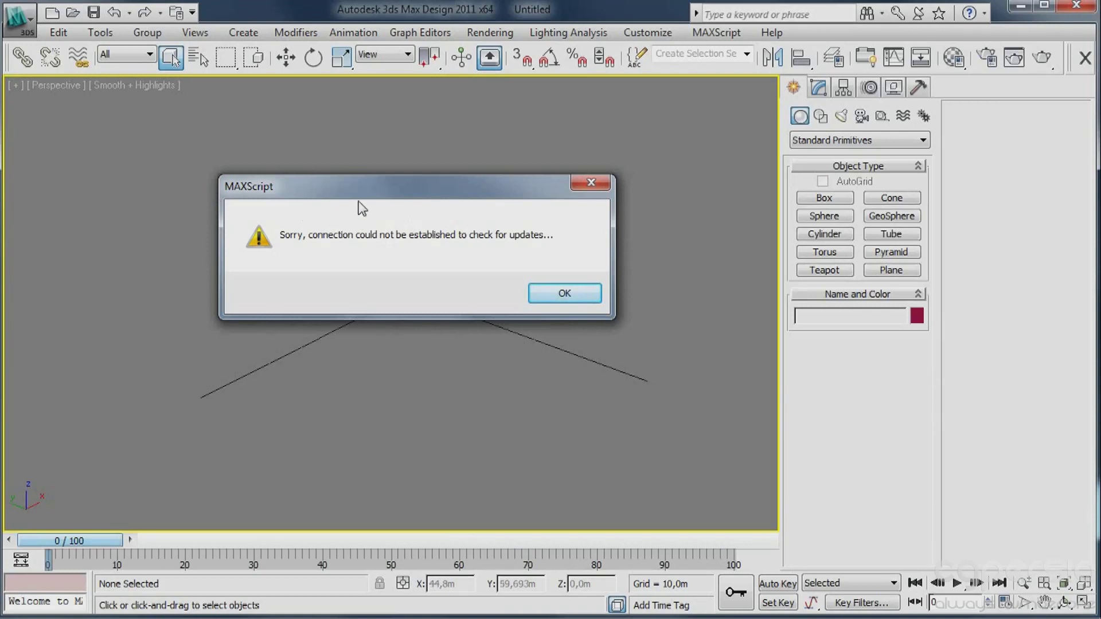
- Dismiss the update-check notice and let SnowFlow correct the system units
drag(374, 183, 395, 160)
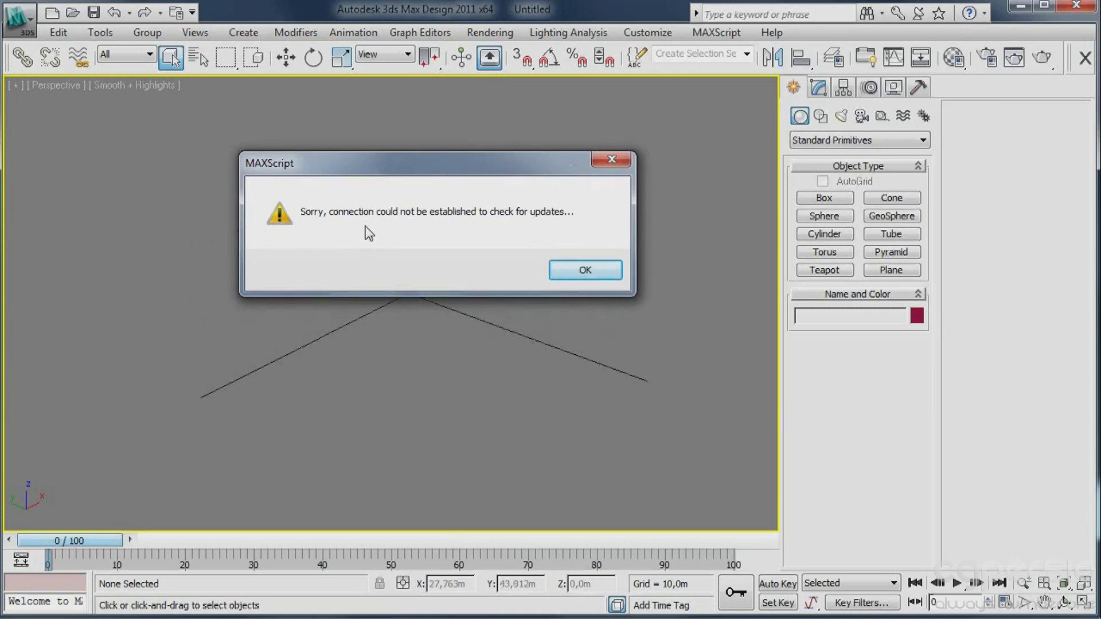
click(583, 270)
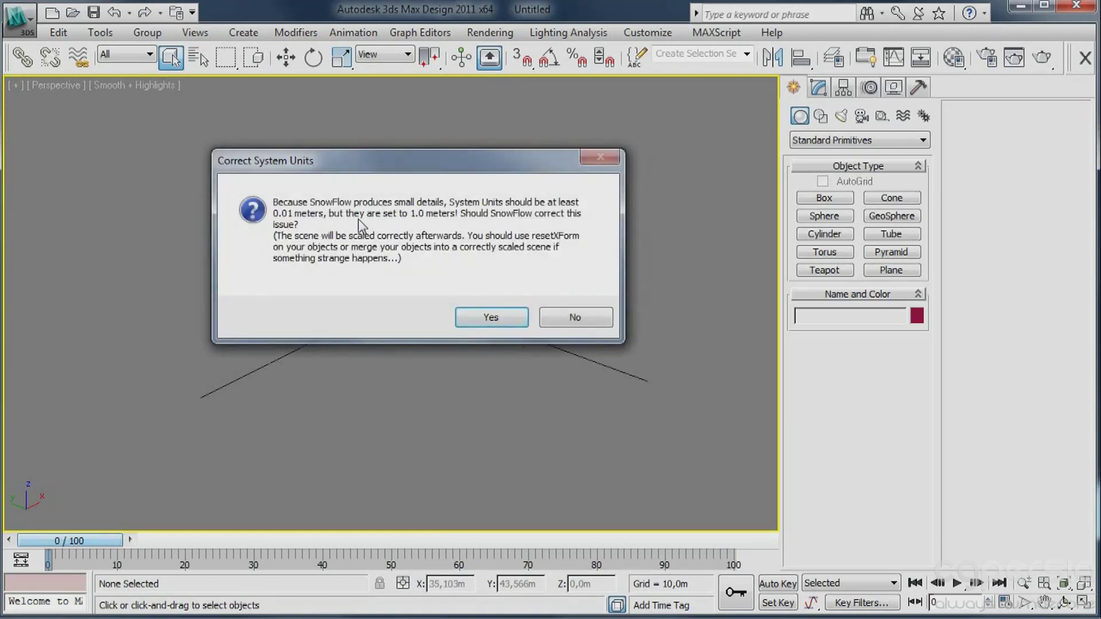
drag(382, 163, 378, 158)
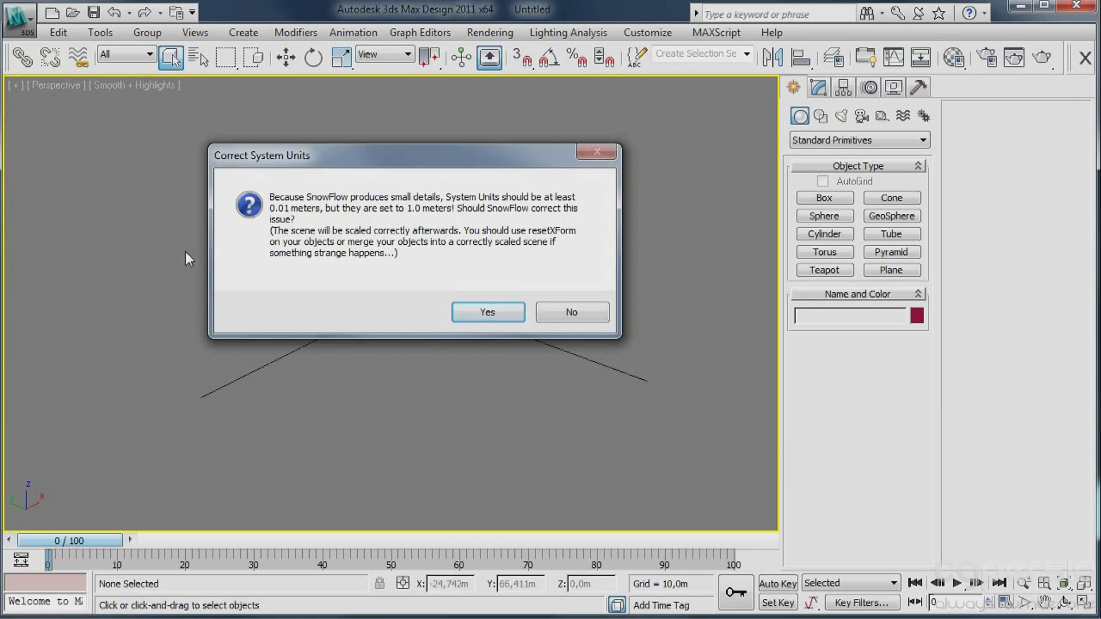
click(486, 312)
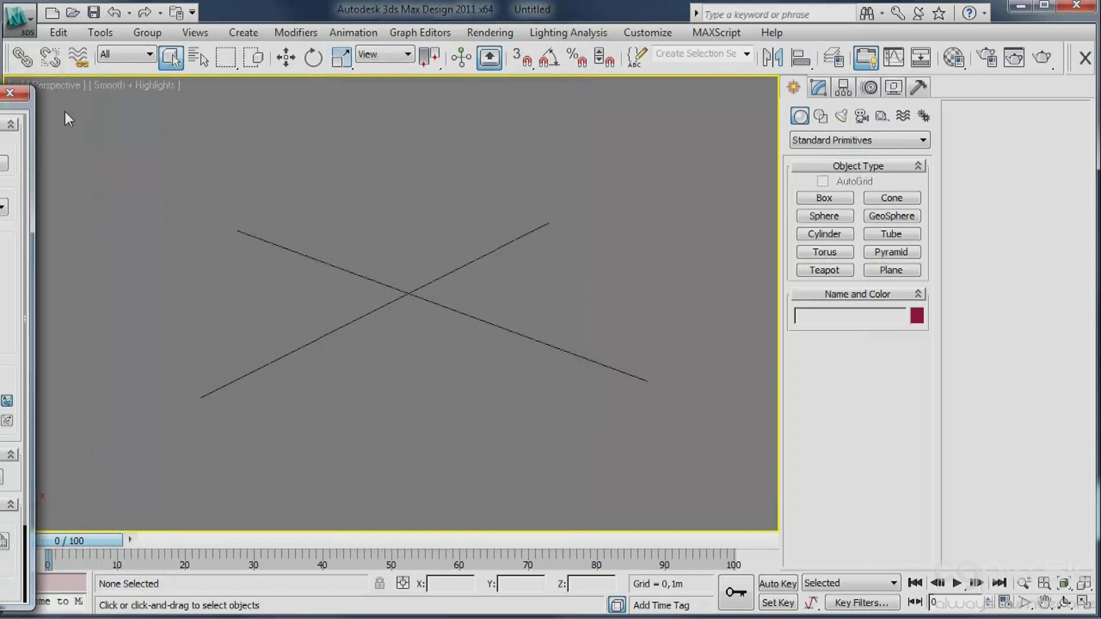
- Bring the SnowFlow window fully into view over the perspective viewport
drag(64, 111, 174, 129)
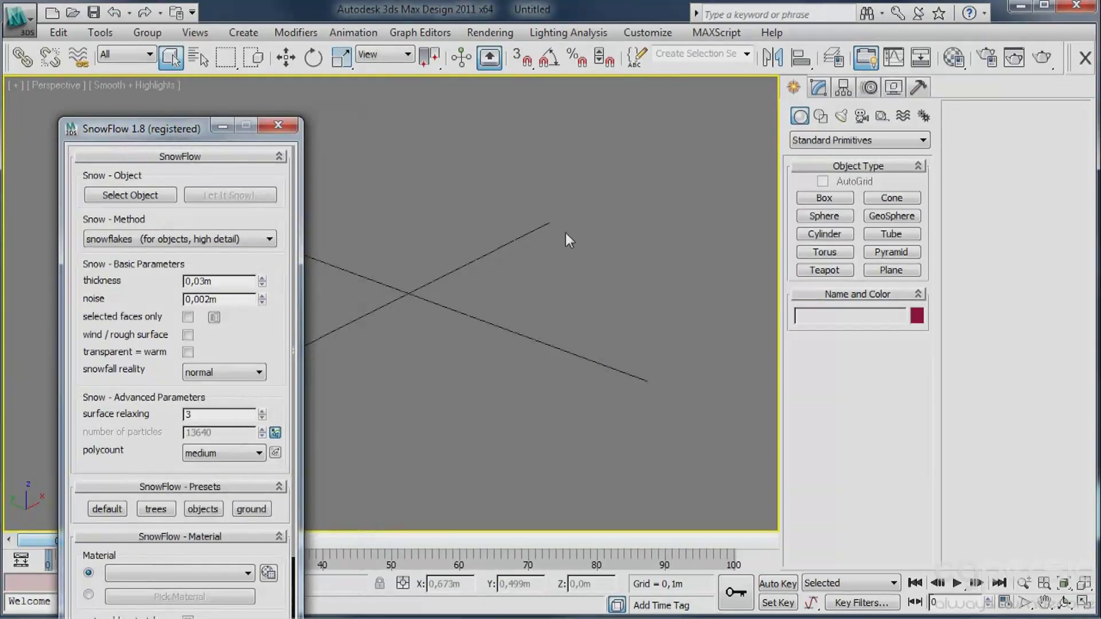
middle_drag(450, 285, 500, 288)
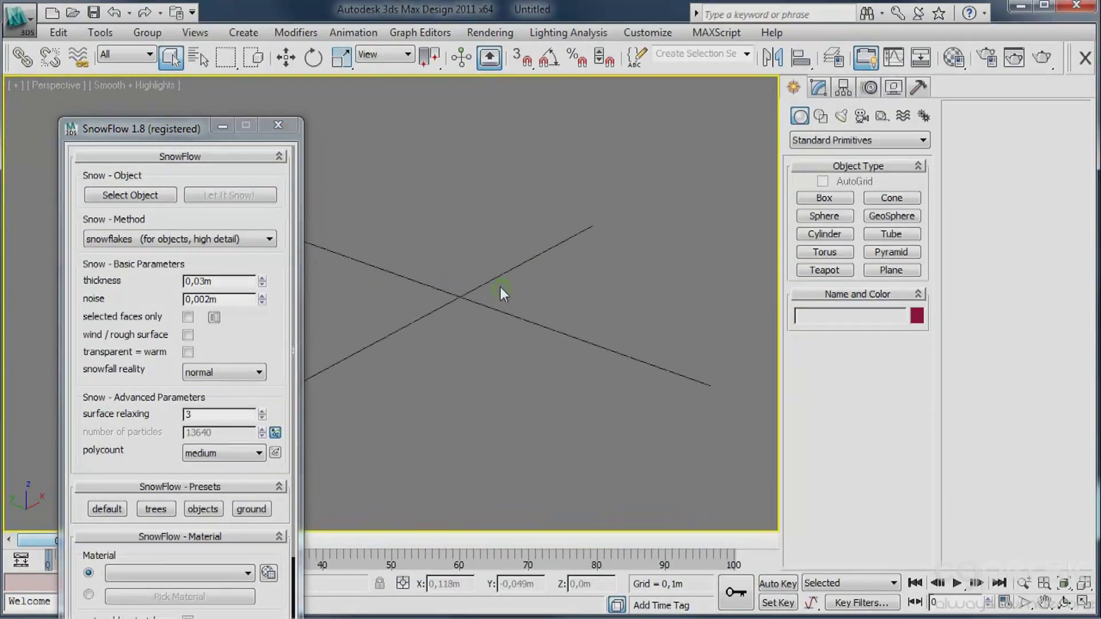
drag(159, 137, 643, 153)
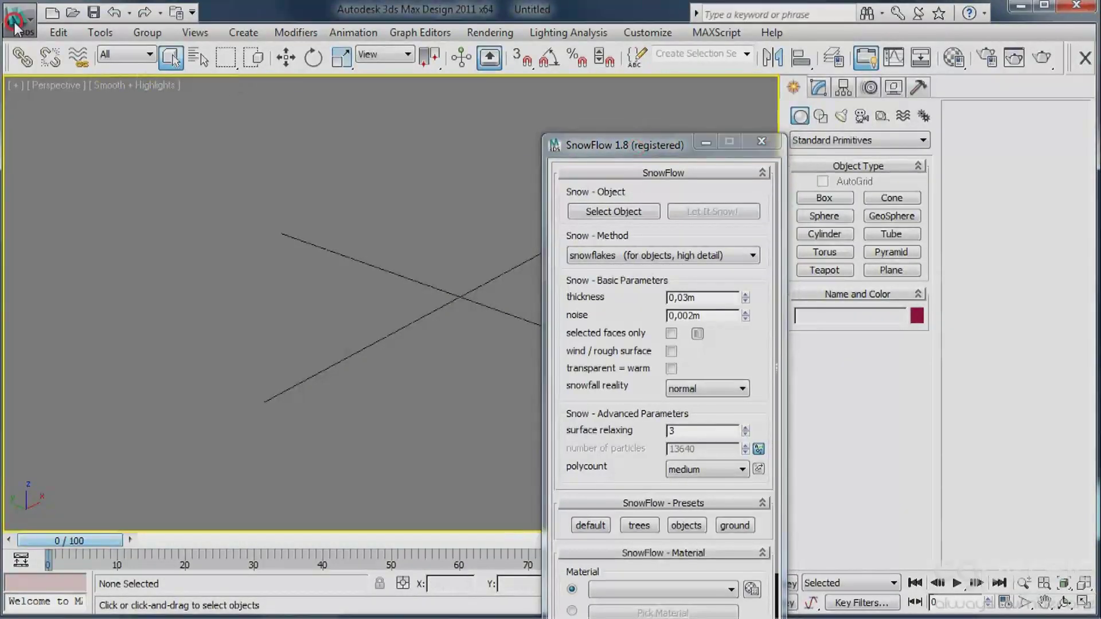
- Save the scene as a 3ds Max file named snowflow
click(16, 24)
click(80, 211)
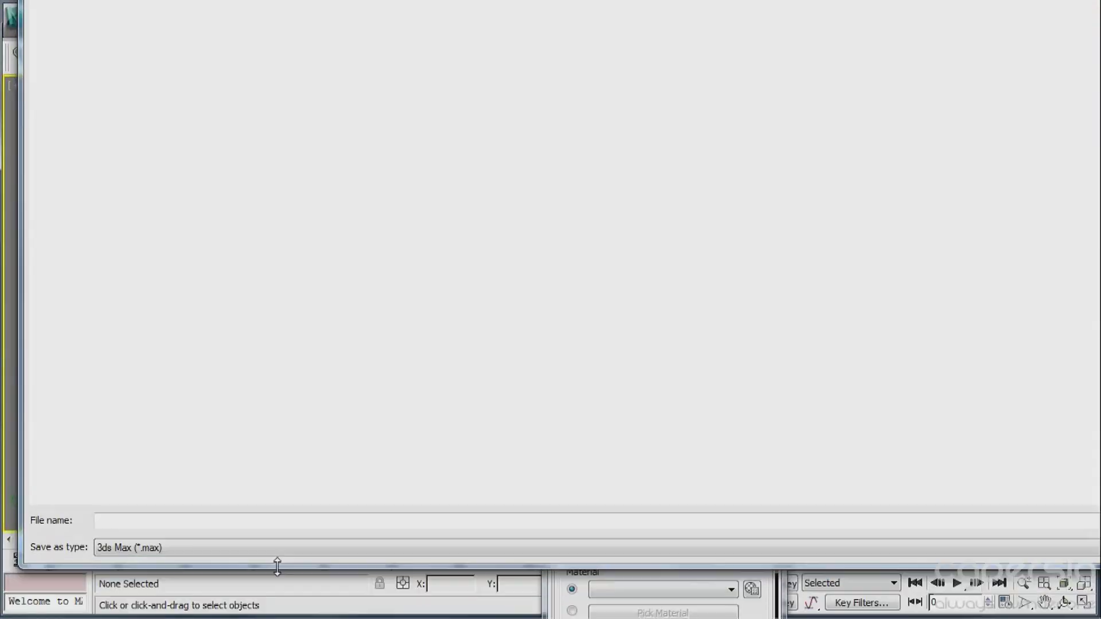
click(257, 523)
text(snowflow)
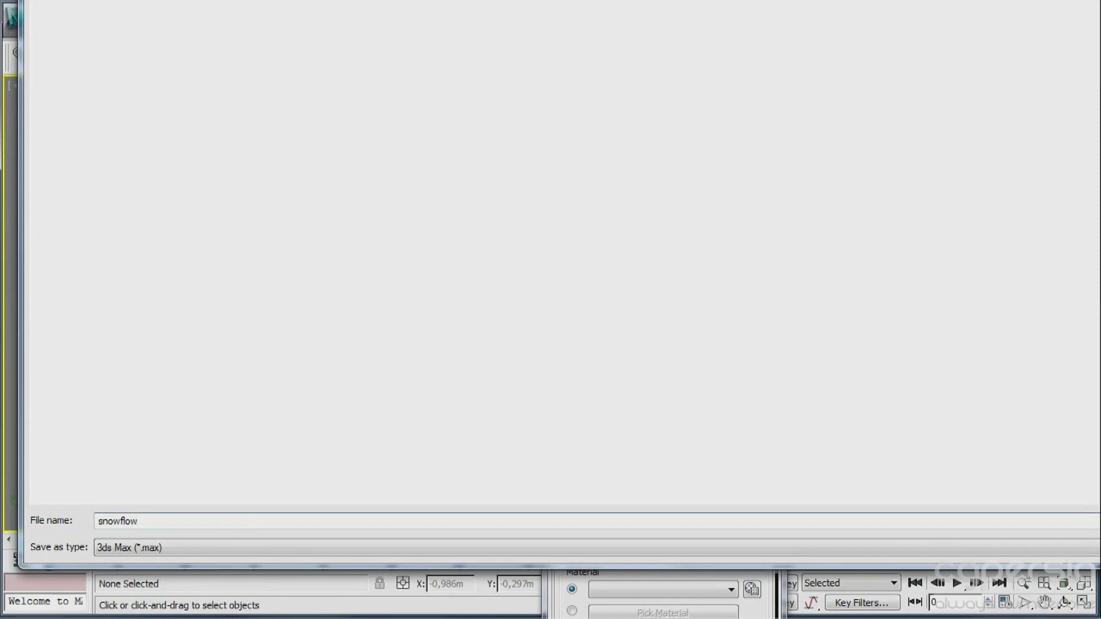
key(Return)
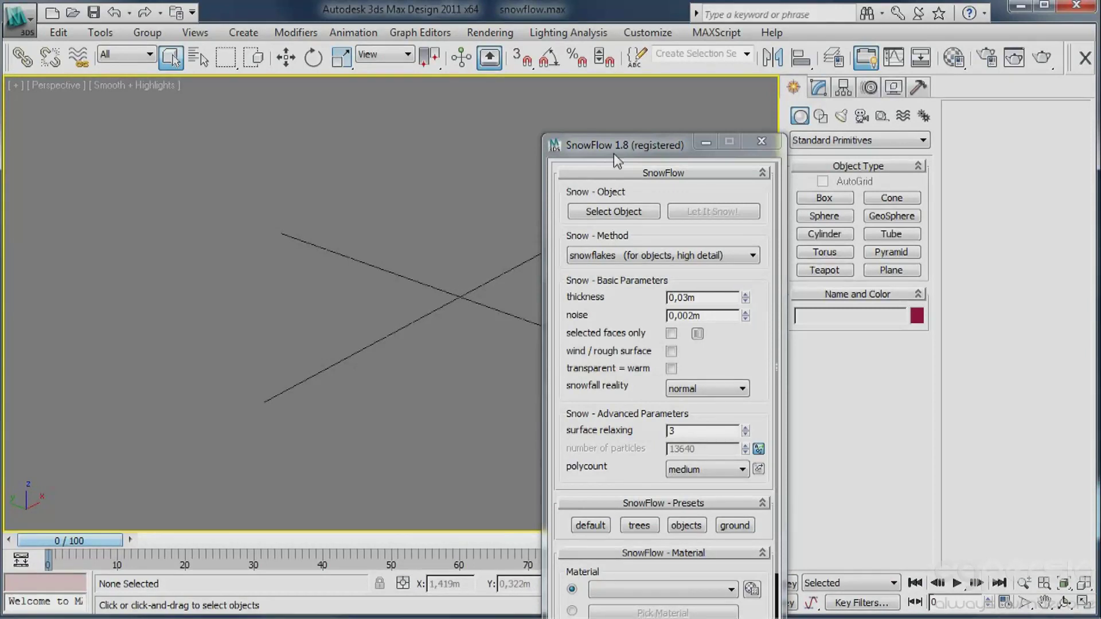
- Move the SnowFlow window clear of the grid lines and choose the snowflakes (for objects, high detail) snow method
drag(618, 156, 81, 67)
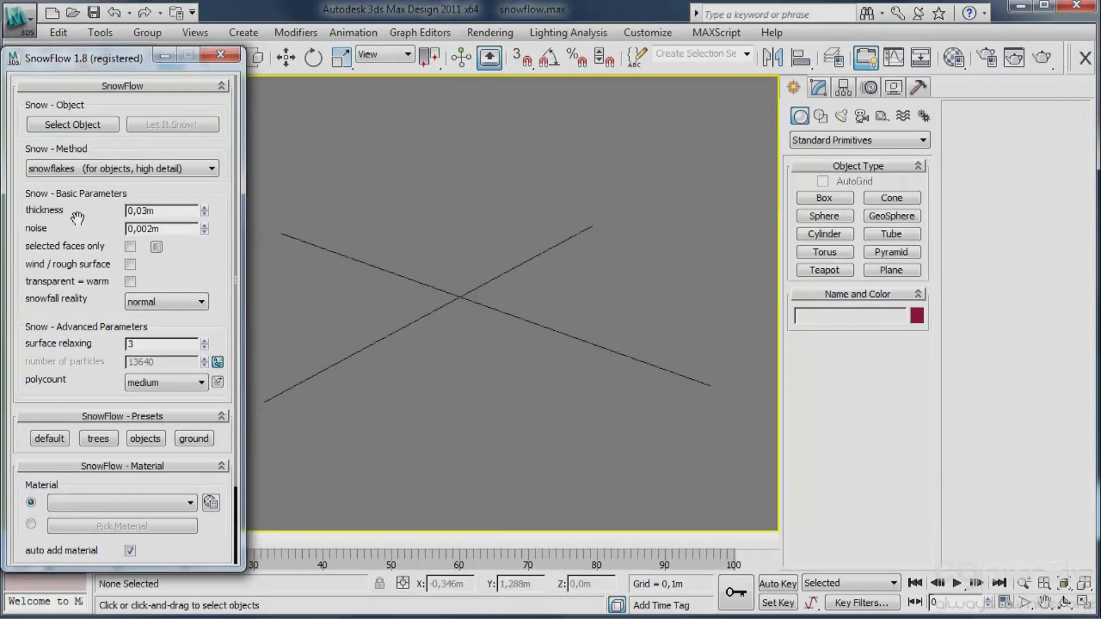
mouse_move(77, 218)
mouse_down()
mouse_move(78, 201)
mouse_move(77, 211)
mouse_up()
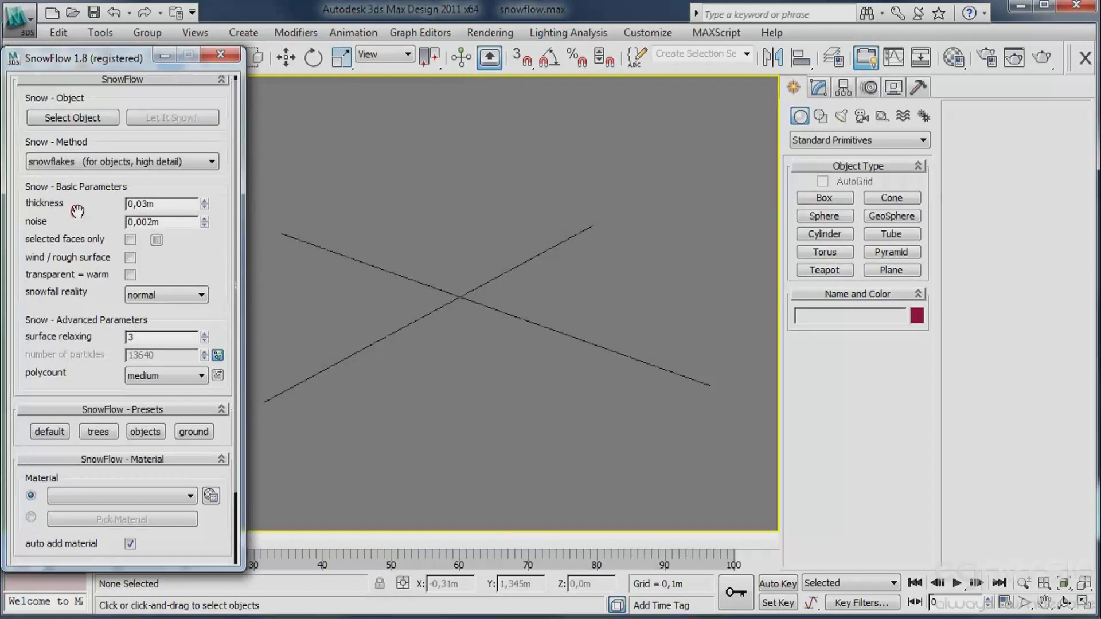
click(82, 161)
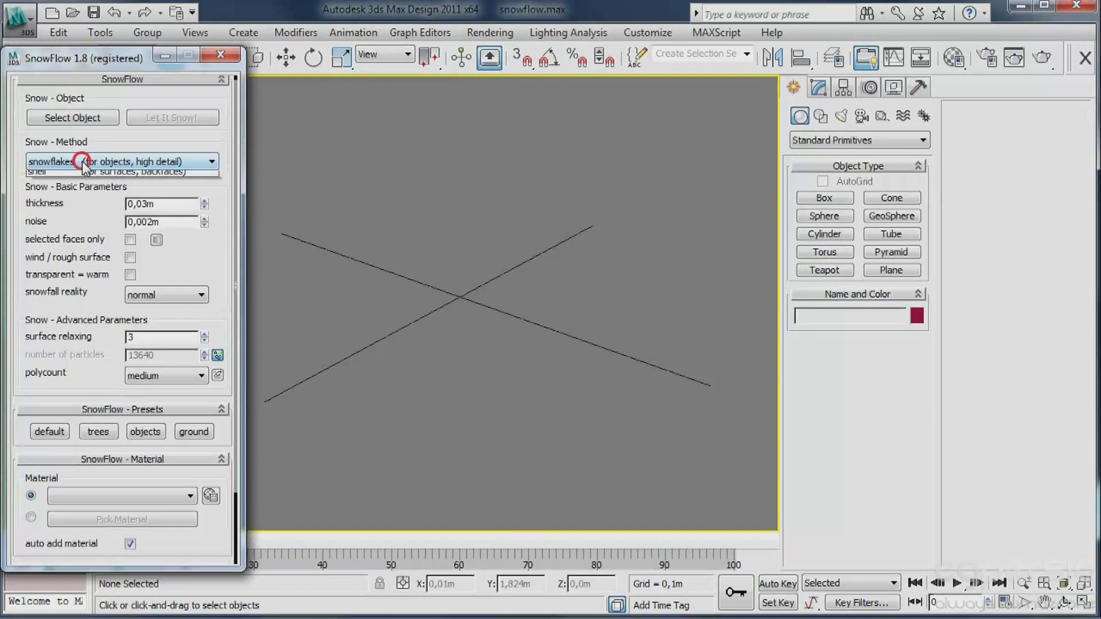
click(61, 188)
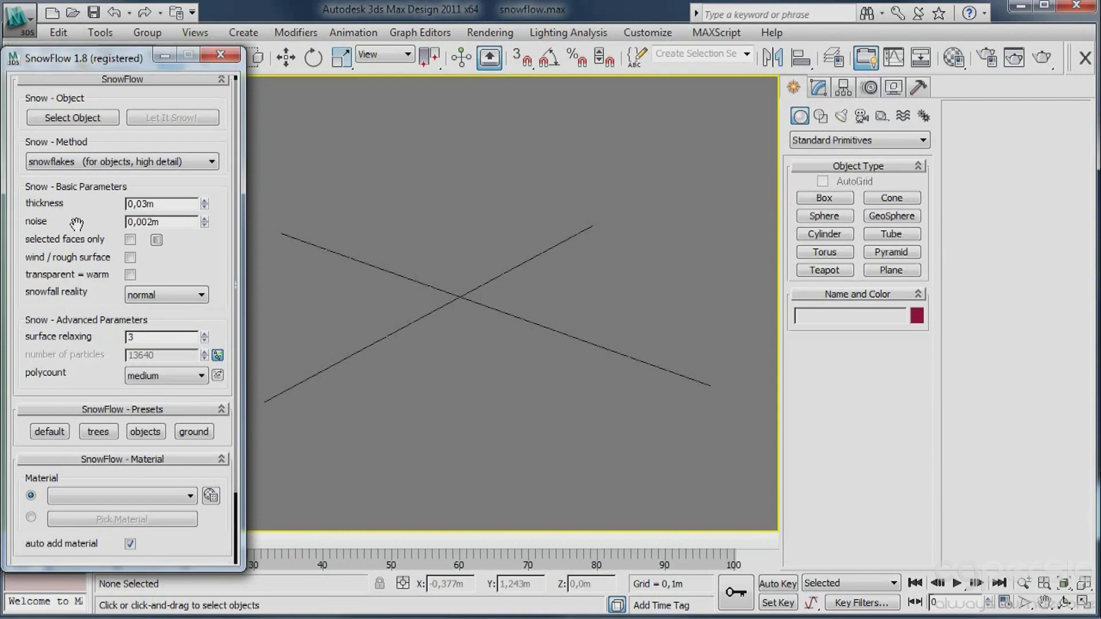
click(55, 161)
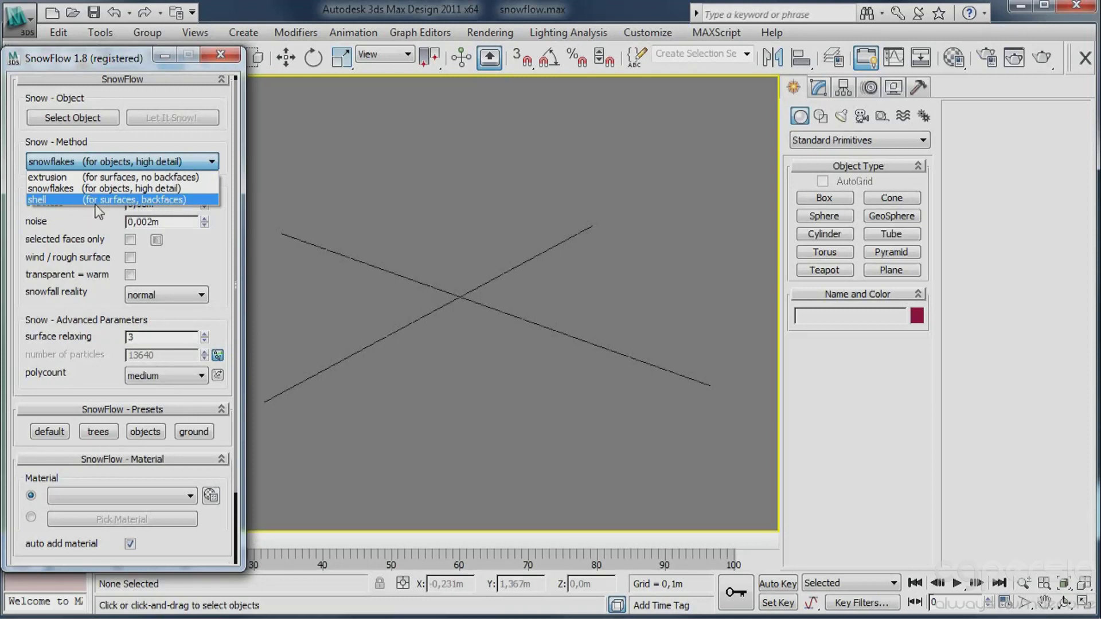
click(71, 215)
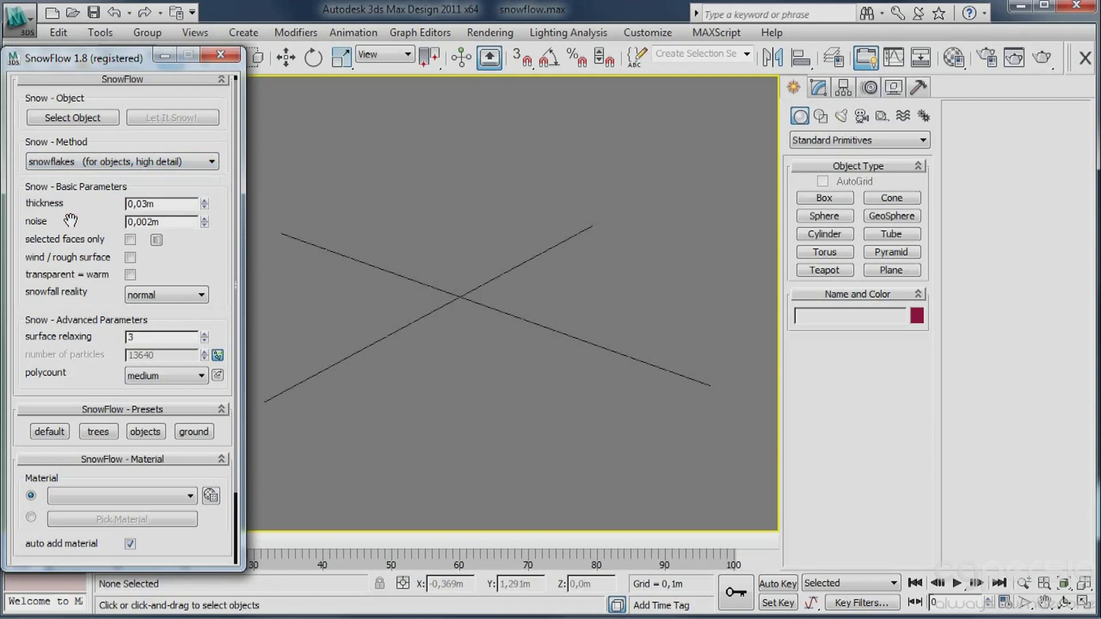
- Set the SnowFlow snow material to VRay - Snow (no transparency)
drag(73, 219, 62, 93)
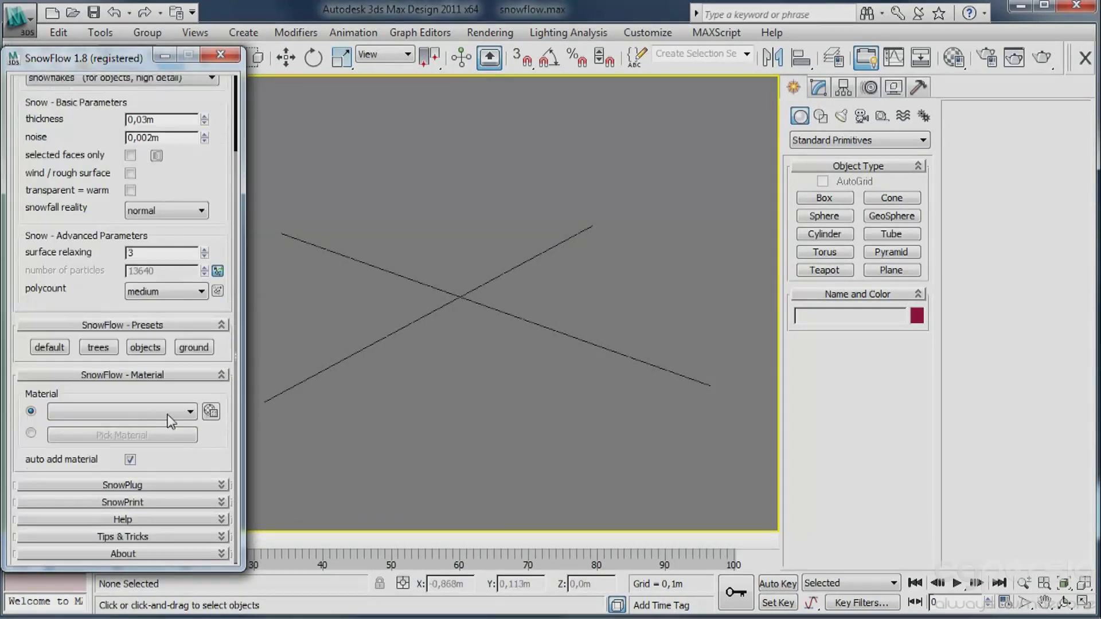
click(190, 411)
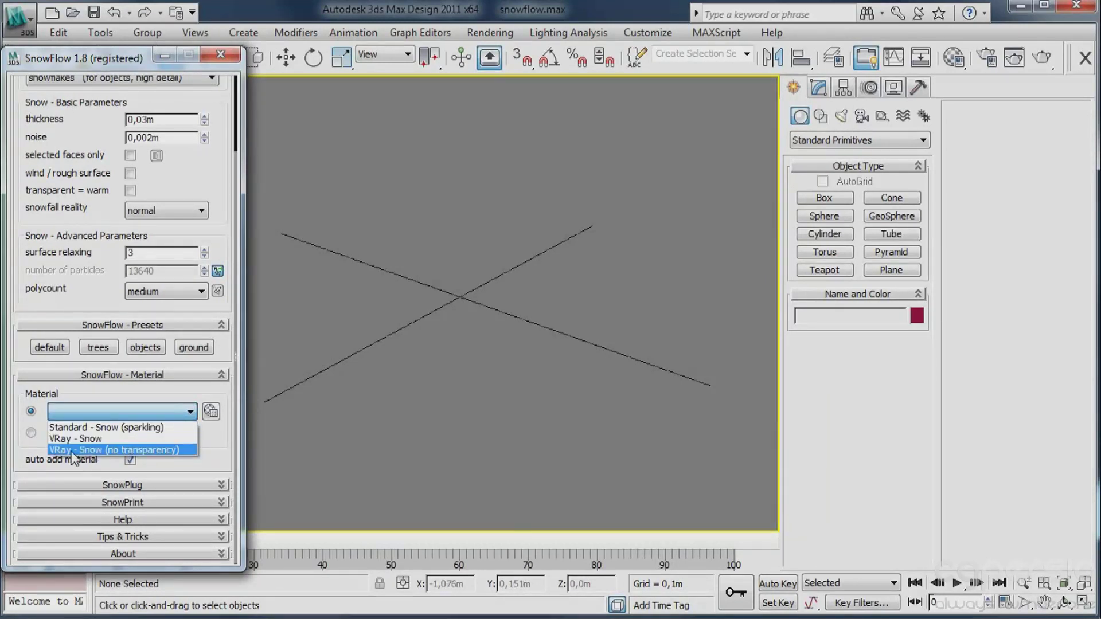
click(94, 451)
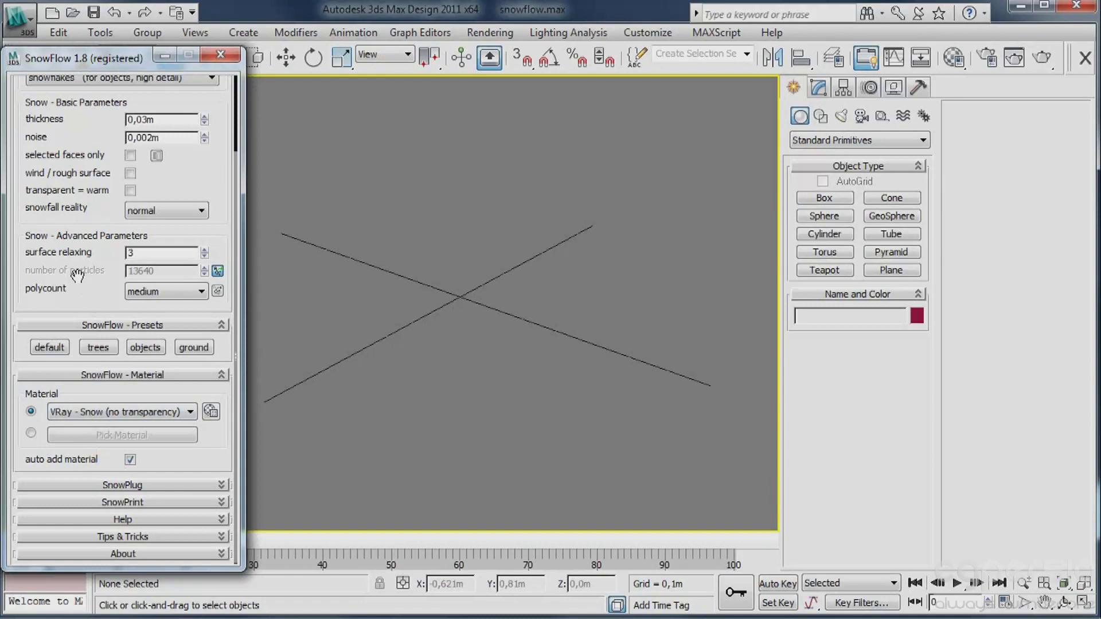
- Expand the SnowPlug settings and examine the surface, object and thickness options
click(221, 485)
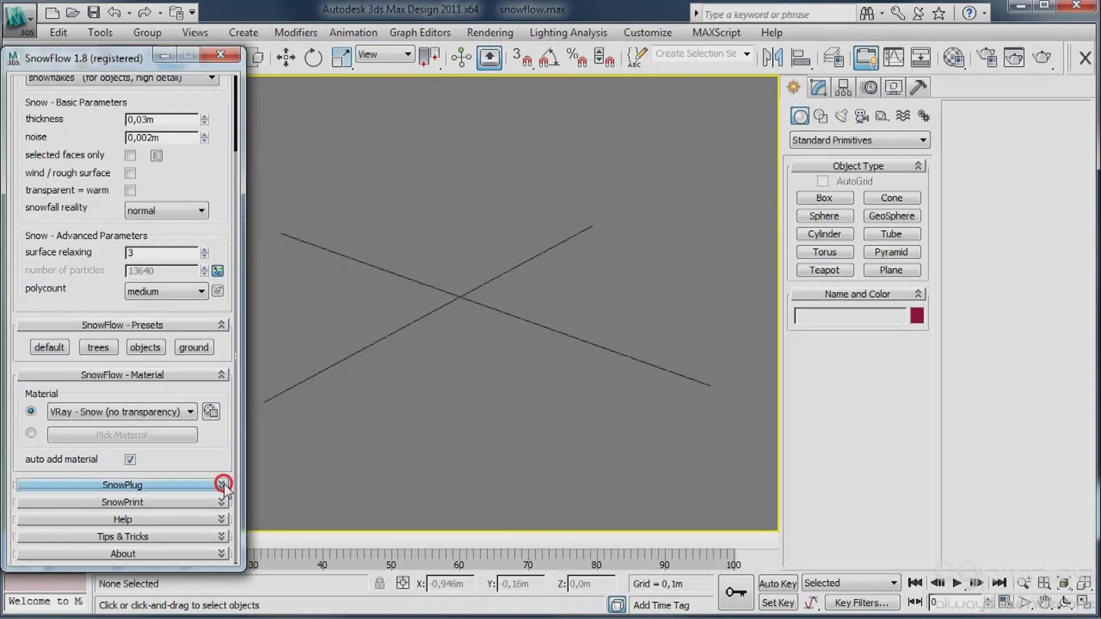
scroll(45, 215, down, 3)
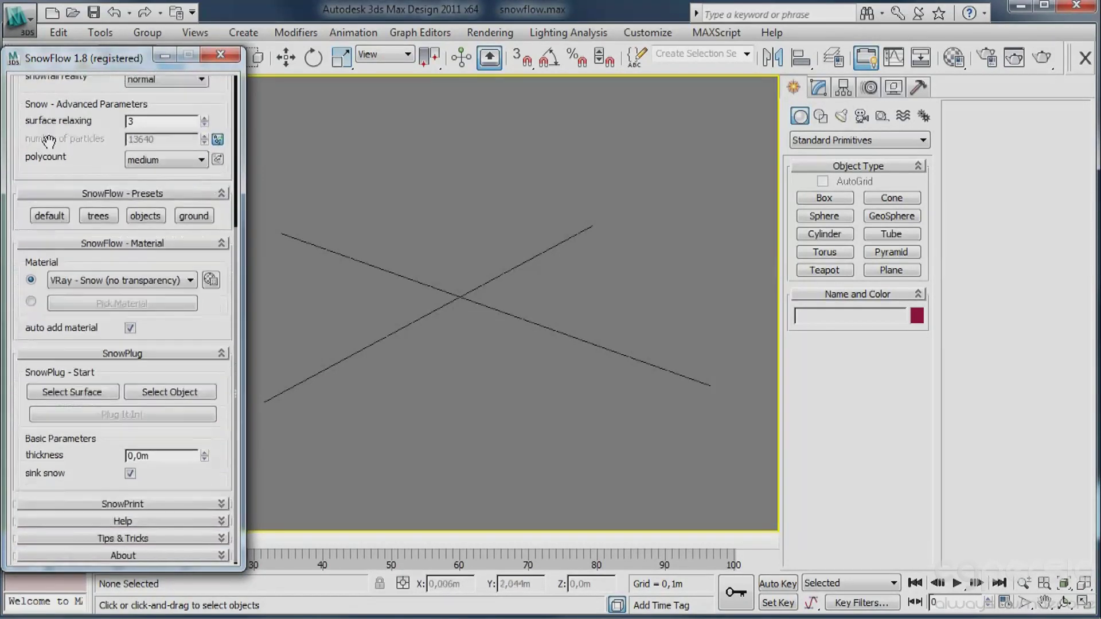
scroll(44, 224, up, 4)
drag(44, 224, 49, 92)
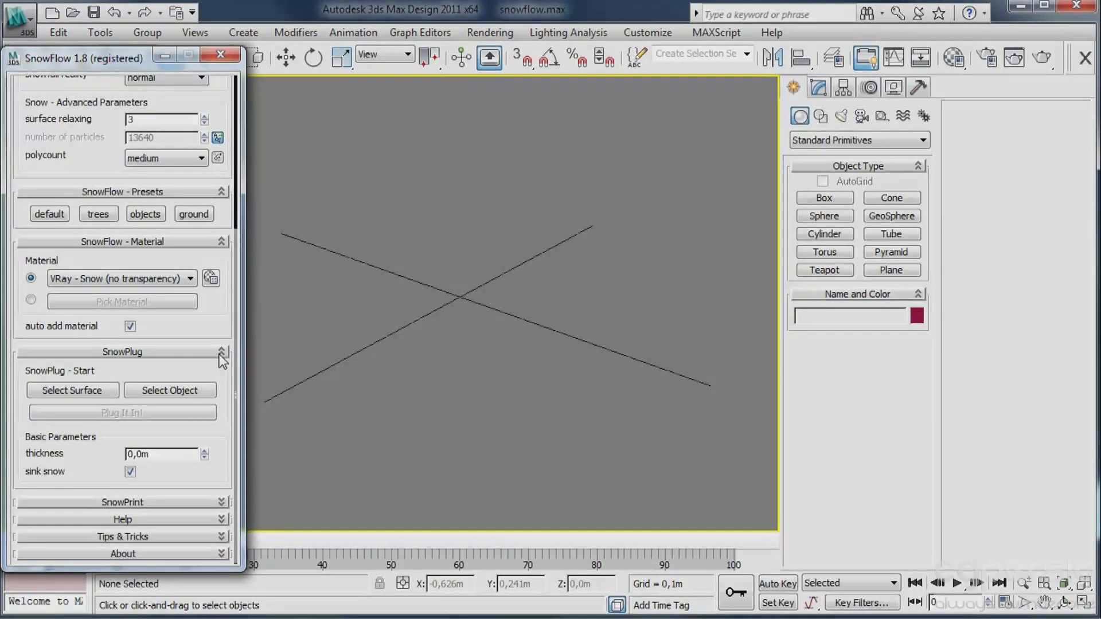
- Examine the SnowPrint settings, from printing objects to render parameters, and collapse them again
click(218, 503)
drag(195, 322, 199, 370)
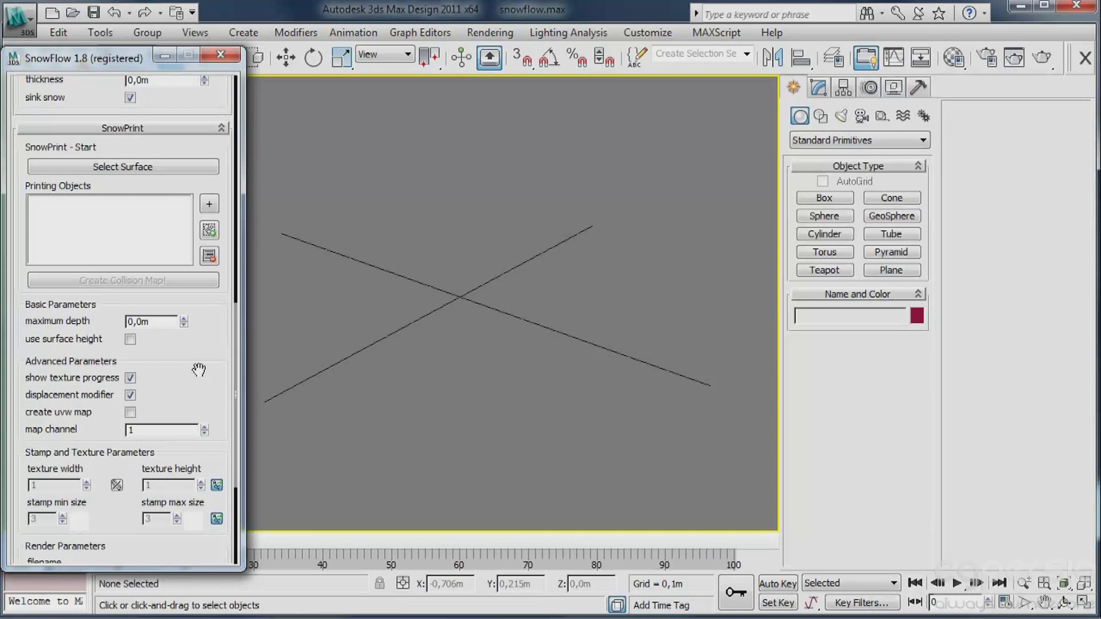
drag(199, 370, 198, 385)
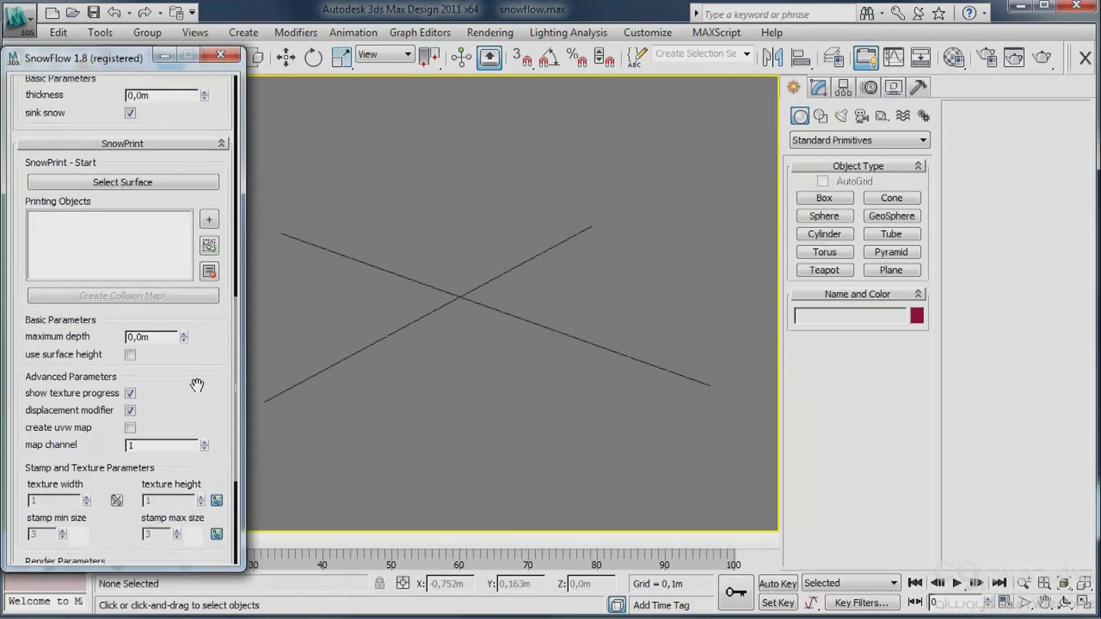
click(197, 386)
drag(190, 406, 173, 184)
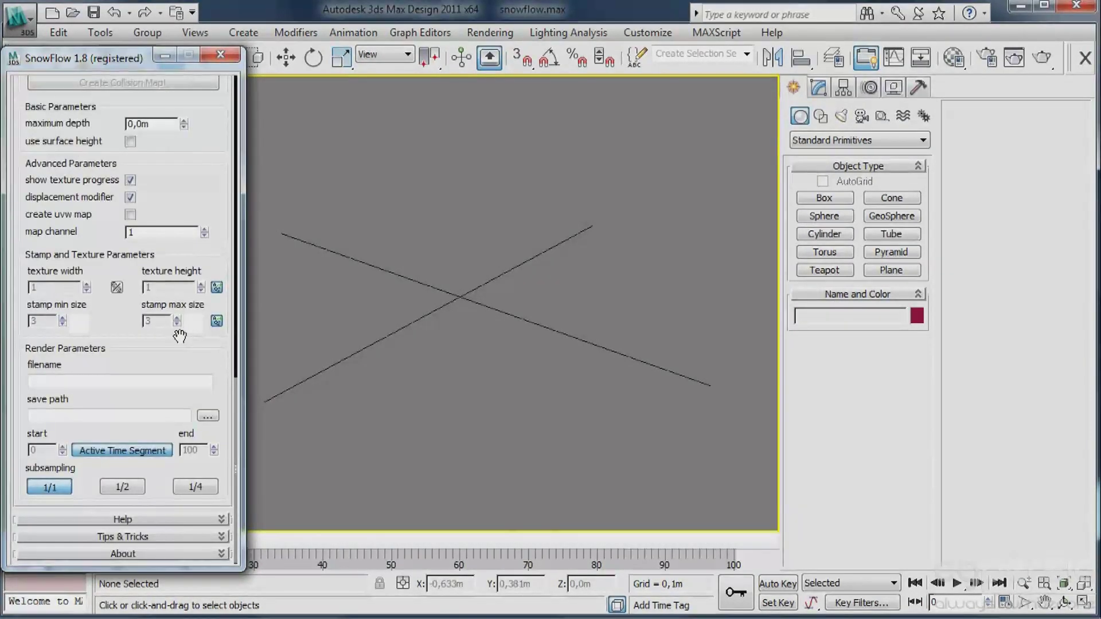
scroll(180, 336, up, 10)
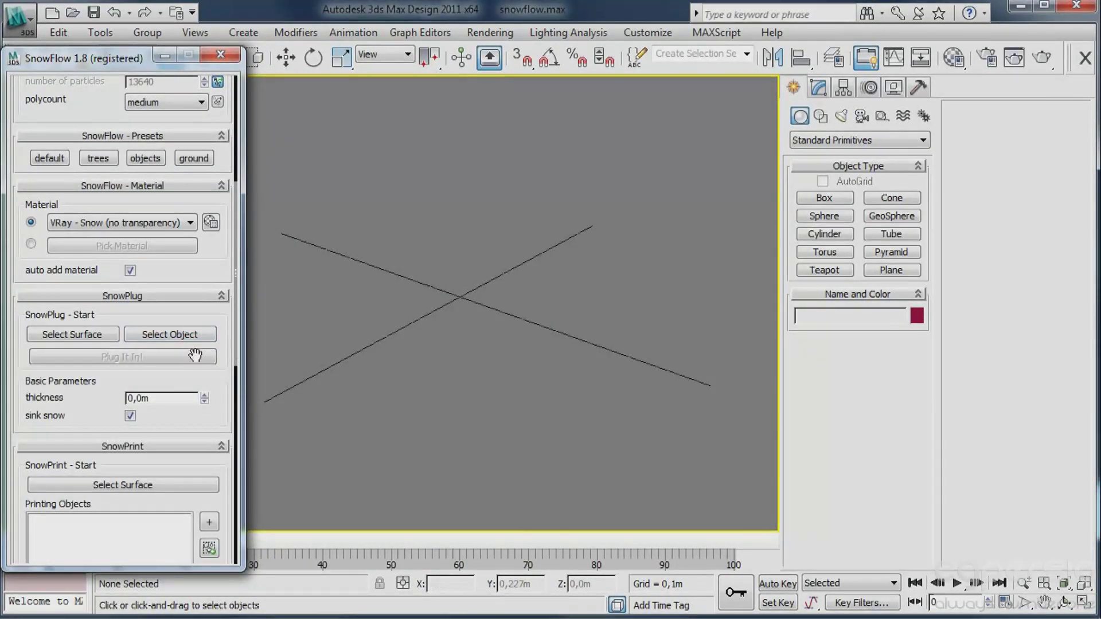
click(222, 446)
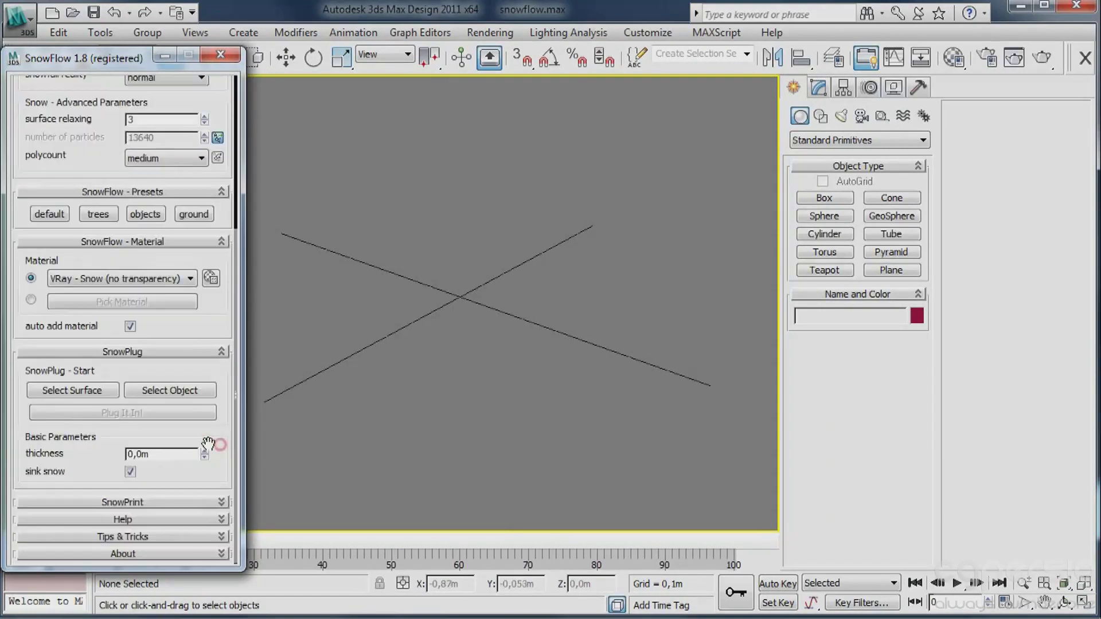
- Review the main SnowFlow parameters from the snow object options down to the material settings
scroll(224, 421, up, 3)
drag(225, 416, 203, 319)
scroll(200, 326, up, 5)
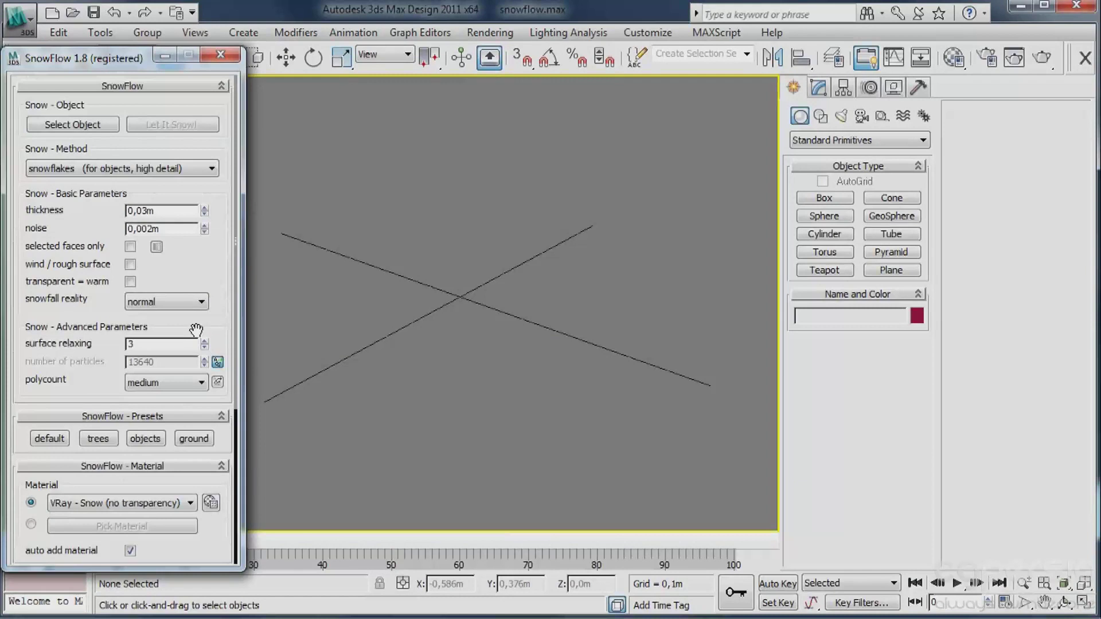
scroll(224, 329, down, 4)
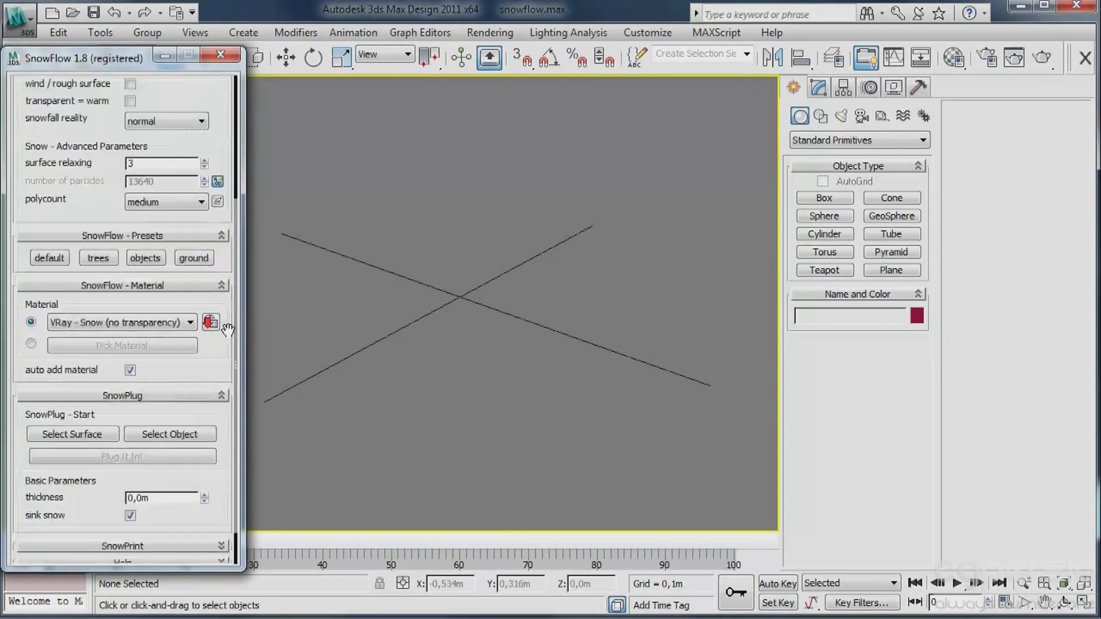
- Create a standard primitive teapot with a radius of about 0.167 m near the origin
scroll(227, 330, up, 4)
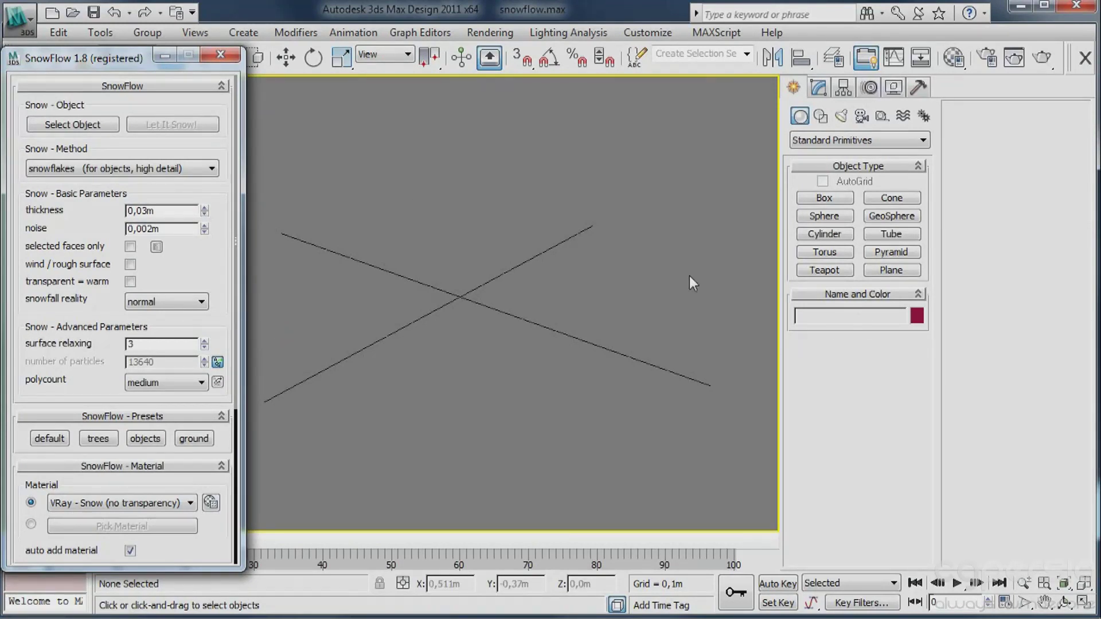
click(814, 271)
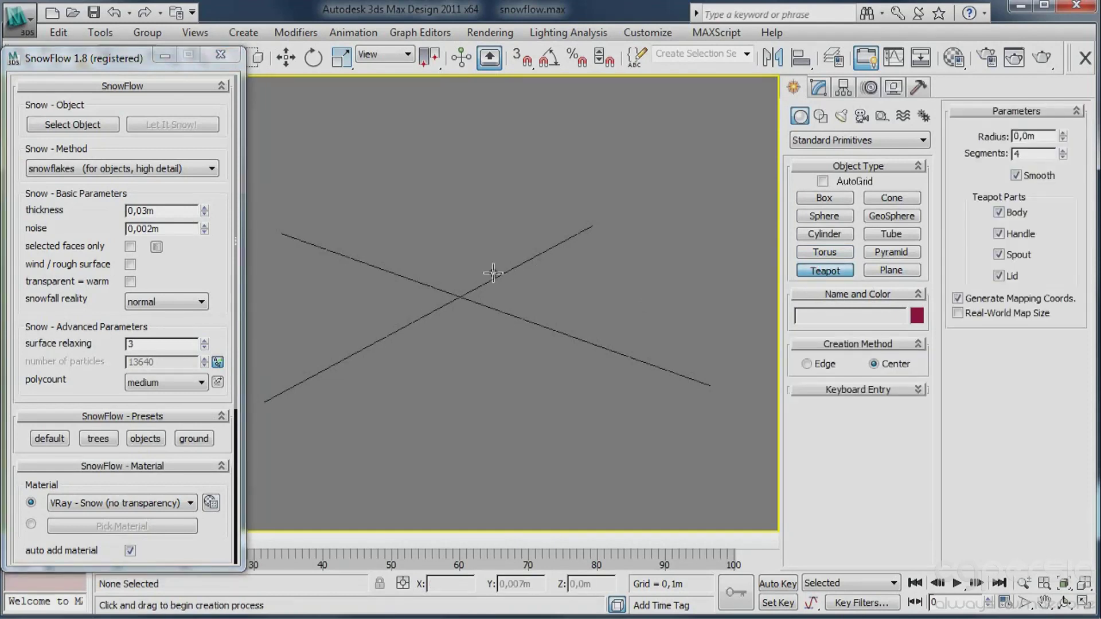
mouse_move(385, 255)
mouse_down()
mouse_move(428, 315)
mouse_move(393, 276)
mouse_up()
middle_drag(394, 238, 425, 277)
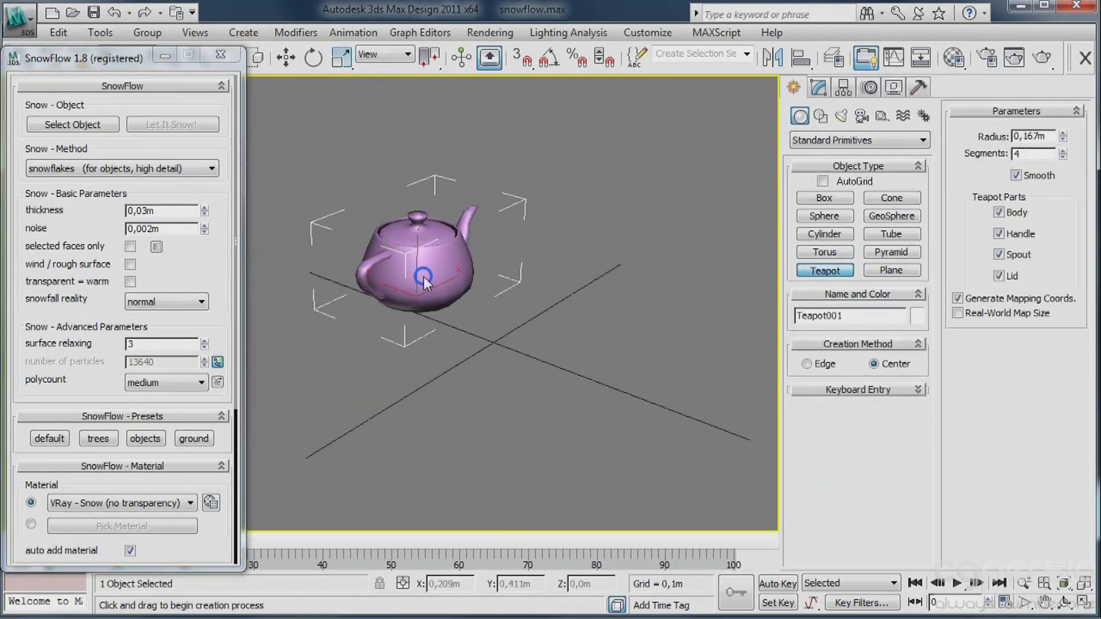
right_click(424, 276)
- Set the teapot's radius to 1.0 m
key(1)
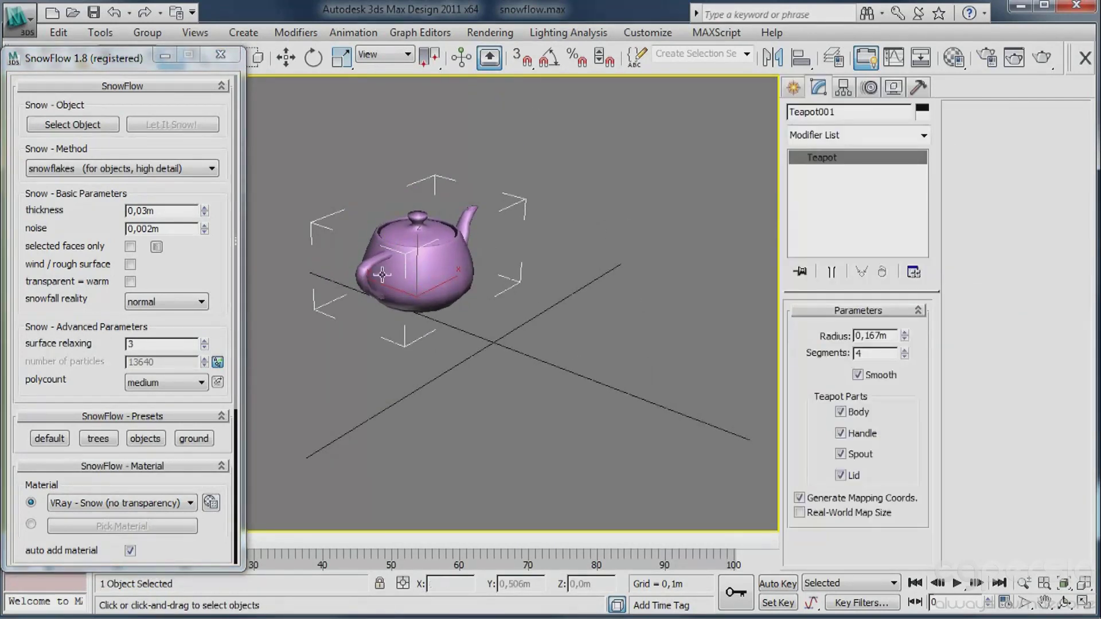
click(895, 336)
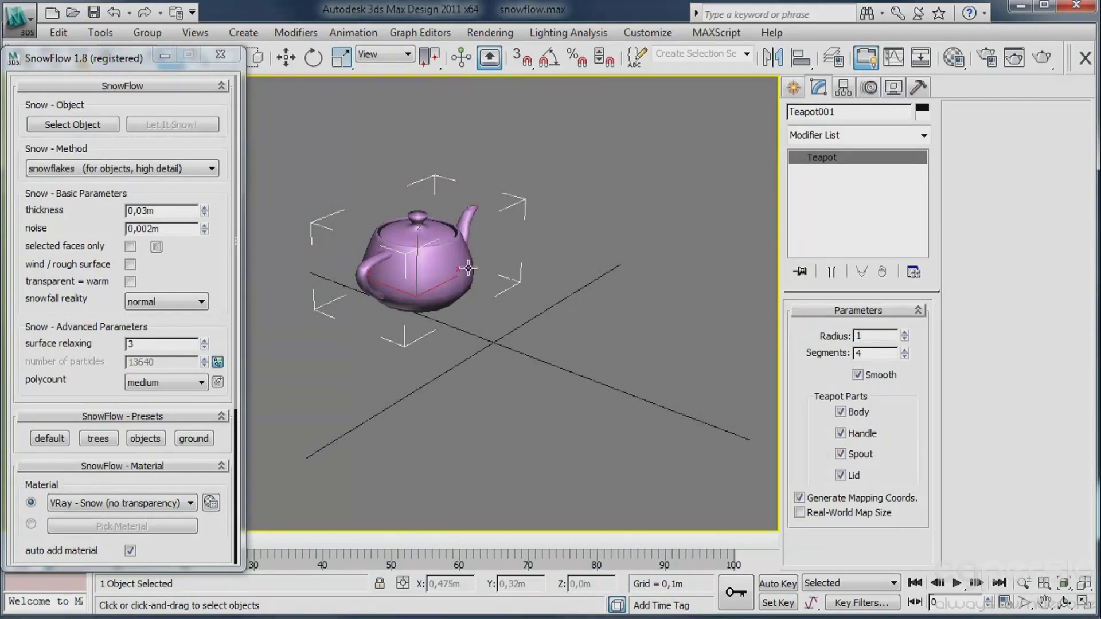
middle_drag(462, 279, 463, 288)
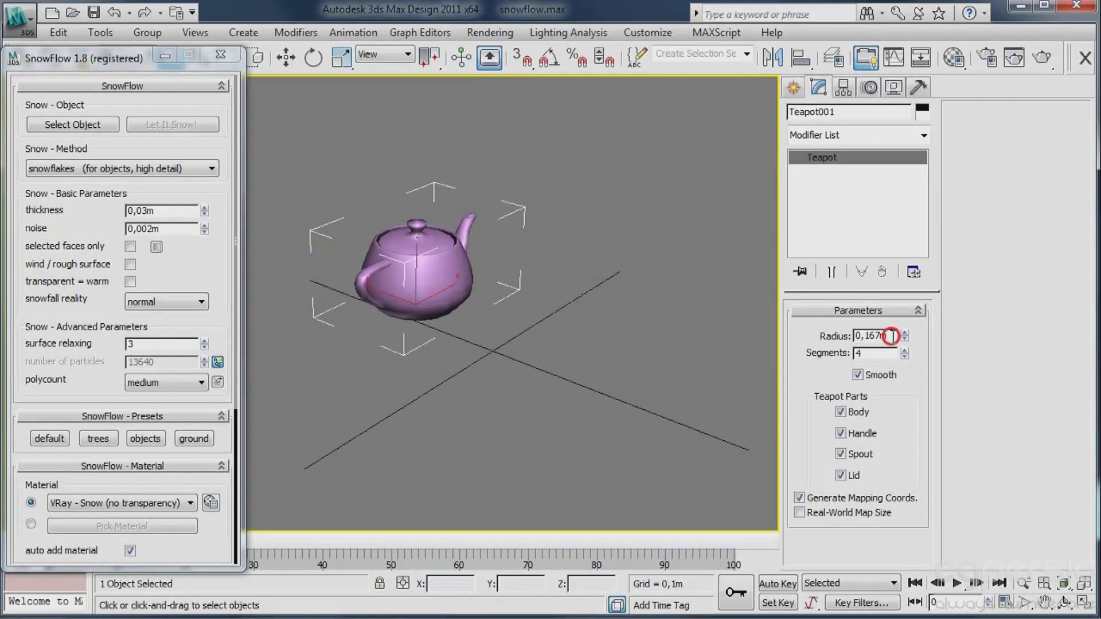
double_click(891, 336)
text(1)
key(Return)
scroll(543, 340, down, 3)
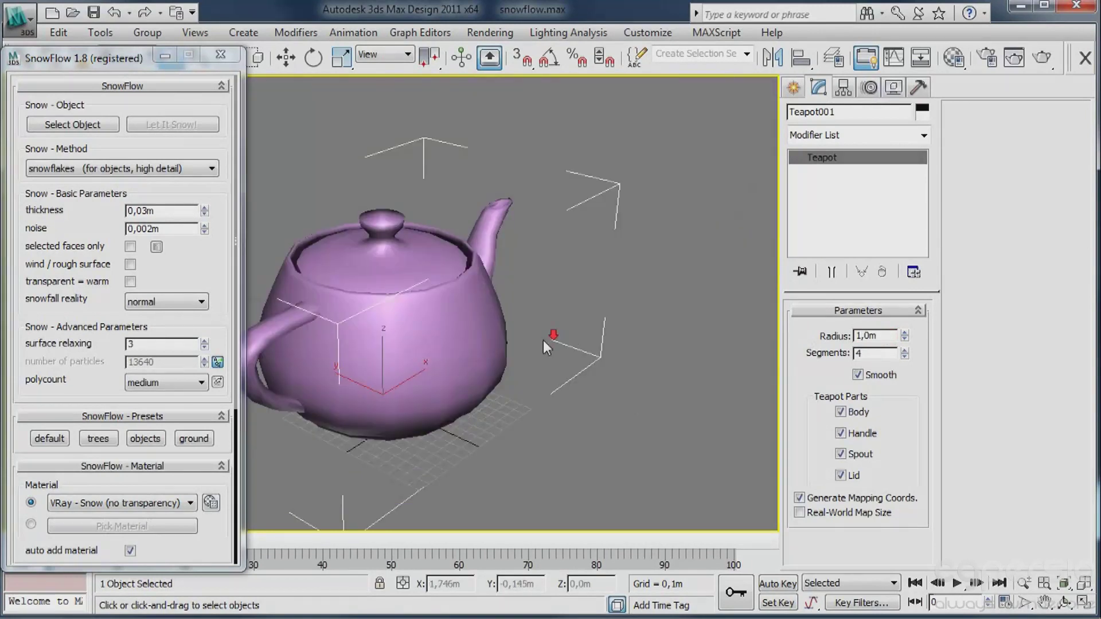
scroll(543, 340, down, 2)
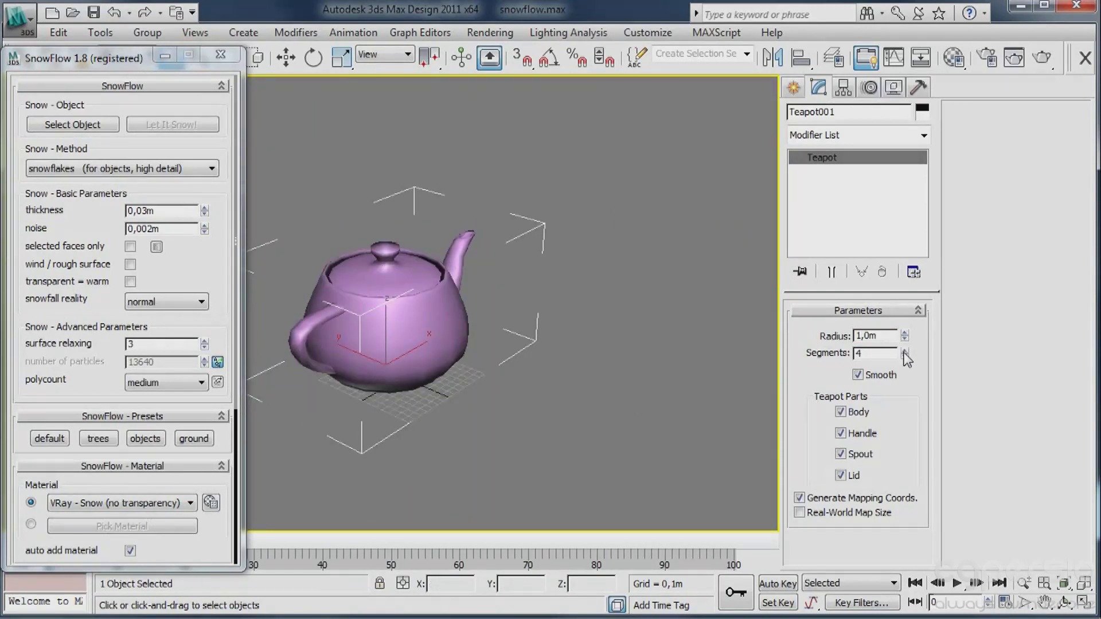
- Set the teapot's segments to 8 and display its edged faces in the viewport
drag(907, 358, 905, 321)
key(F4)
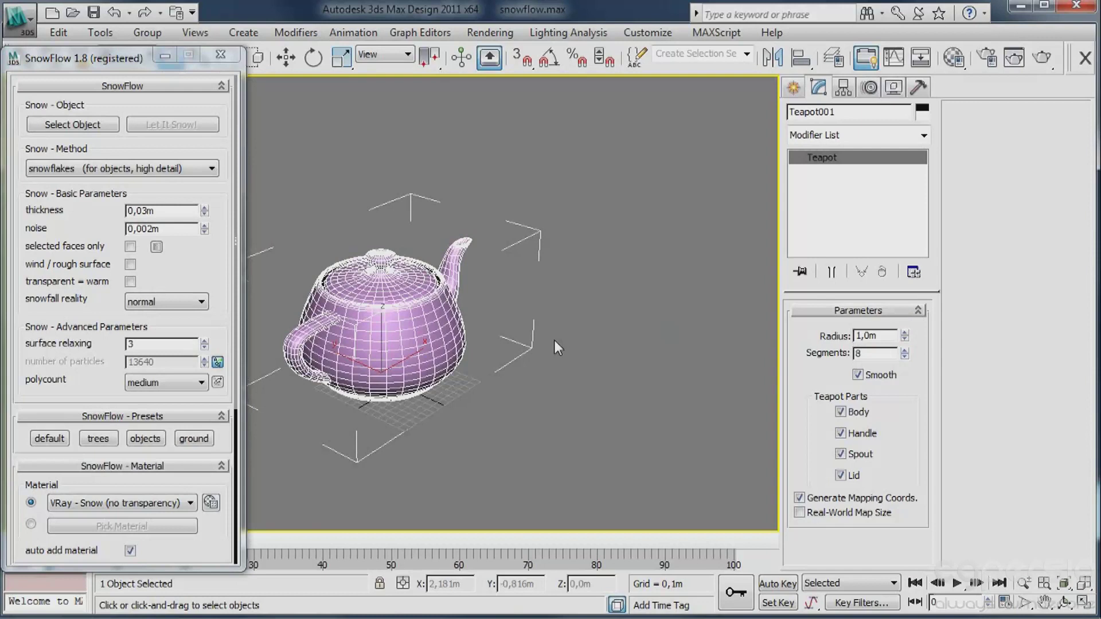
key(F4)
key(F4)
- Hide the selection brackets and the home grid in the viewport
middle_drag(505, 345, 379, 319)
key(j)
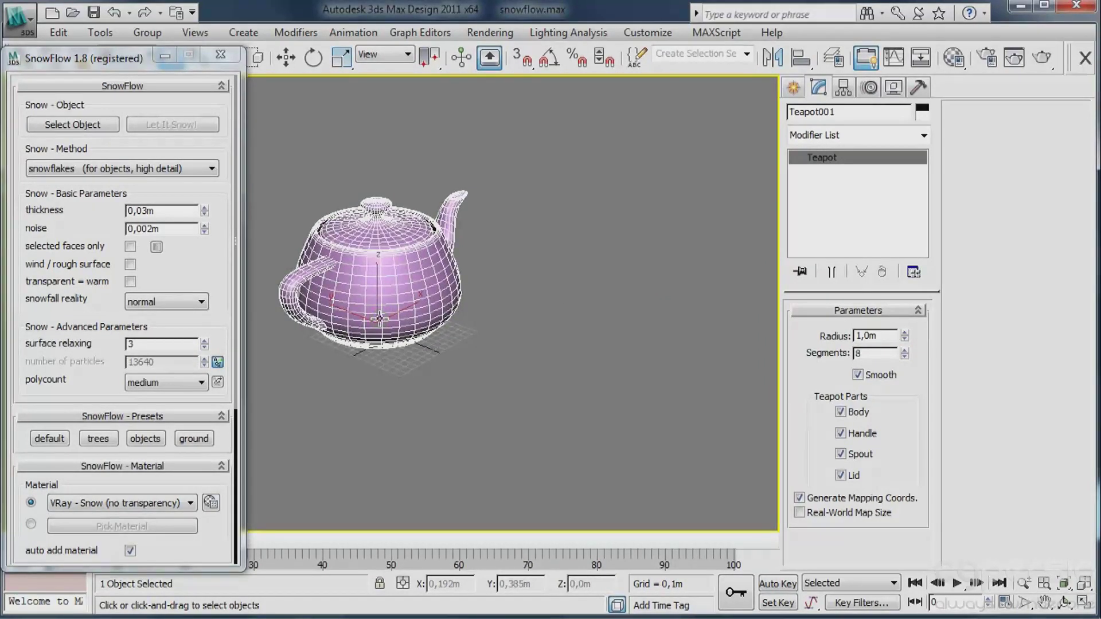
key(g)
middle_drag(460, 321, 432, 315)
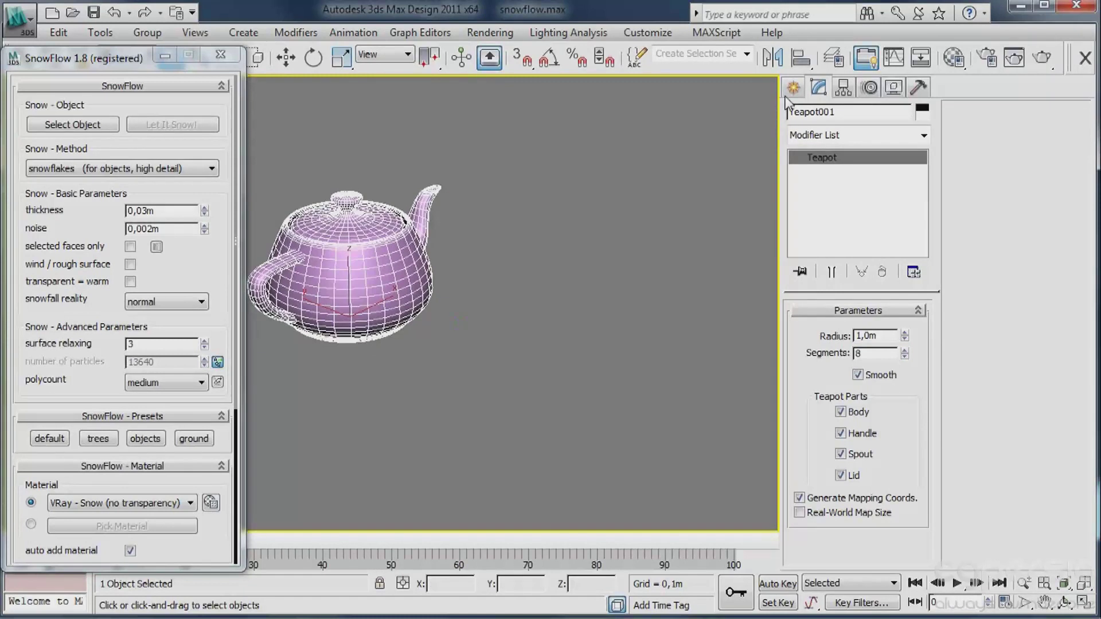
- Create a ground plane about 27.9 m wide and 16.2 m long around the teapot in the top view
click(788, 91)
click(895, 269)
scroll(590, 246, down, 4)
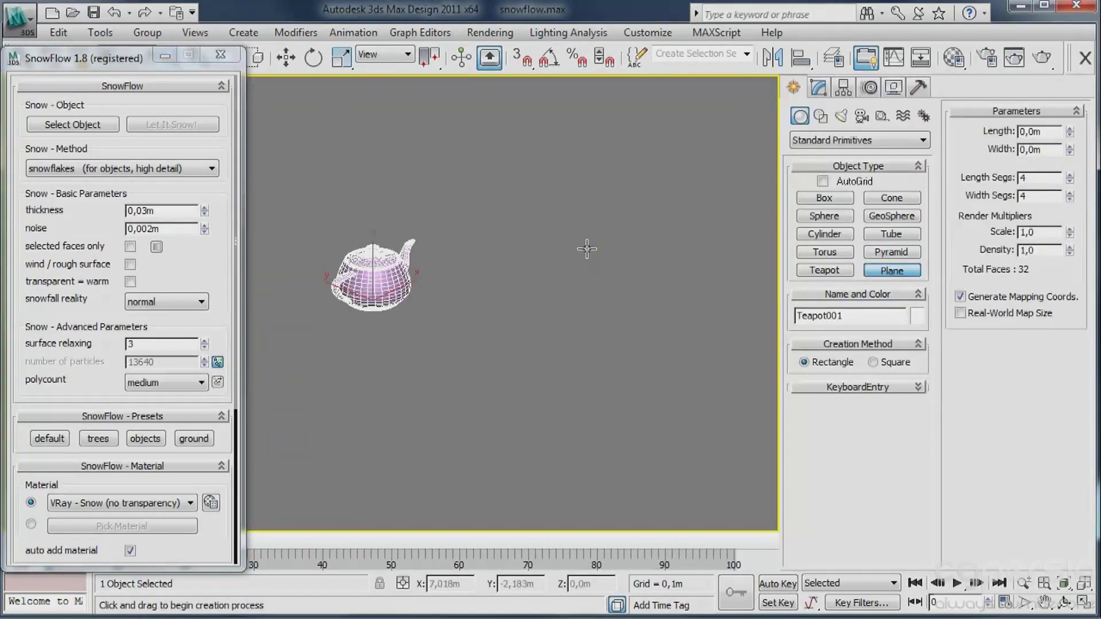
key(t)
middle_drag(513, 262, 475, 259)
scroll(505, 267, down, 8)
scroll(504, 270, down, 3)
drag(639, 182, 302, 378)
right_click(378, 359)
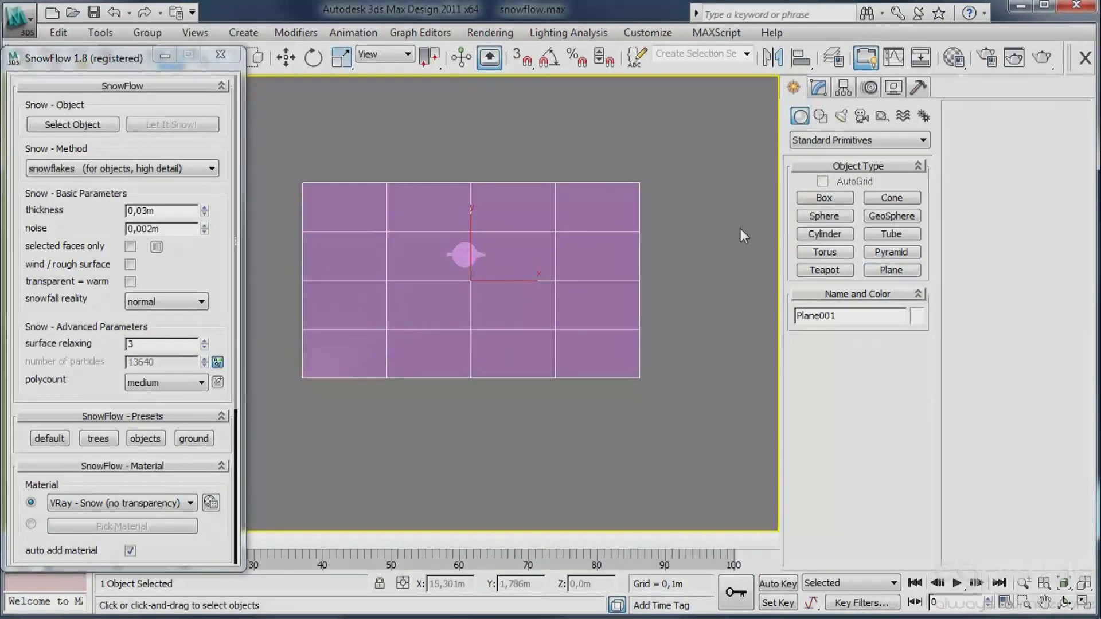
- Set the plane's length and width segments to 20 each
click(819, 88)
double_click(888, 380)
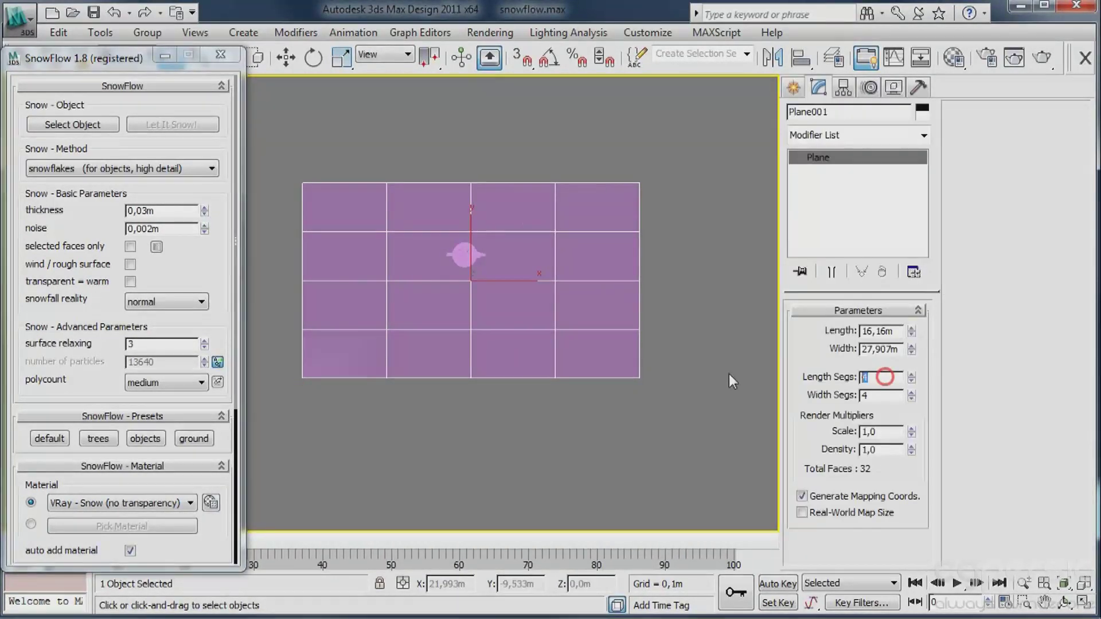
text(20)
key(Tab)
text(20)
key(Tab)
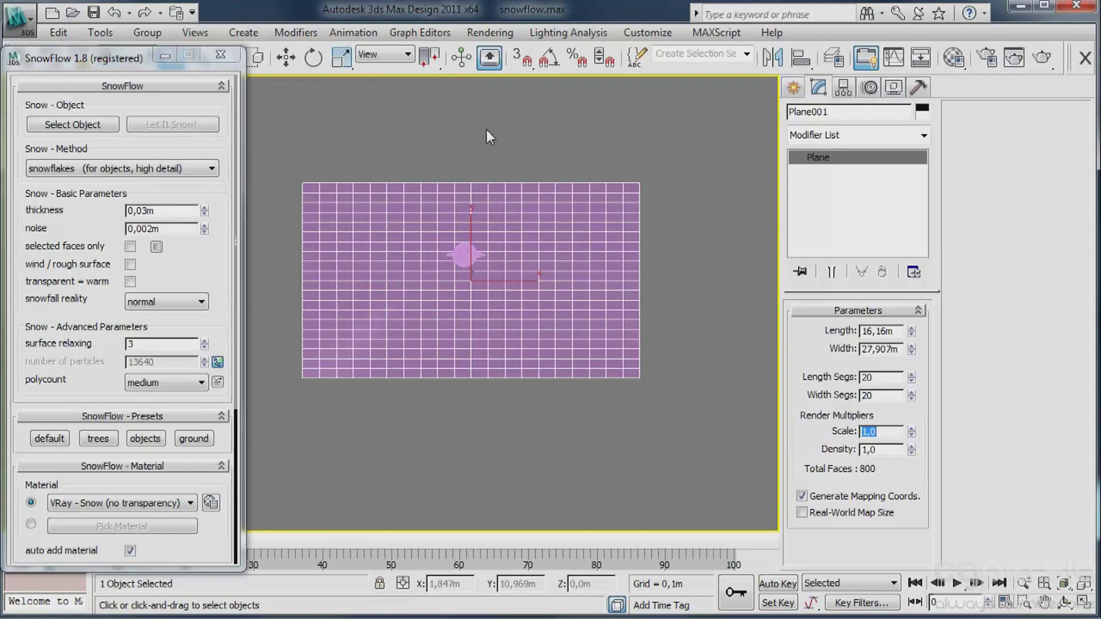
- Set the ground plane's length and width segments to 40 each
alt+middle_drag(472, 172, 729, 189)
scroll(598, 167, up, 5)
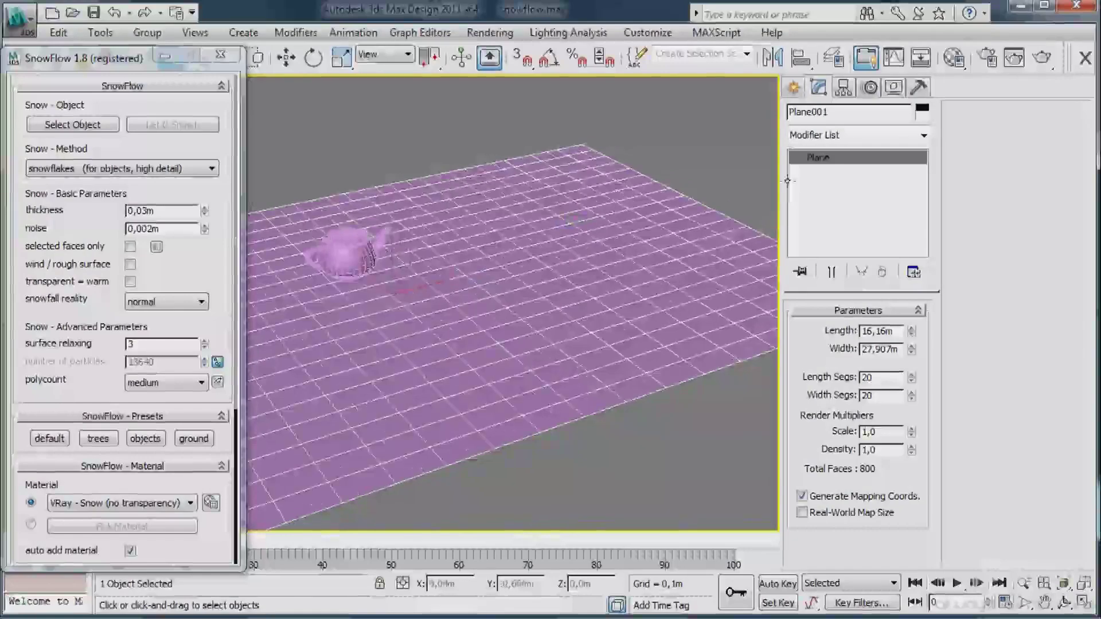
double_click(883, 377)
text(40)
key(Tab)
text(40)
key(Tab)
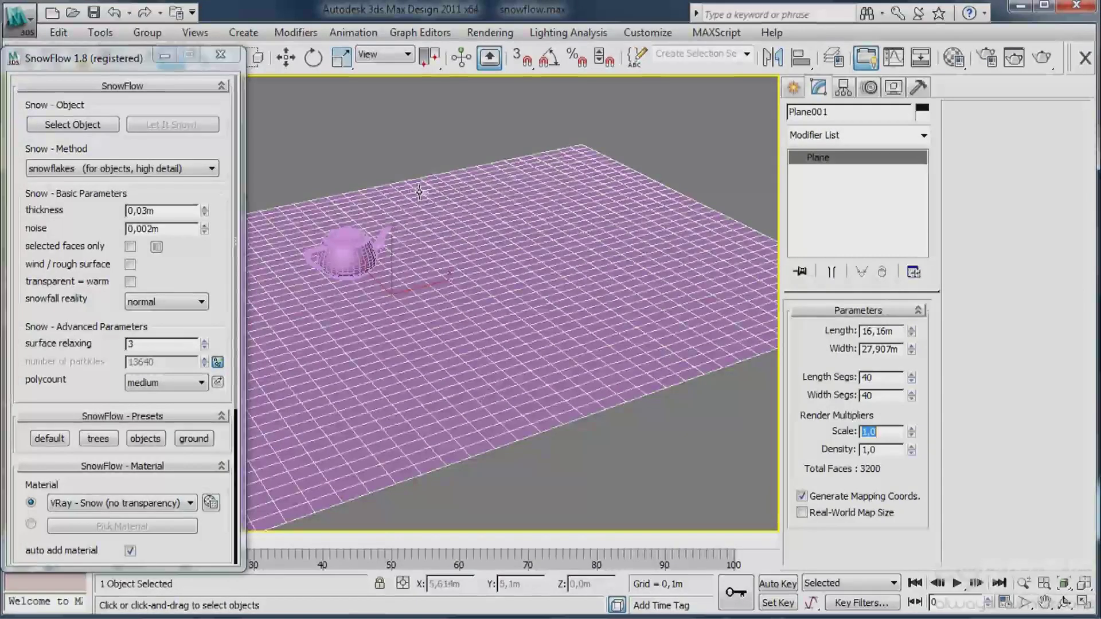
- Create a VRayPhysicalCamera at the plane's front edge in the top view, with its target on the teapot
middle_drag(419, 192, 415, 212)
key(t)
key(z)
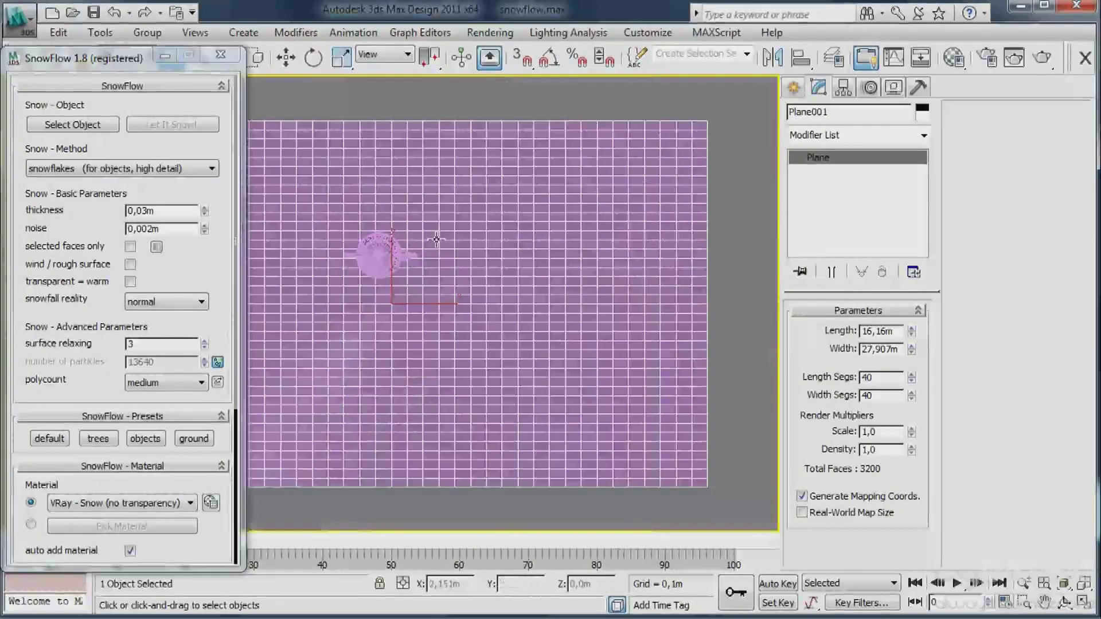
click(795, 89)
click(862, 116)
click(861, 140)
click(812, 163)
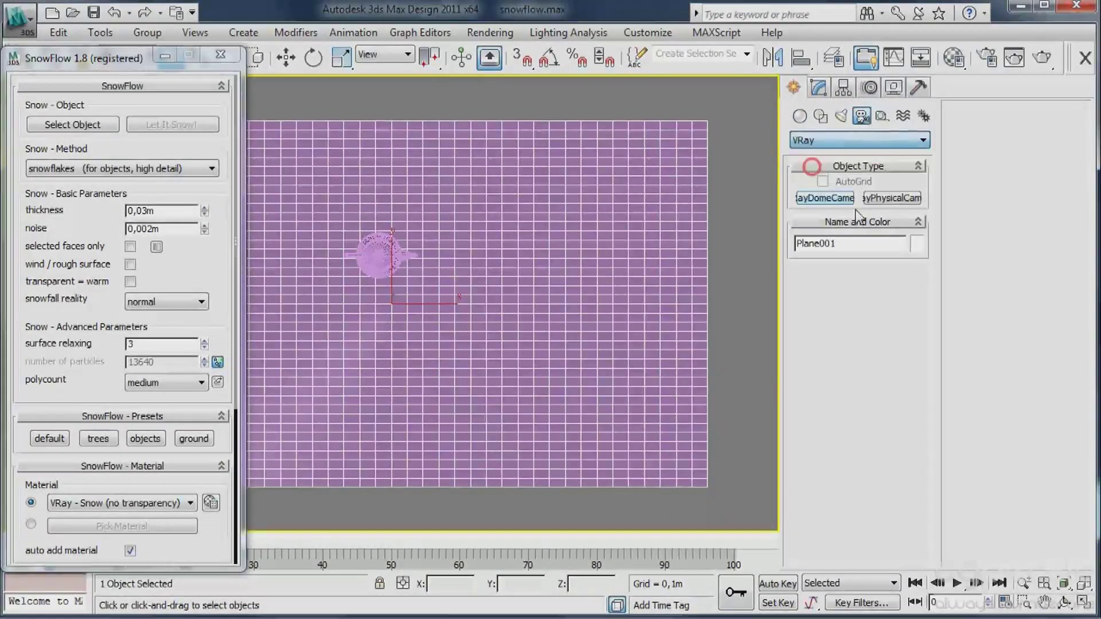
click(892, 198)
drag(344, 438, 430, 197)
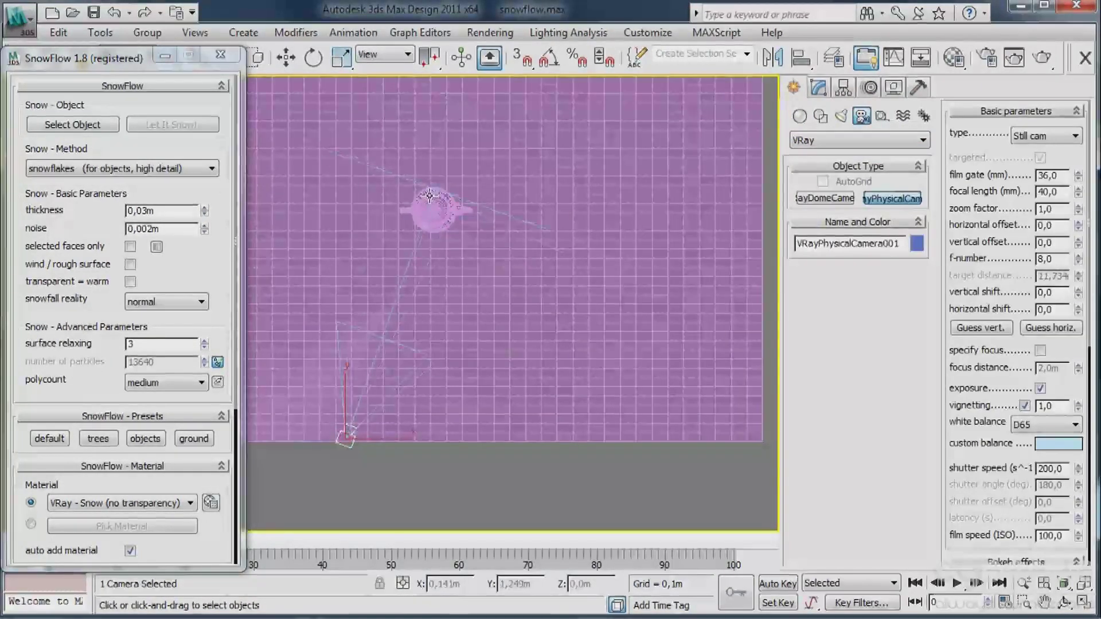
right_click(431, 201)
- Look through the physical camera and orbit it to view the teapot from above
key(c)
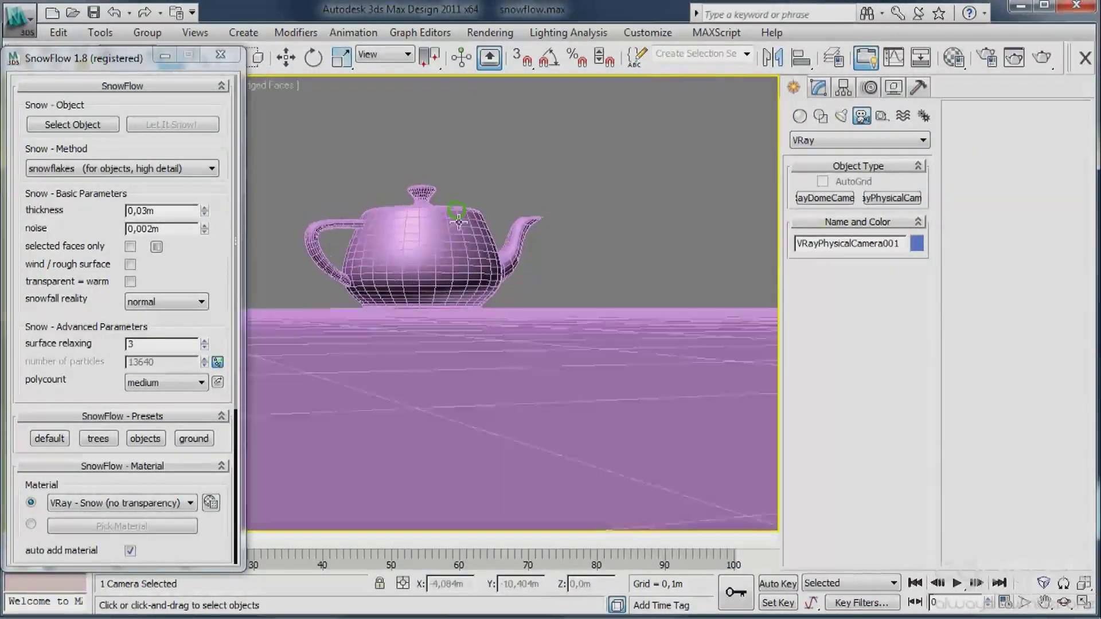
middle_drag(458, 222, 503, 278)
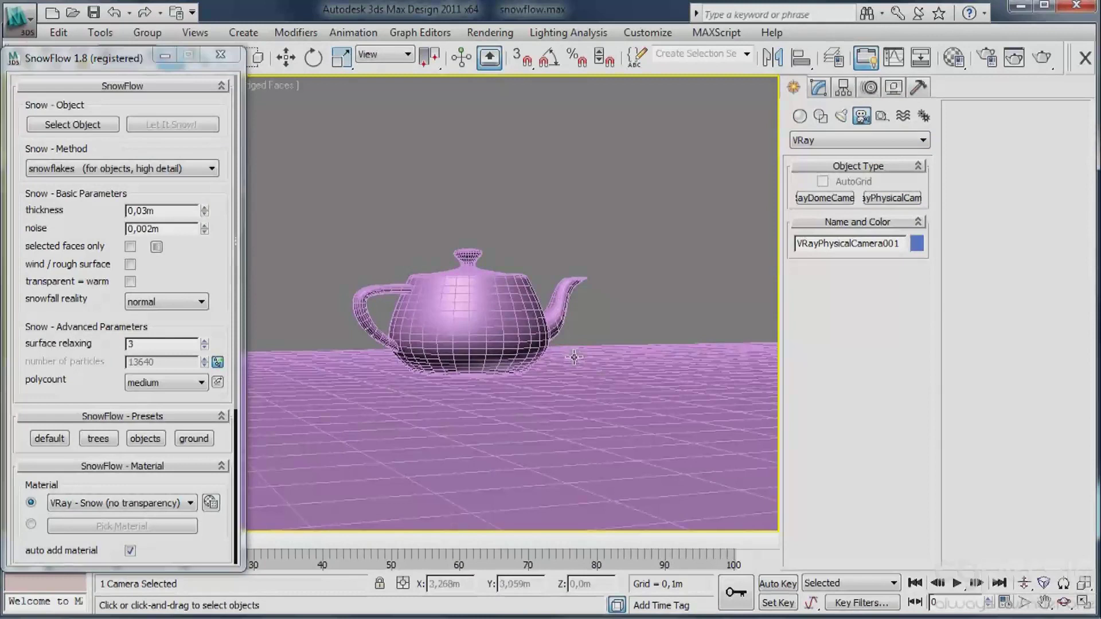
click(1064, 603)
drag(634, 422, 581, 252)
right_click(581, 252)
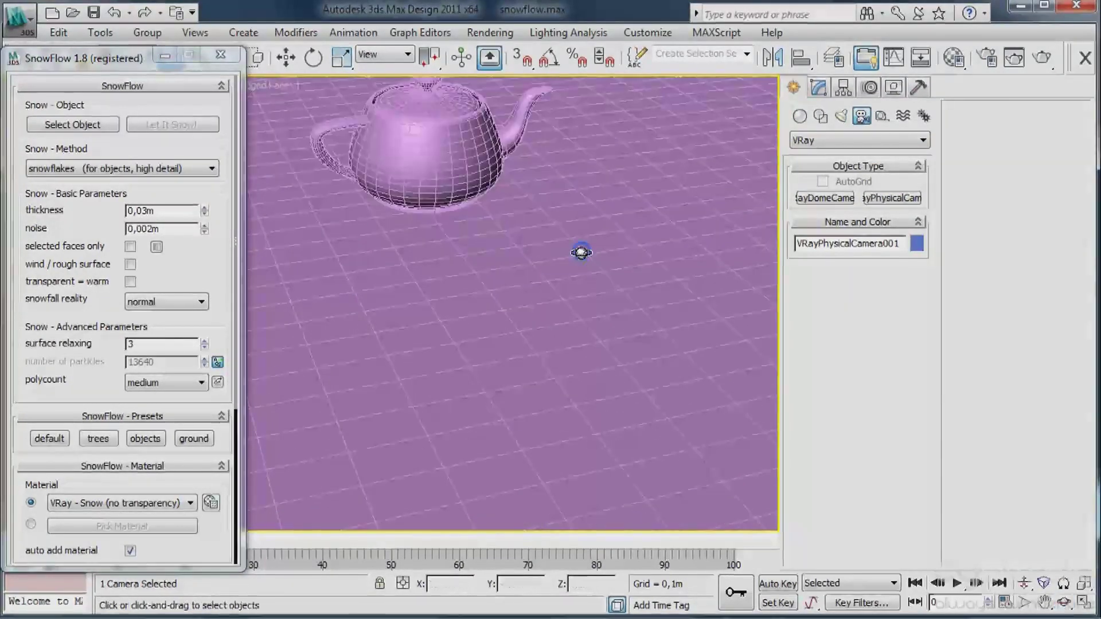
- Scale the ground plane uniformly to about 91%, and reduce its X scale to about 69%
click(458, 195)
key(w)
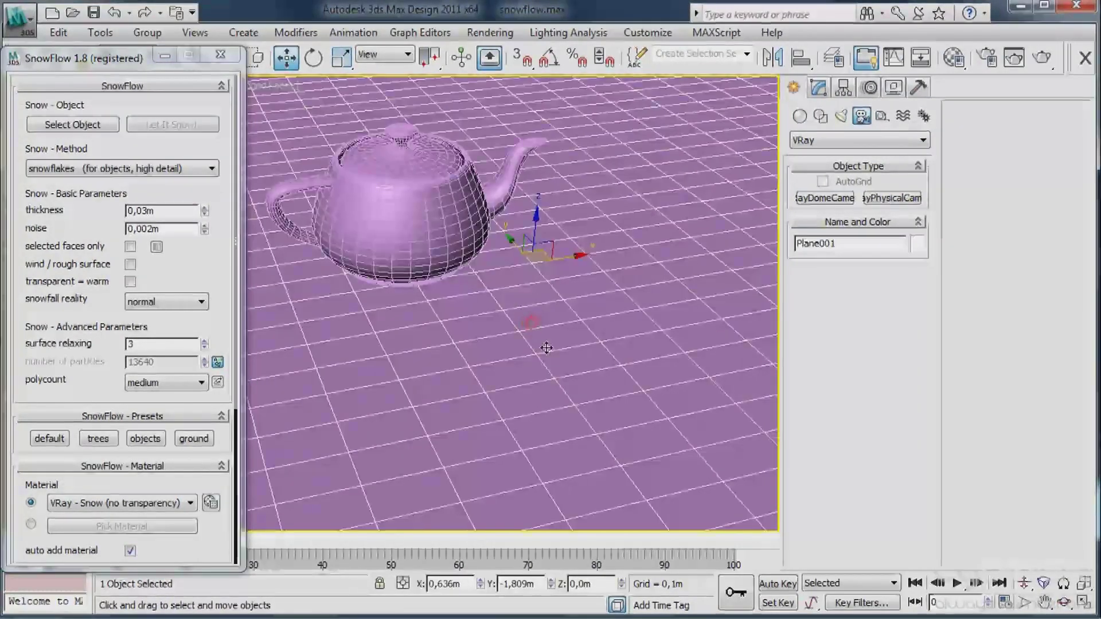
key(r)
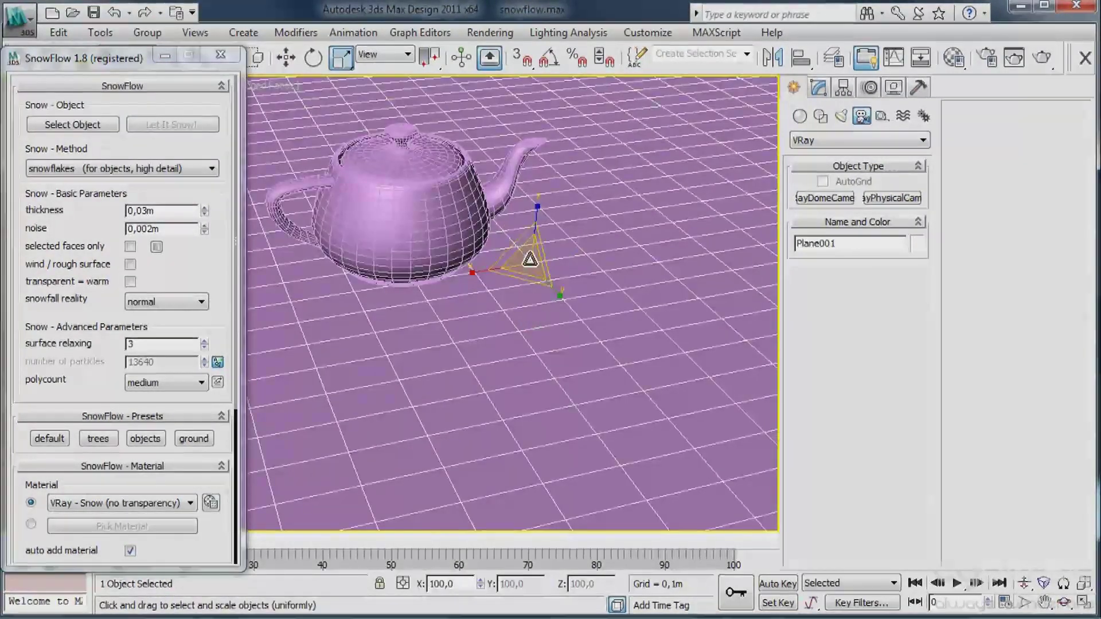
drag(530, 259, 511, 227)
key(w)
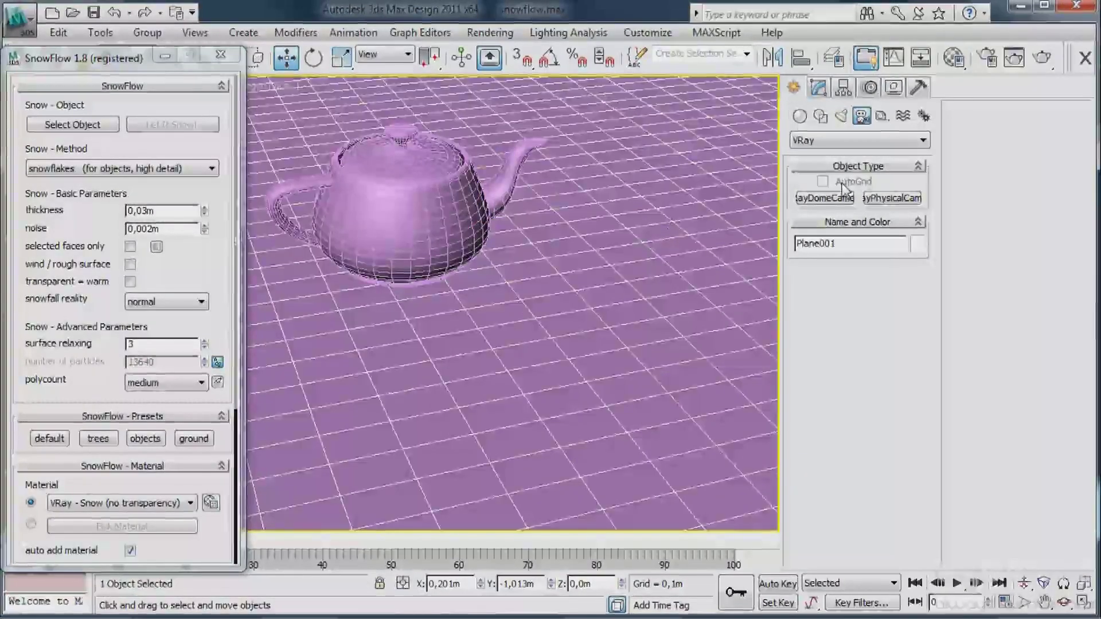
key(r)
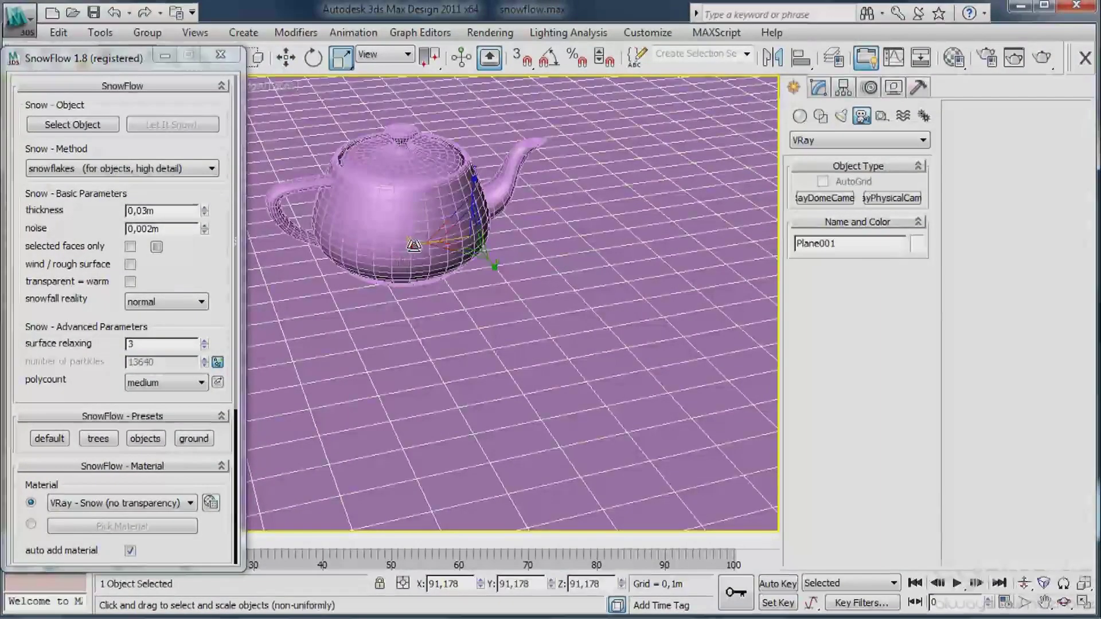
mouse_move(413, 246)
mouse_down()
mouse_move(416, 274)
mouse_move(424, 241)
mouse_up()
- Add a Displace modifier to the ground plane
click(809, 87)
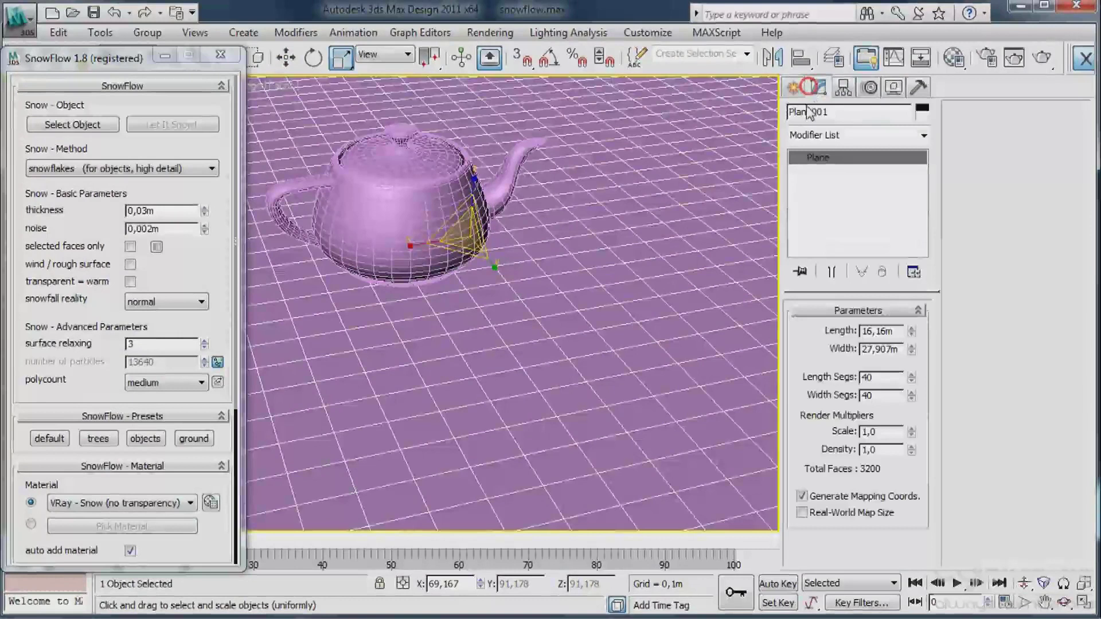
click(849, 135)
scroll(861, 258, down, 10)
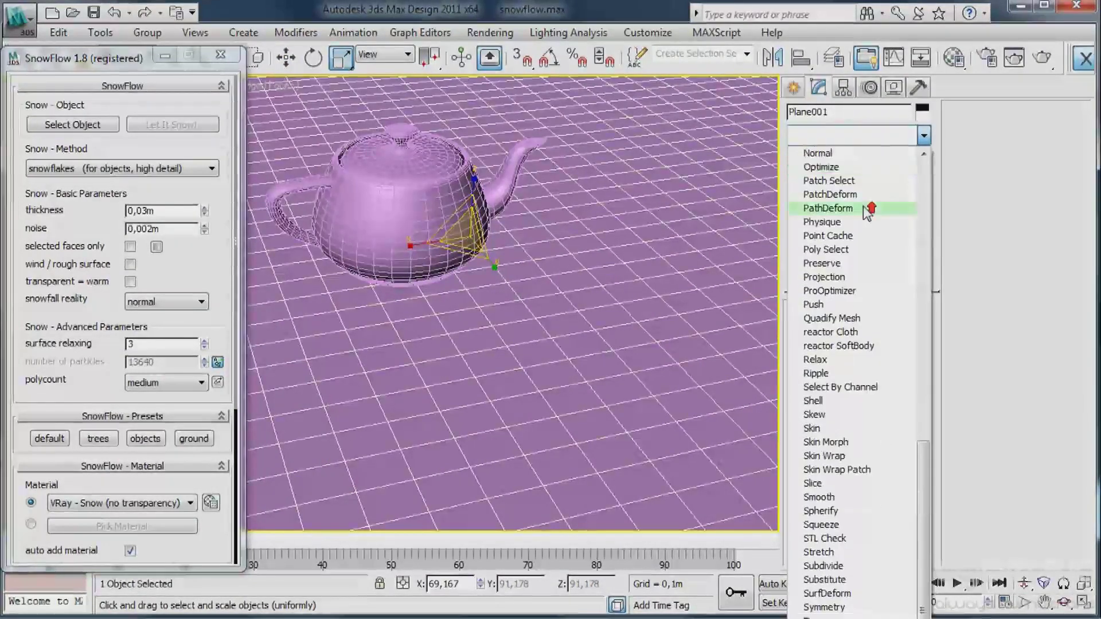
scroll(867, 211, up, 15)
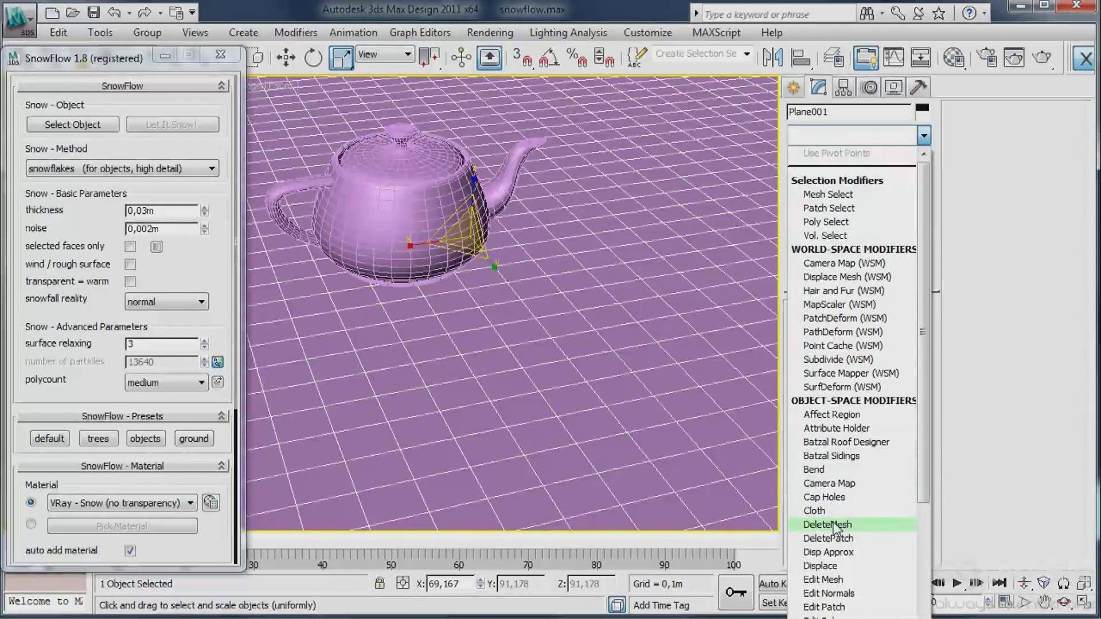
click(826, 566)
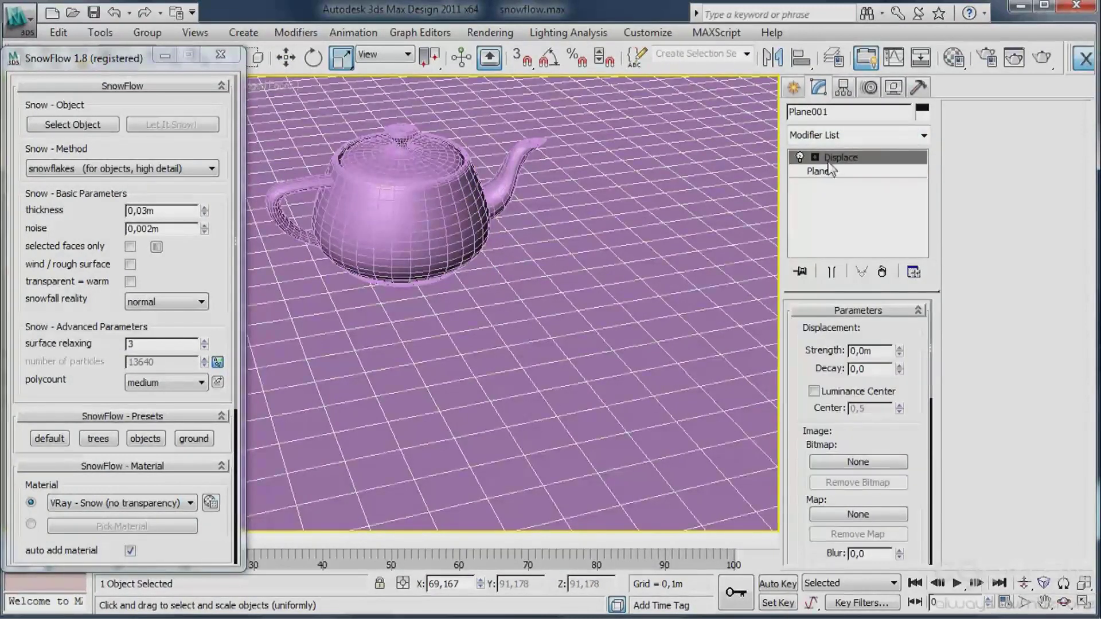
- Assign a Smoke map as the Displace modifier's map
click(858, 515)
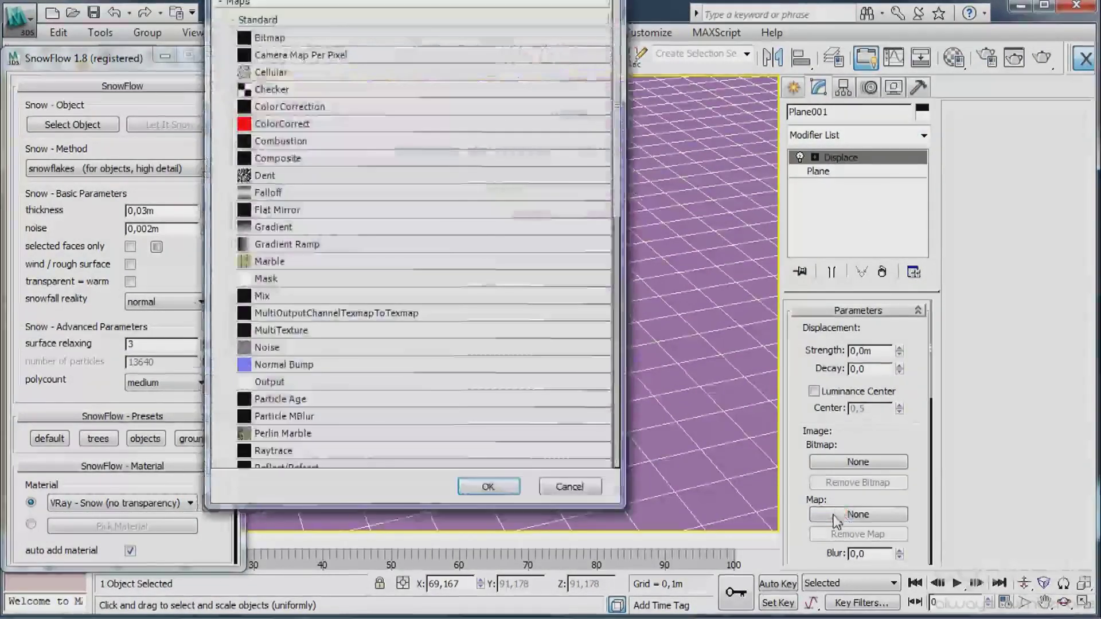
click(273, 195)
scroll(310, 298, down, 1)
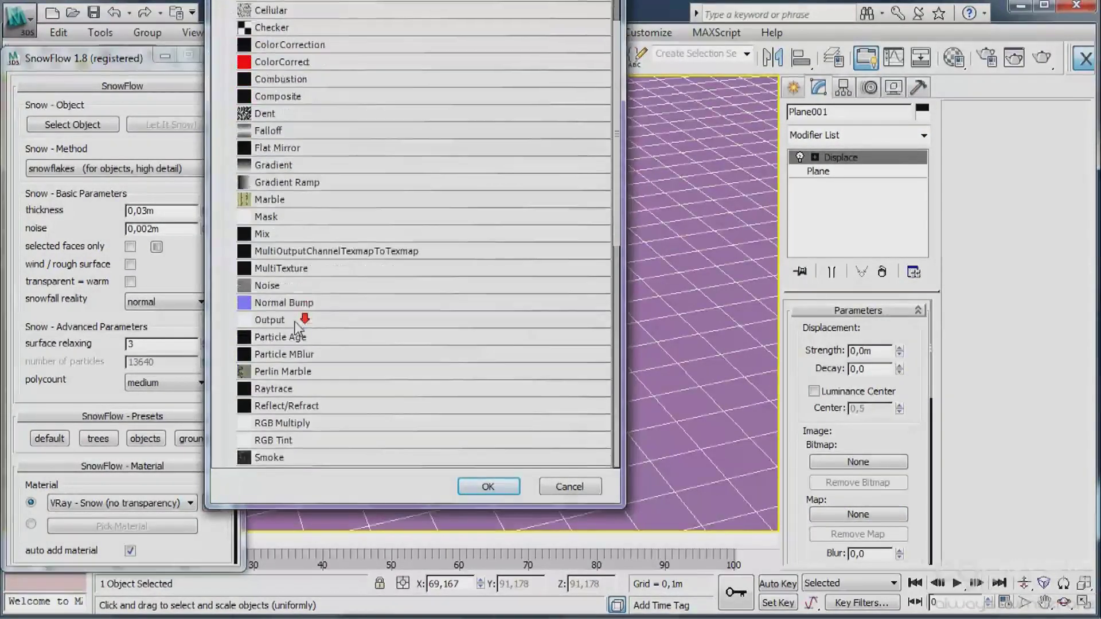
scroll(311, 343, down, 1)
double_click(264, 396)
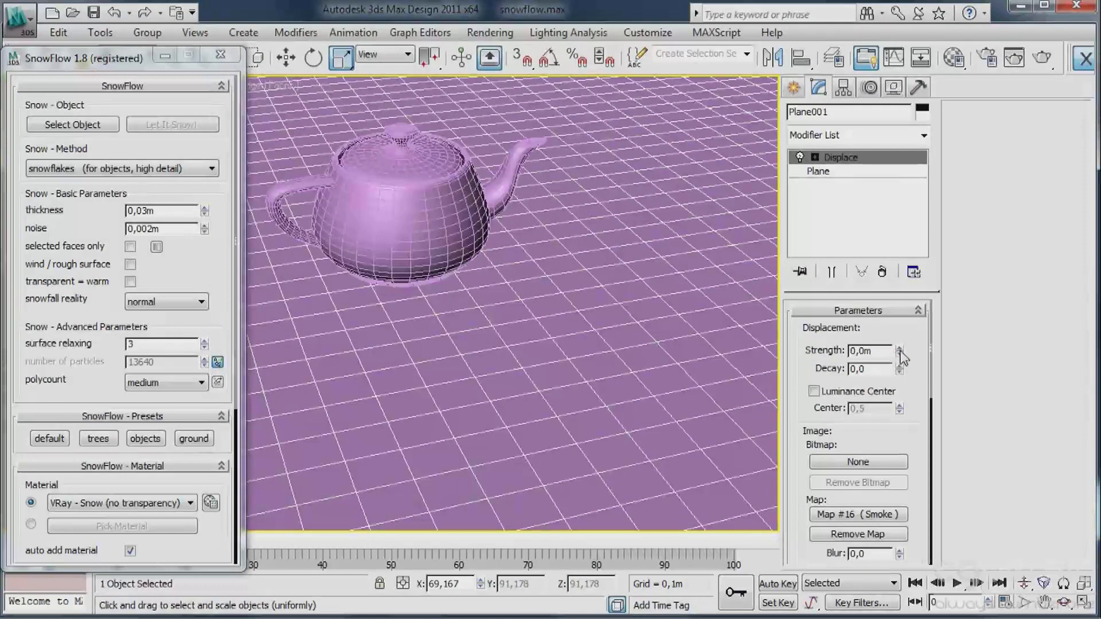
- Raise the Displace strength to about 1.104 m to make the ground uneven
drag(900, 351, 769, 366)
drag(796, 256, 796, 190)
drag(769, 15, 736, 423)
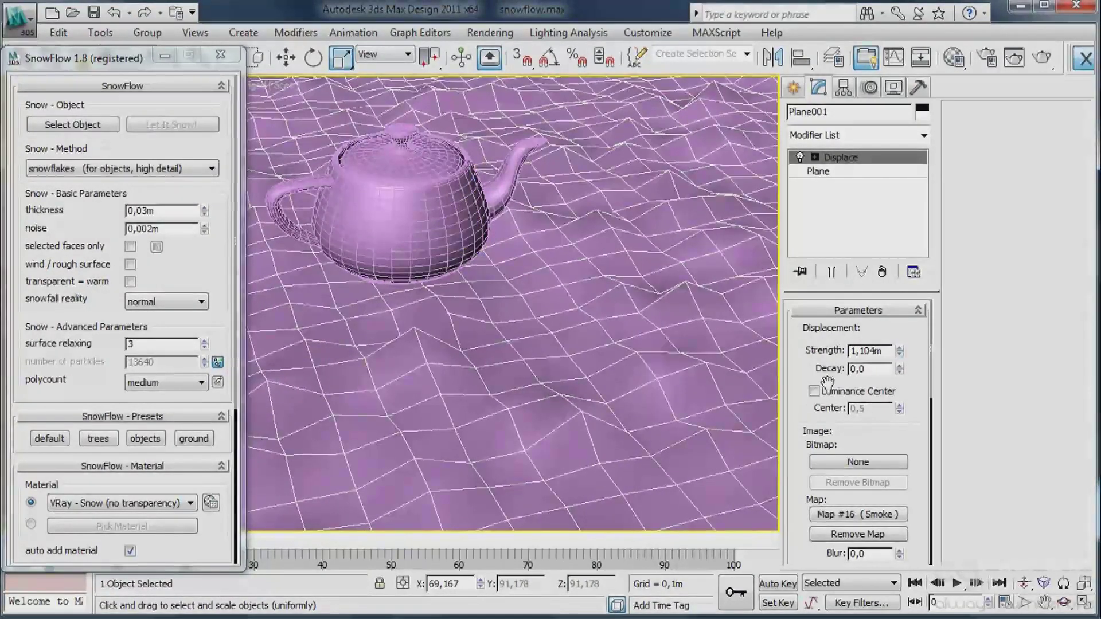
- Raise the Displace strength to about 1.347 m and convert the ground plane to an Editable Poly
drag(899, 350, 821, 174)
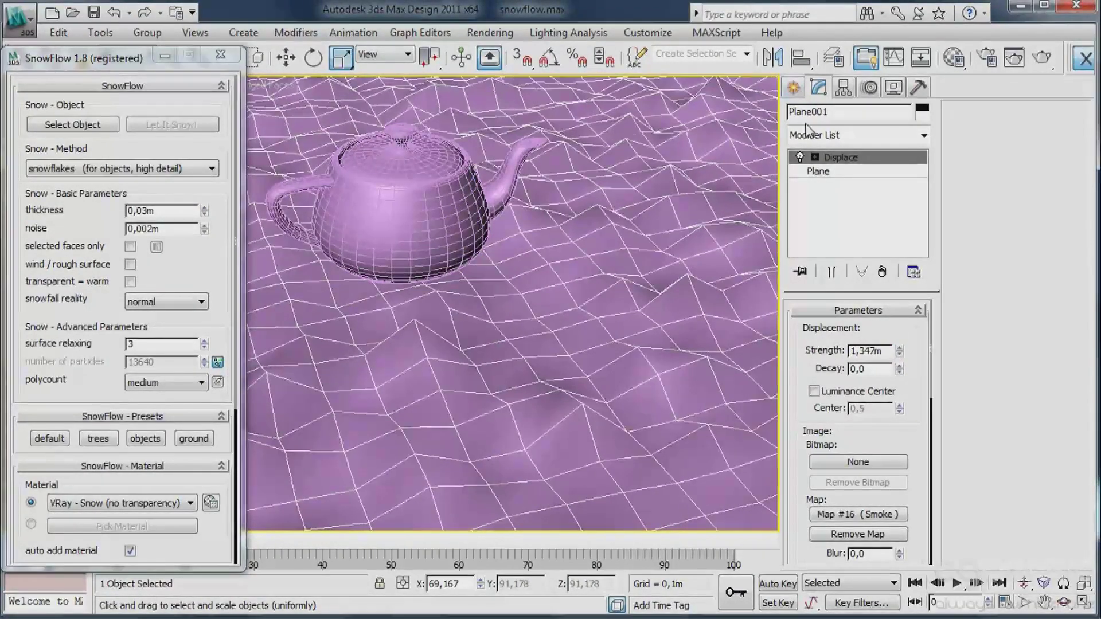
click(790, 86)
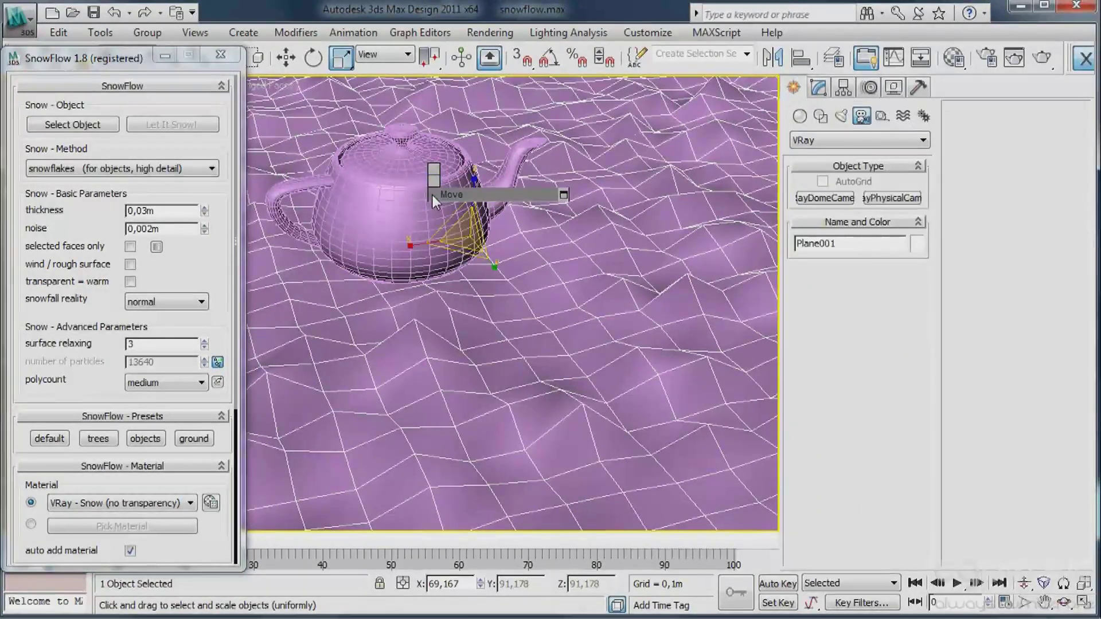
right_click(423, 306)
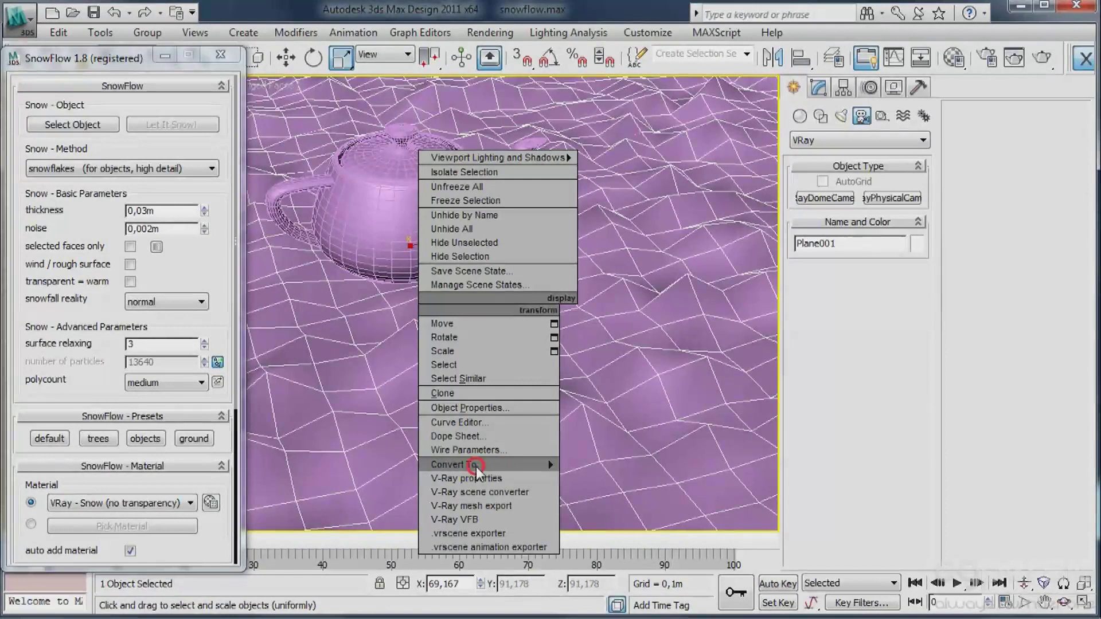
mouse_move(548, 462)
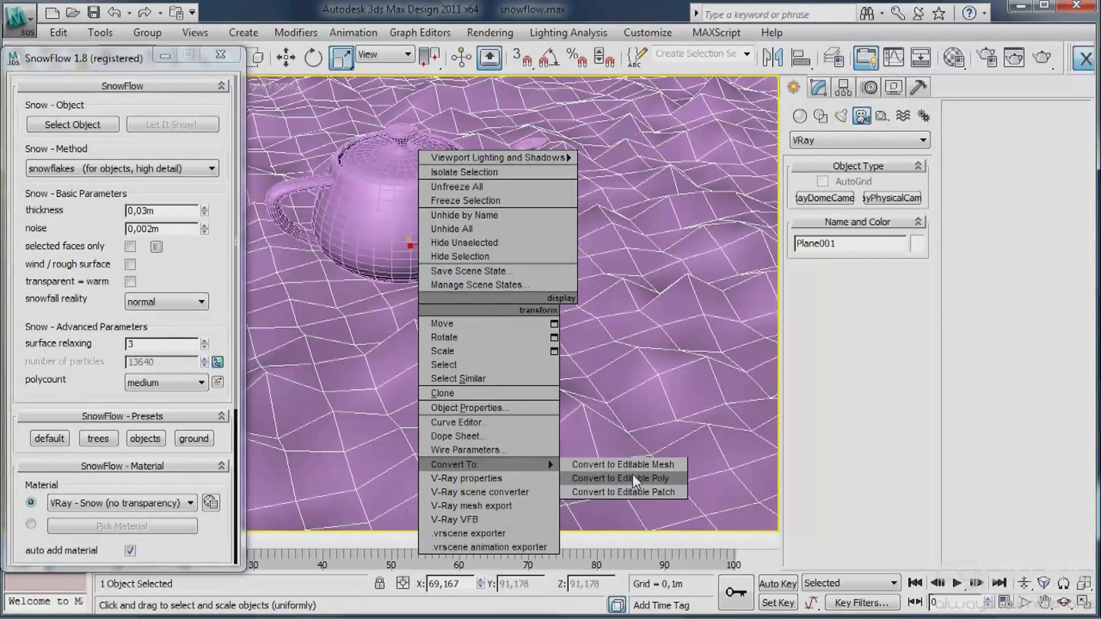
click(632, 477)
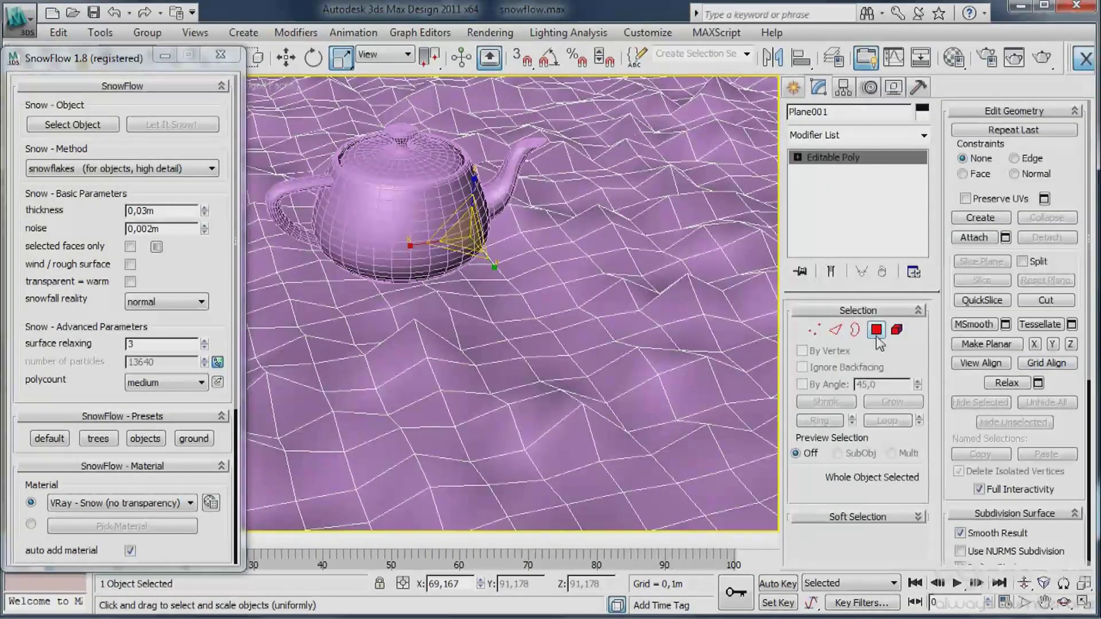
- Enable NURMS subdivision on the ground plane to smooth its bumps
scroll(959, 380, down, 5)
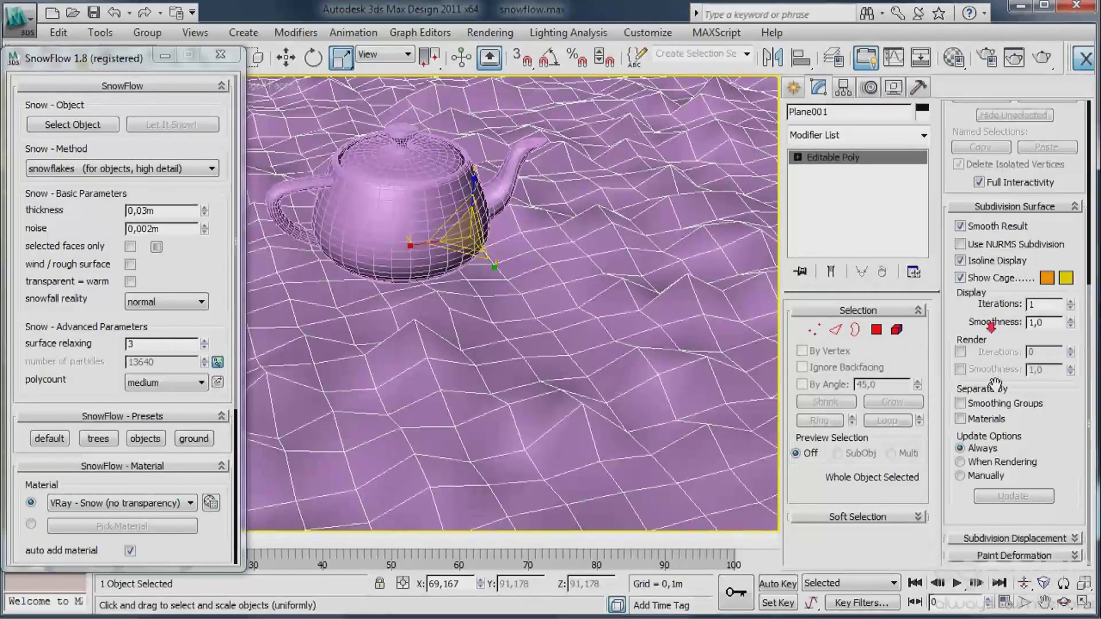
click(960, 245)
click(794, 87)
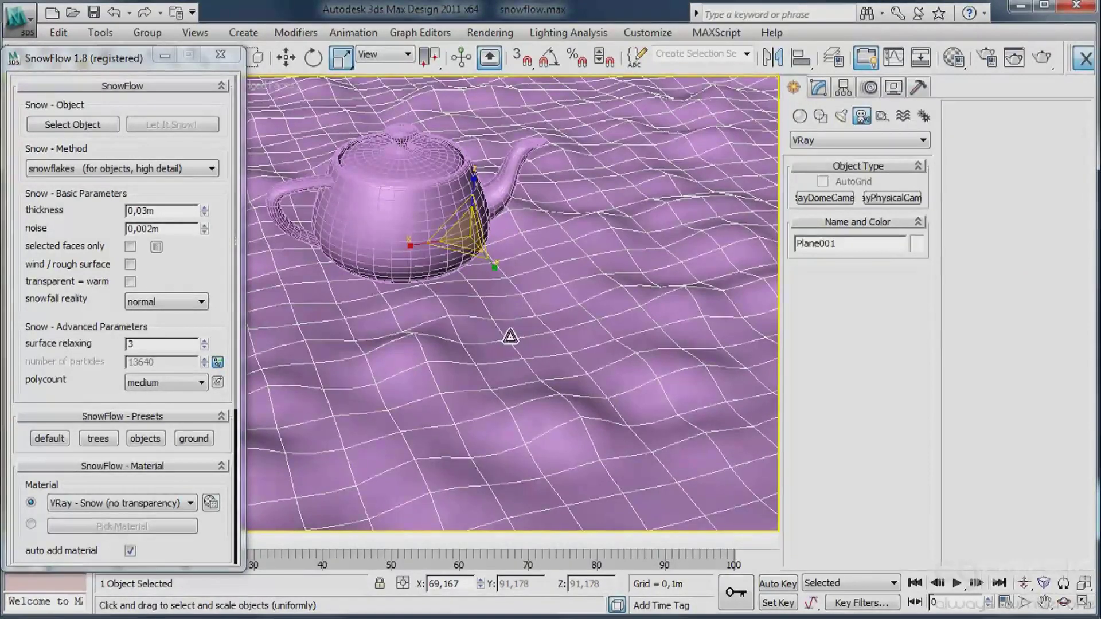
key(w)
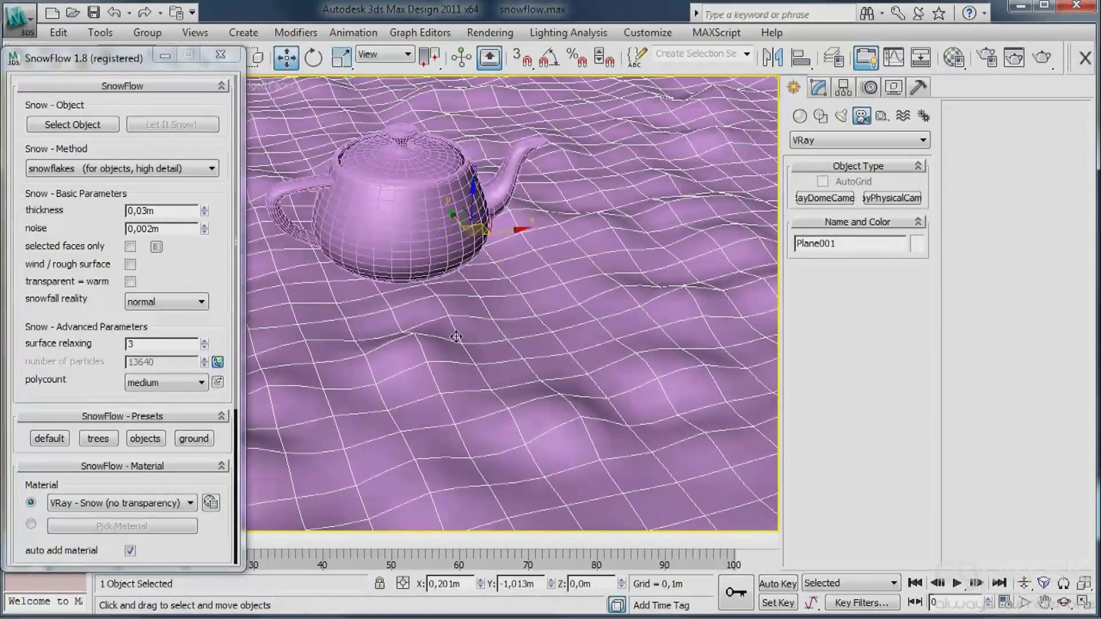
- Pick the teapot as the SnowFlow snow object and apply the objects preset
click(39, 128)
click(393, 172)
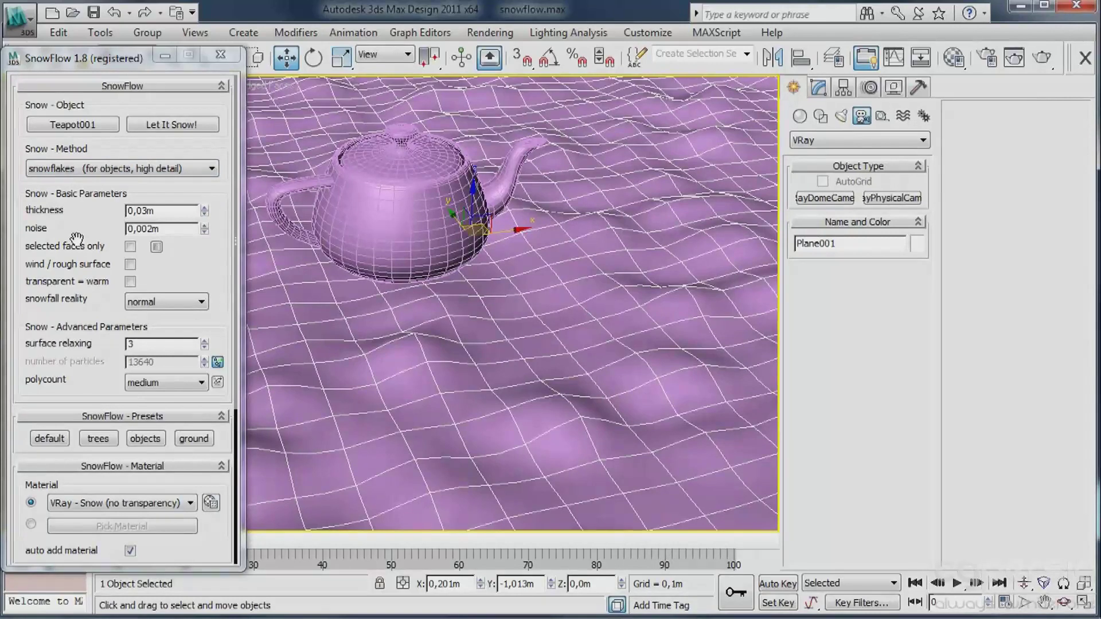
click(151, 444)
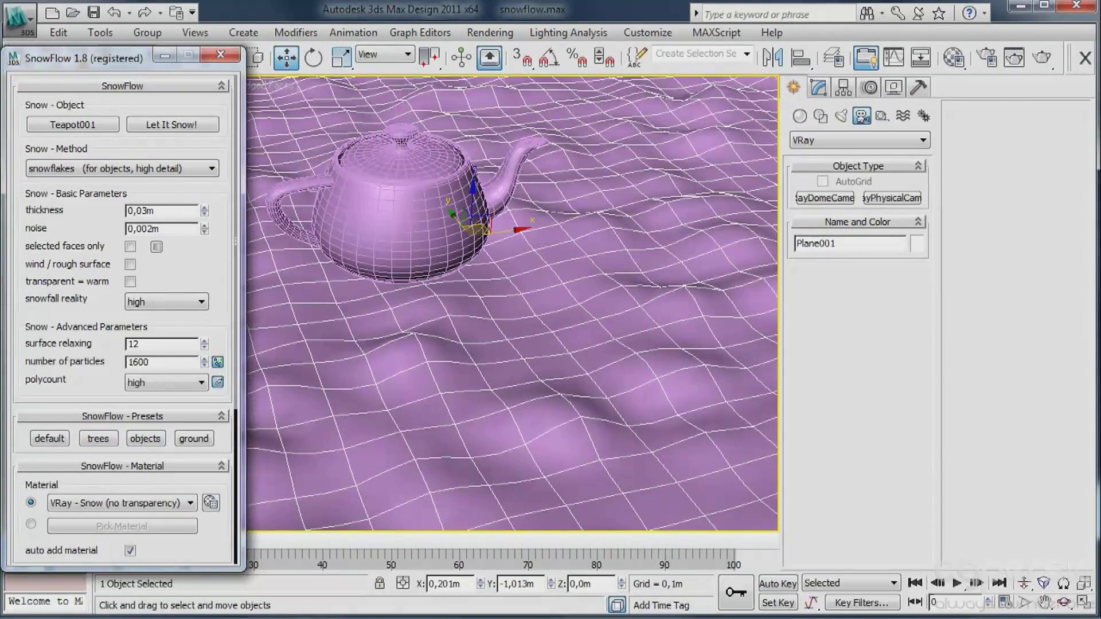
- Generate the snow on the teapot with the preset's parameters and dismiss the progress window
scroll(54, 344, down, 1)
drag(73, 364, 74, 327)
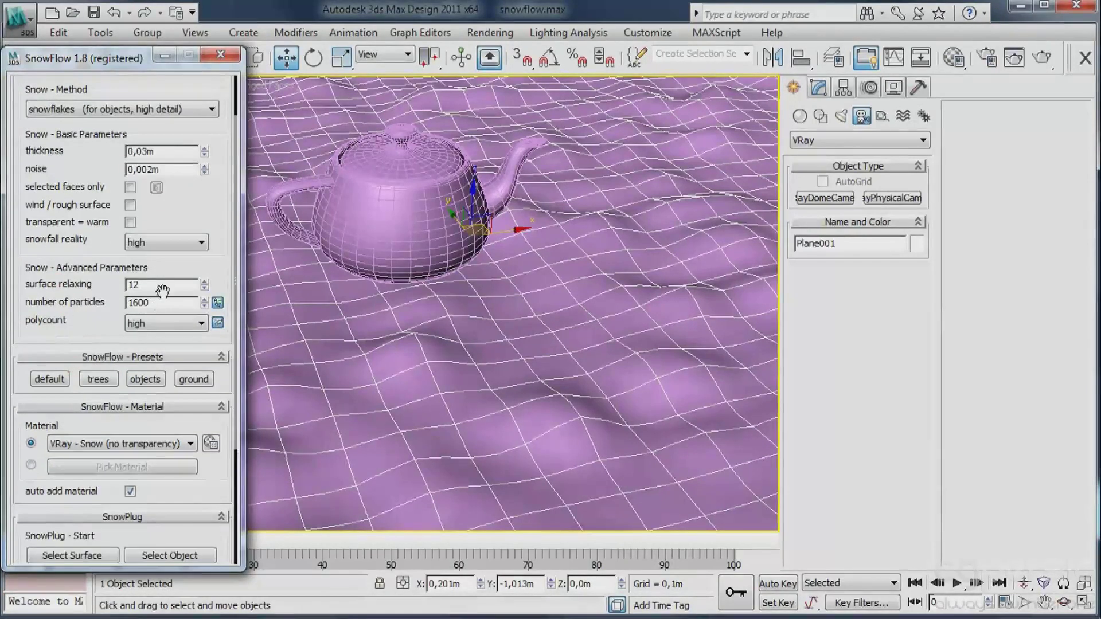
drag(163, 288, 63, 281)
scroll(86, 304, down, 1)
double_click(153, 298)
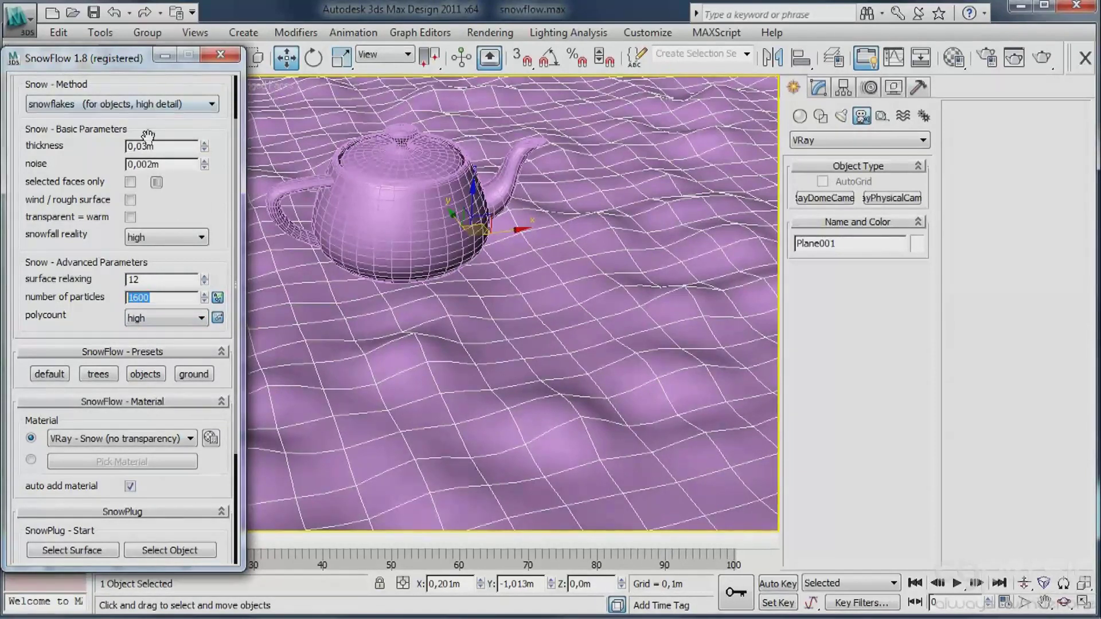
scroll(186, 203, up, 3)
click(168, 126)
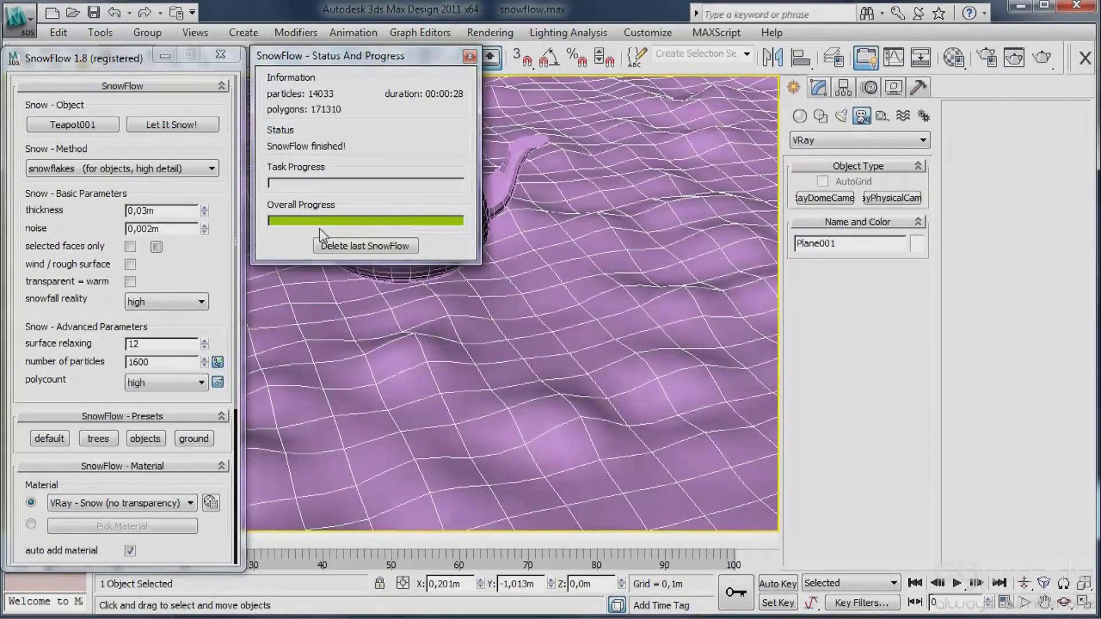
click(470, 56)
- Select and frame the teapot's snow mesh, turn off edged faces, and save the scene
click(405, 170)
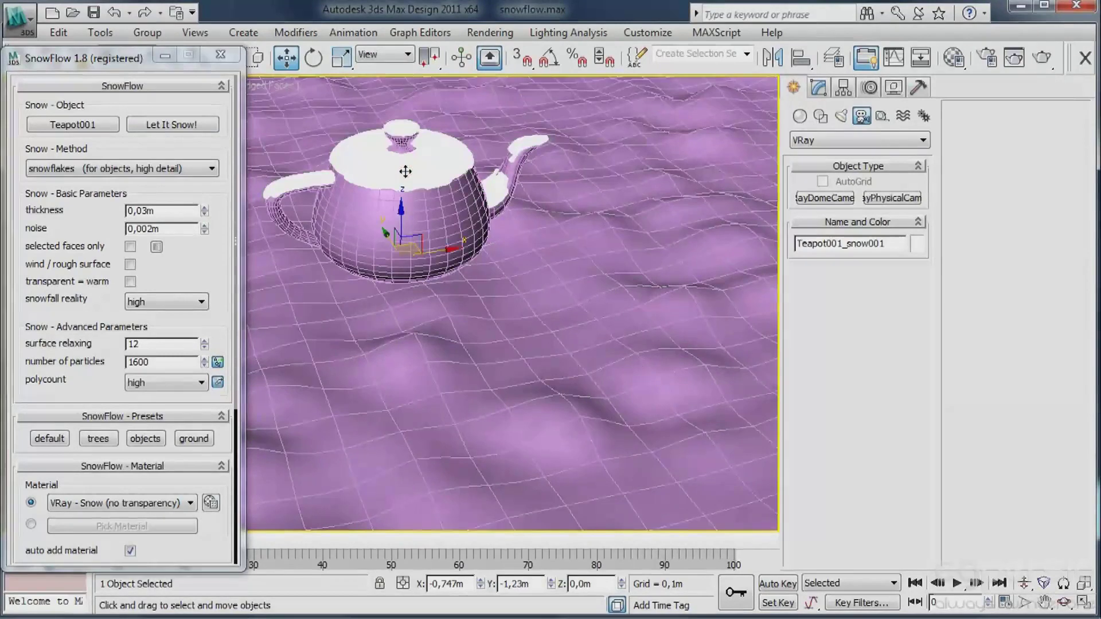
key(z)
key(F4)
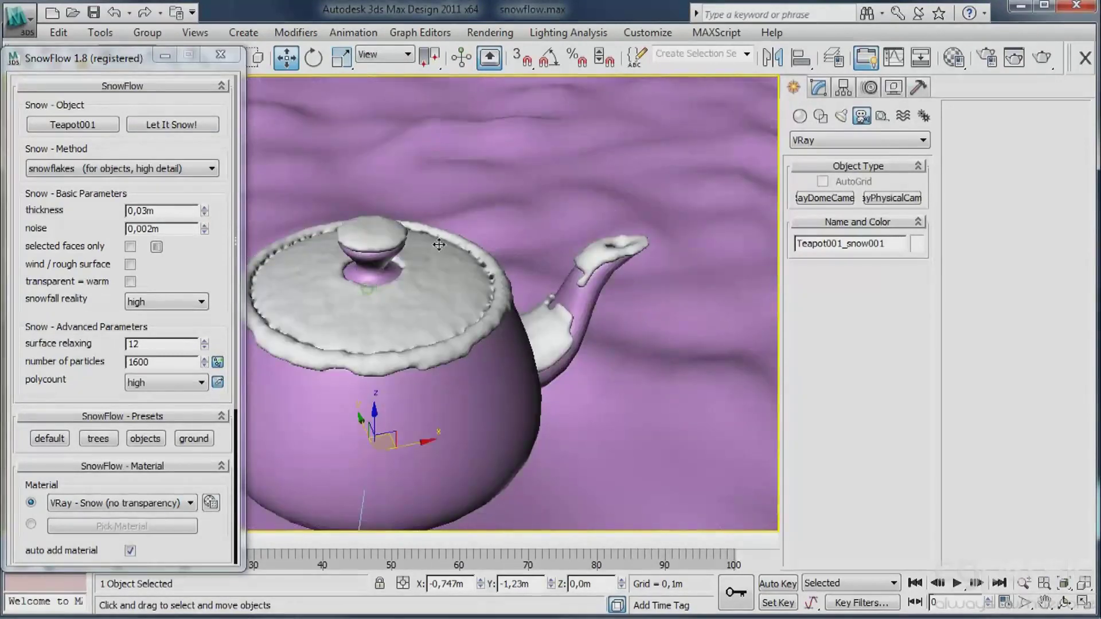
key(ctrl+s)
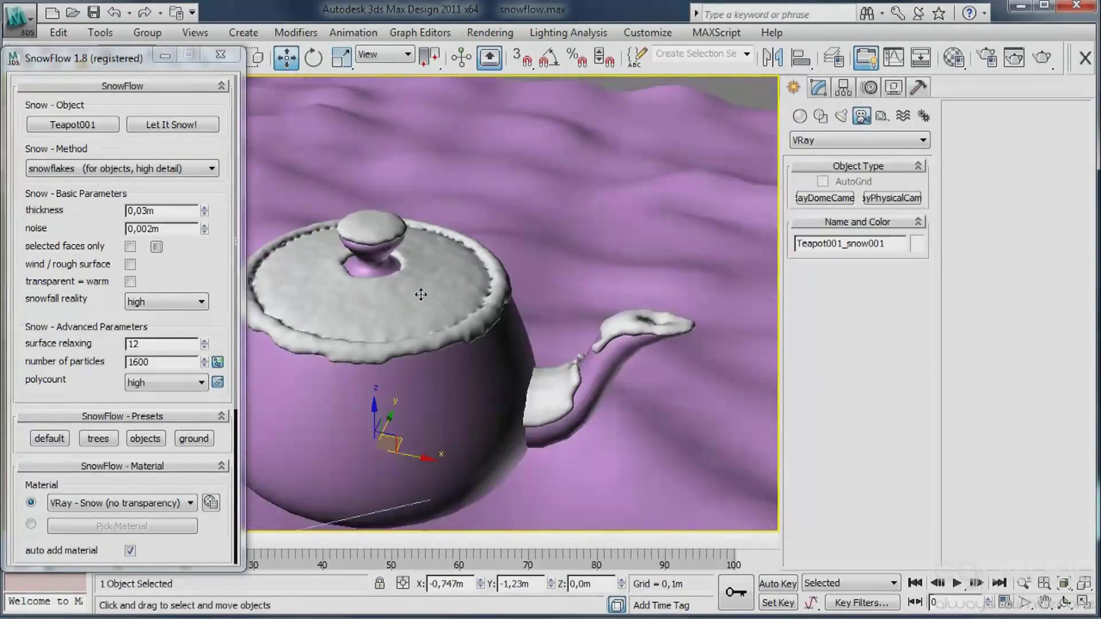
- Examine the snow on the teapot from several sides, with and without edged faces
mouse_move(422, 294)
alt+middle_down()
mouse_move(508, 233)
mouse_move(596, 264)
mouse_move(570, 278)
mouse_move(531, 256)
mouse_move(559, 268)
mouse_move(482, 265)
alt+middle_up()
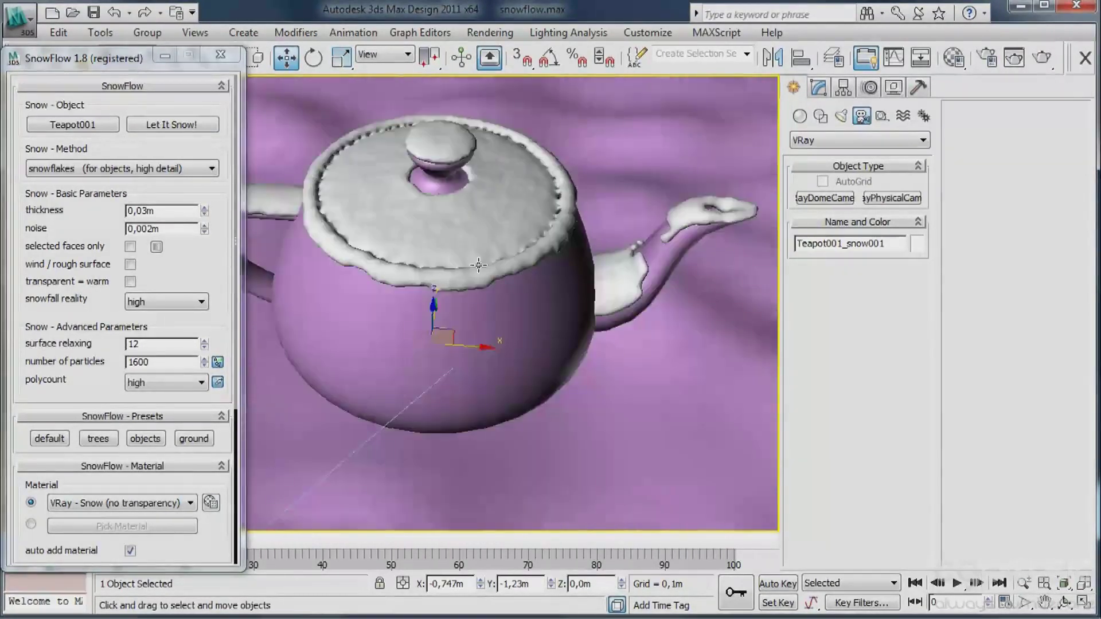
click(193, 265)
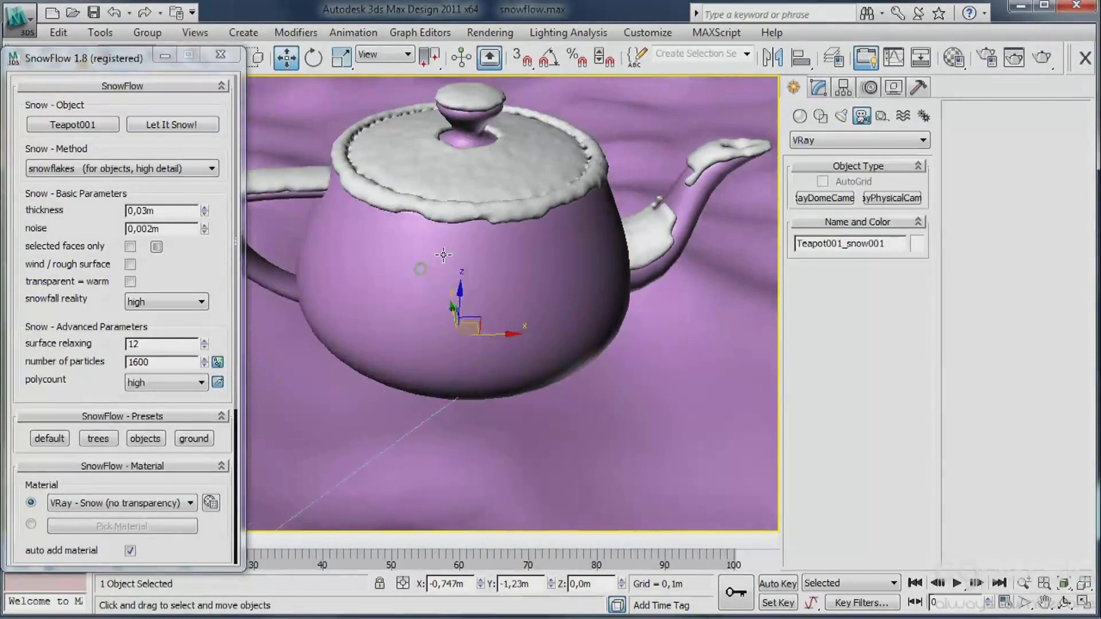
middle_drag(443, 254, 572, 275)
key(F4)
click(378, 287)
middle_drag(572, 275, 512, 281)
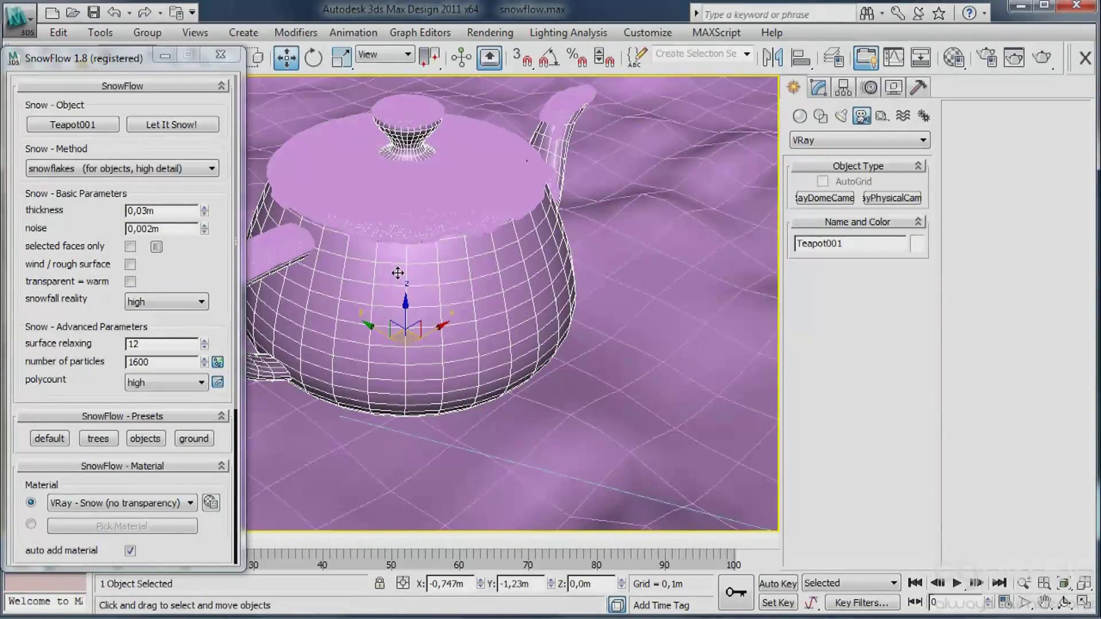
scroll(396, 270, down, 5)
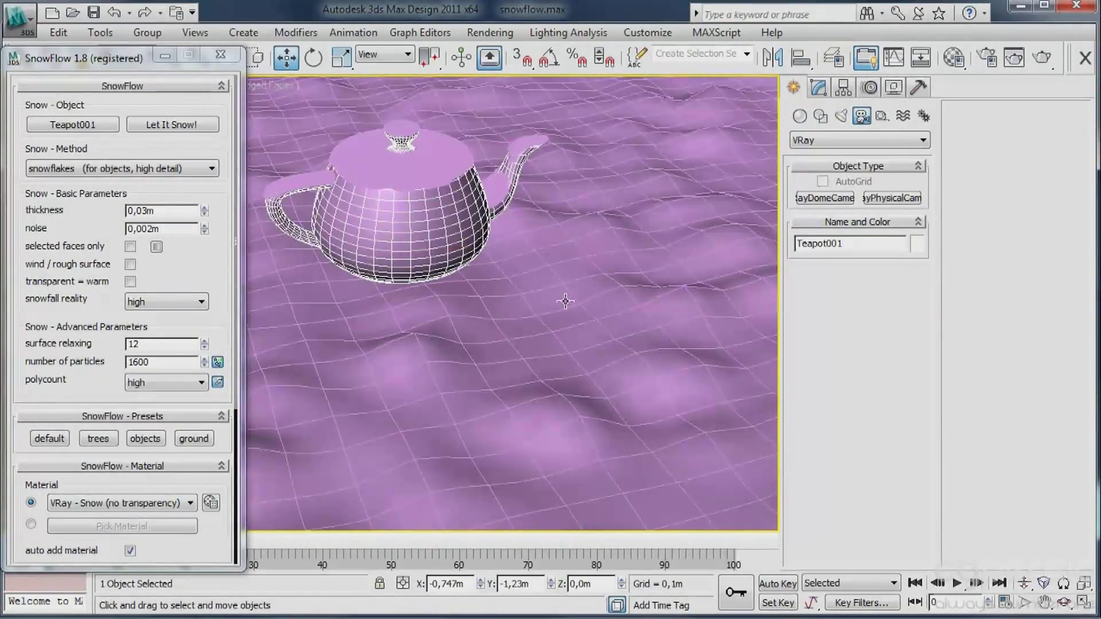
key(F4)
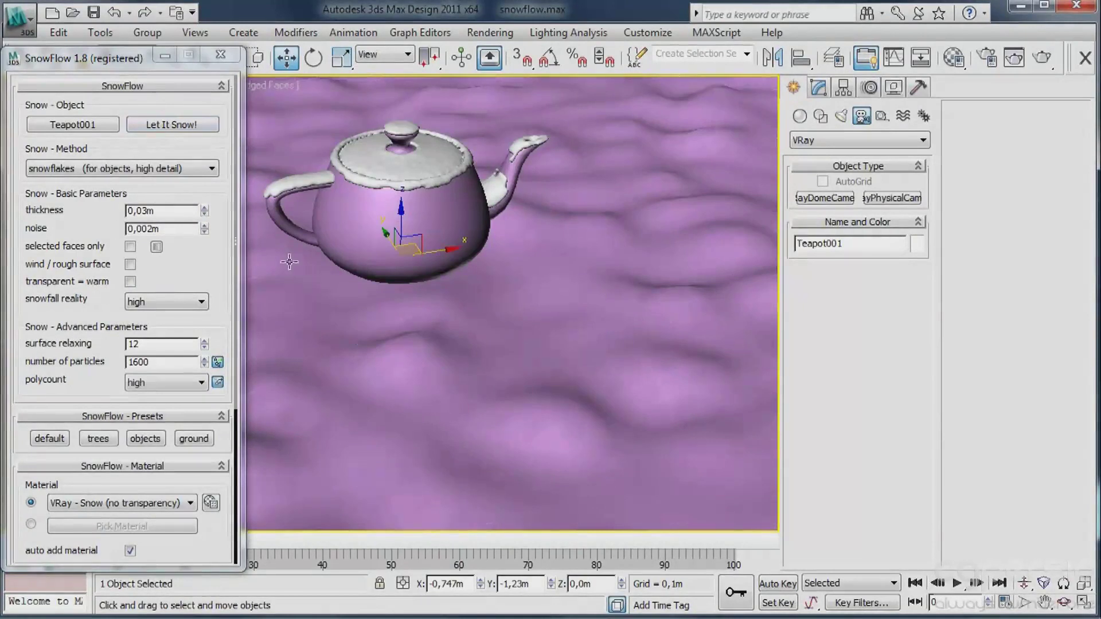
- Pick the material from the teapot's snow into the Material Editor to access its VRay parameters
key(m)
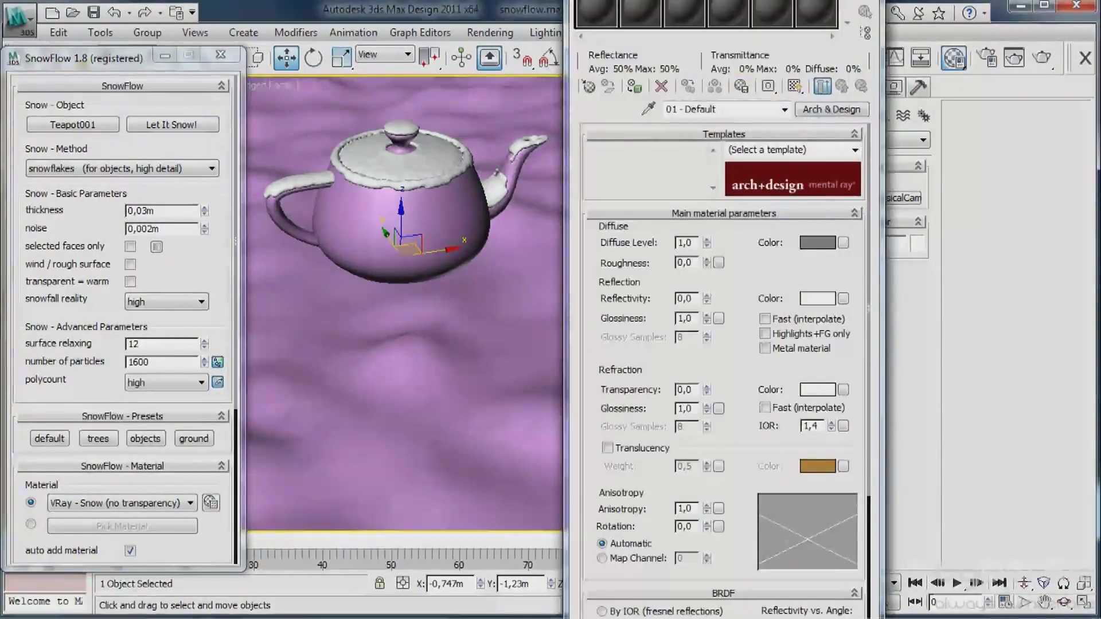
drag(668, 0, 671, 108)
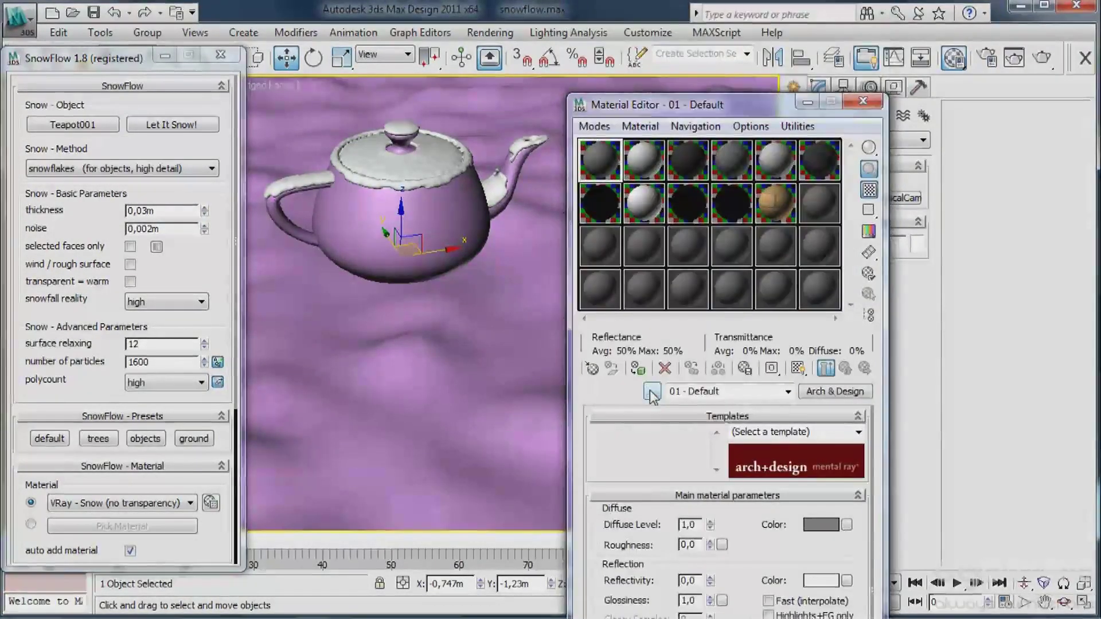
click(652, 392)
click(331, 156)
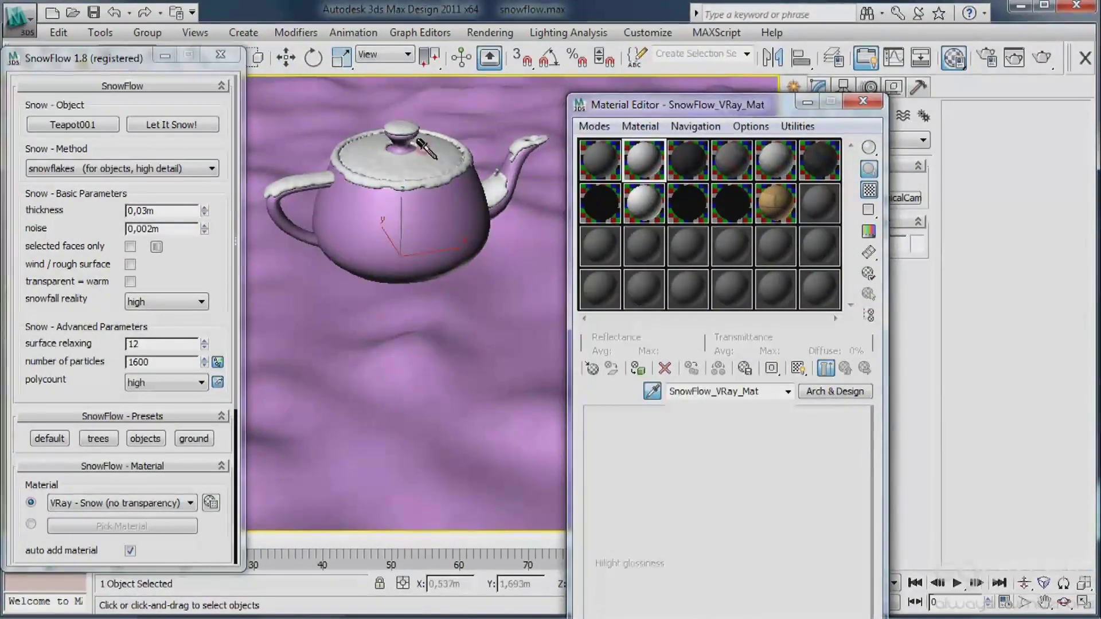
drag(718, 107, 628, 0)
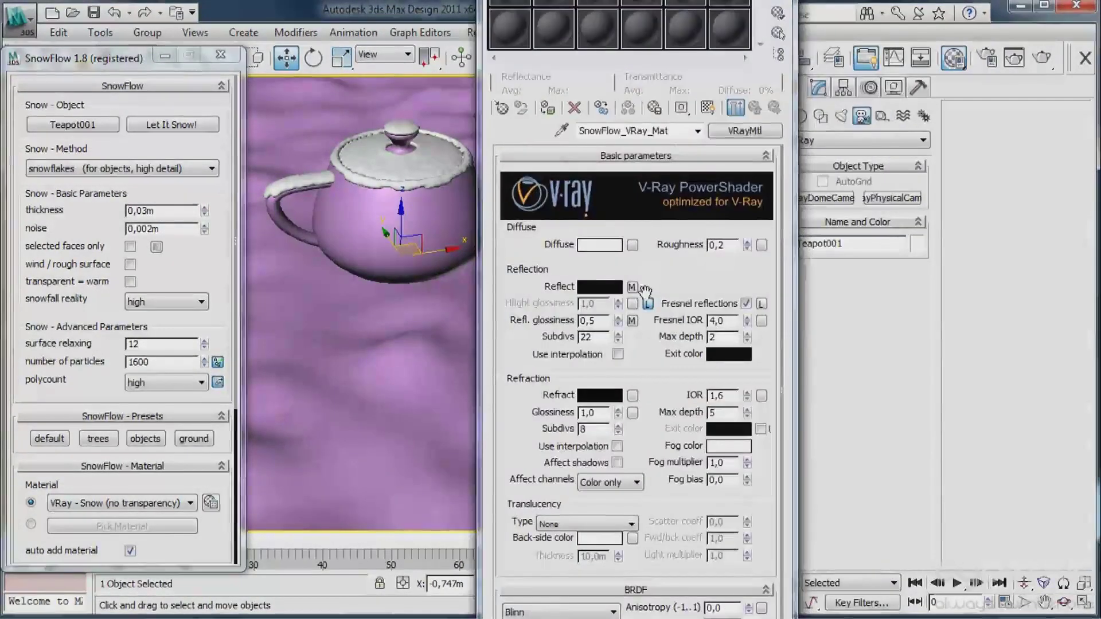
drag(672, 278, 671, 229)
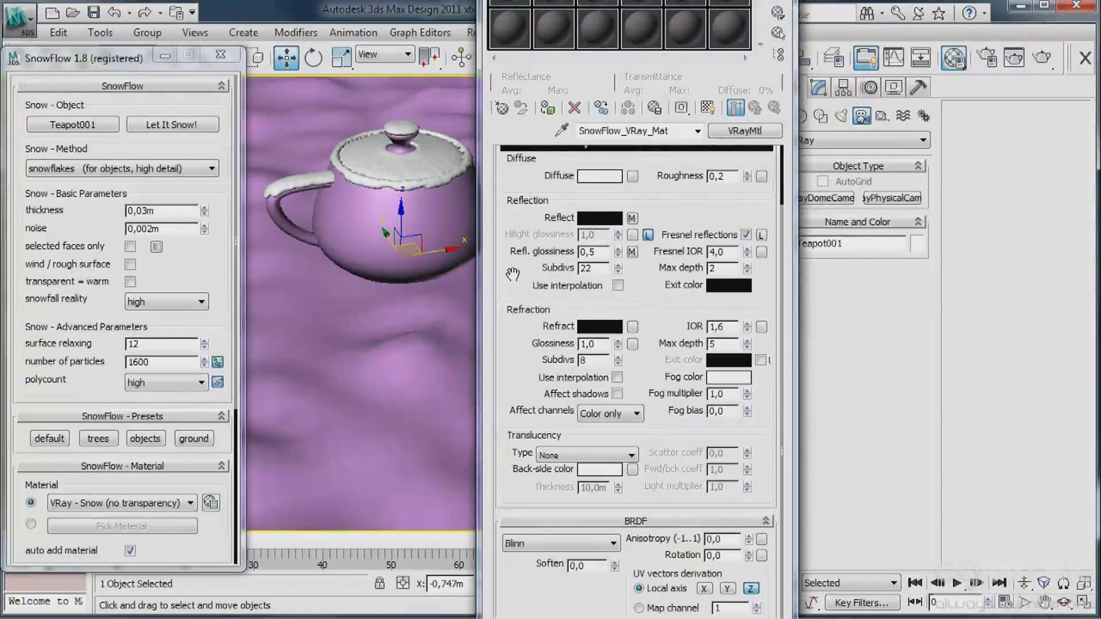
- Set the snow material's reflection Subdivs to 8 and close the Material Editor
mouse_move(512, 274)
mouse_down()
mouse_move(512, 244)
mouse_move(524, 291)
mouse_up()
drag(604, 302, 330, 280)
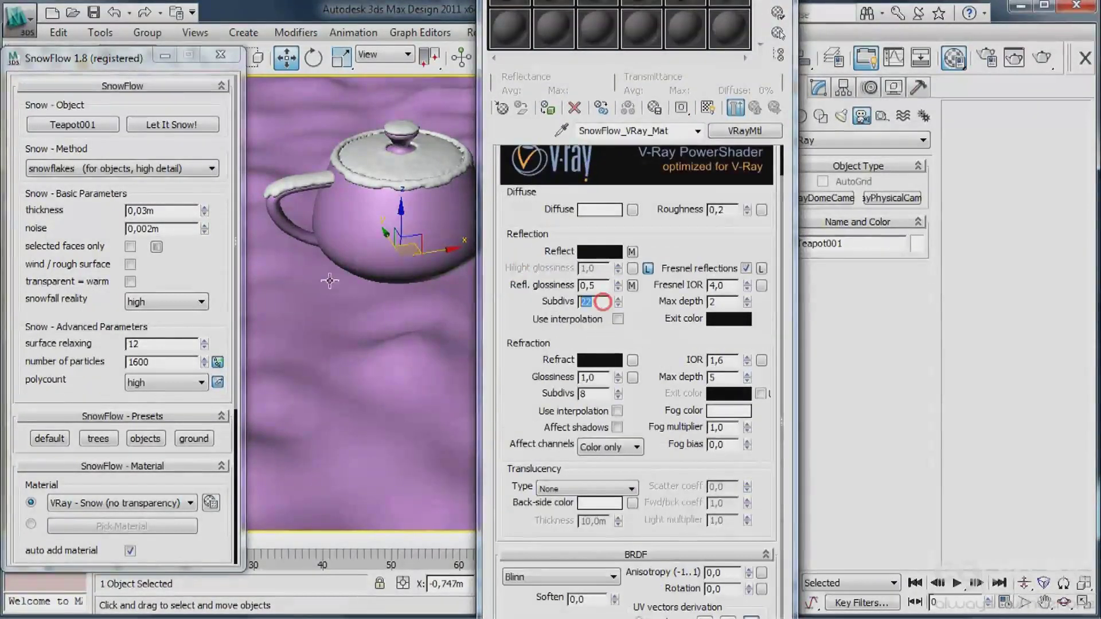
click(529, 299)
double_click(592, 302)
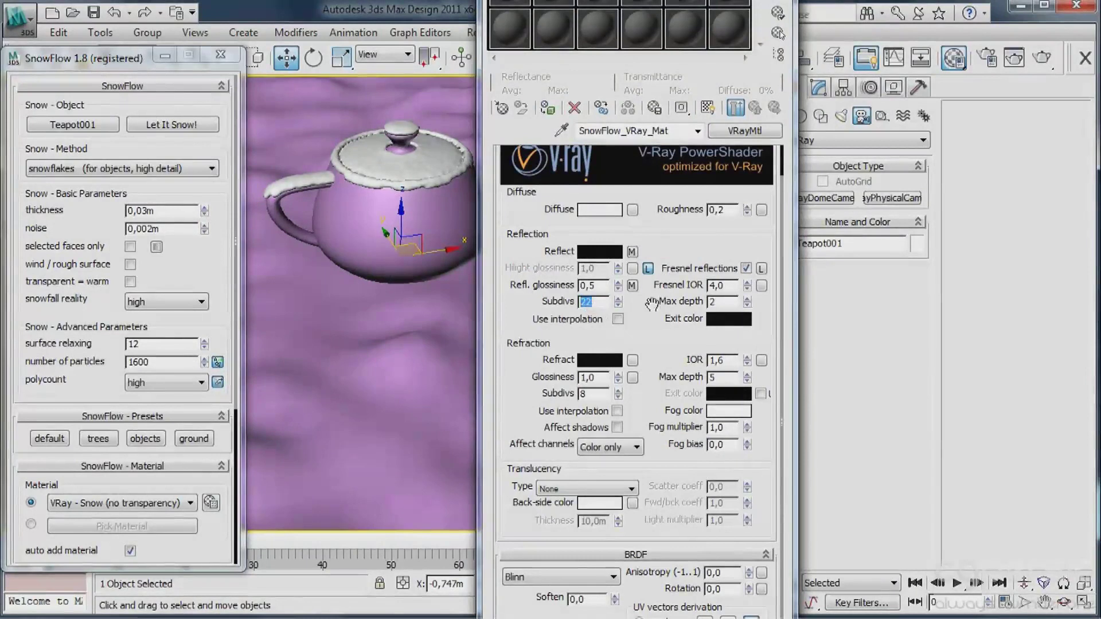
text(8)
click(517, 301)
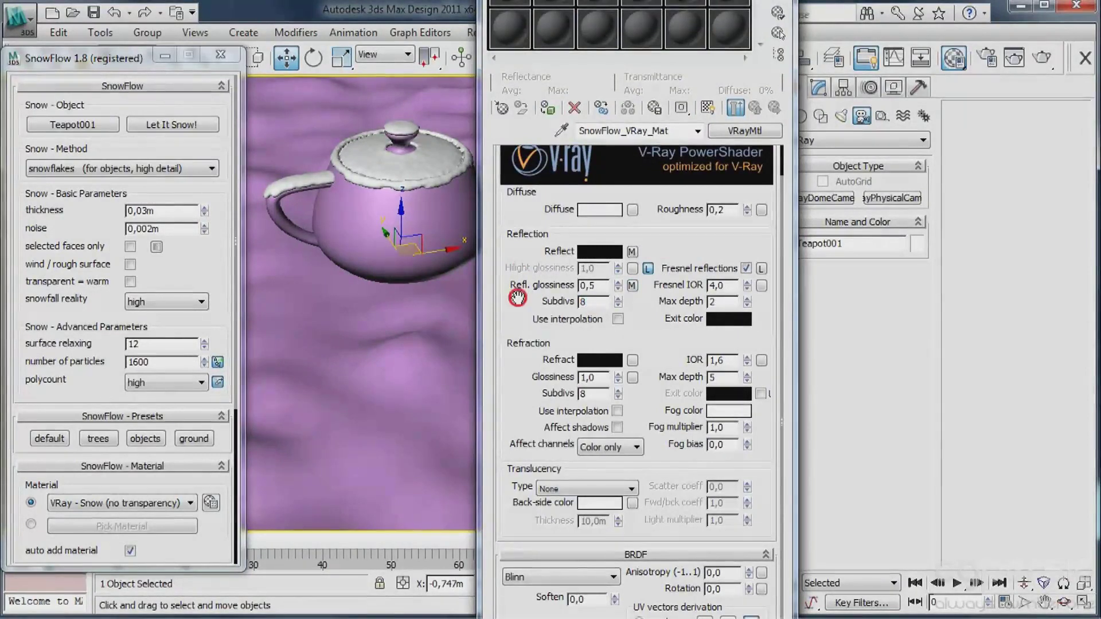
drag(512, 311, 514, 215)
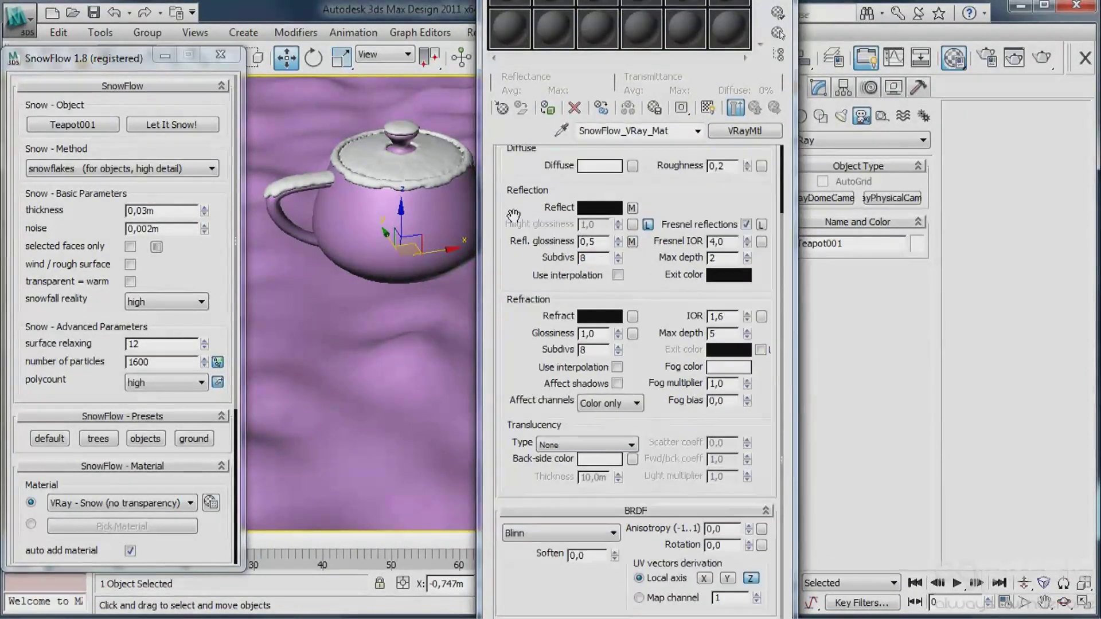
click(514, 214)
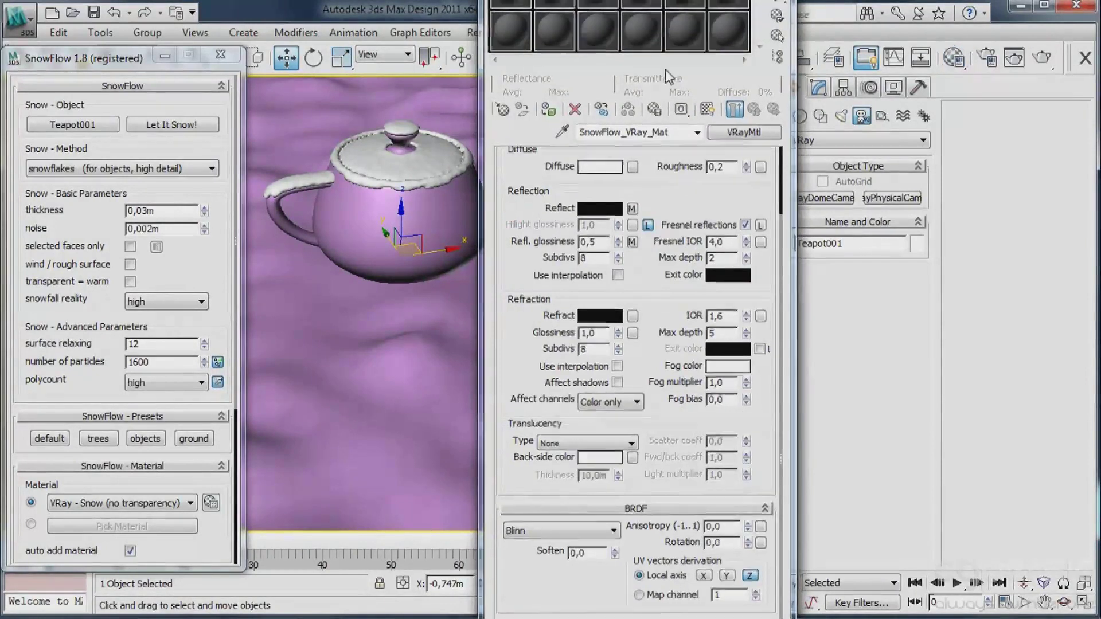
key(m)
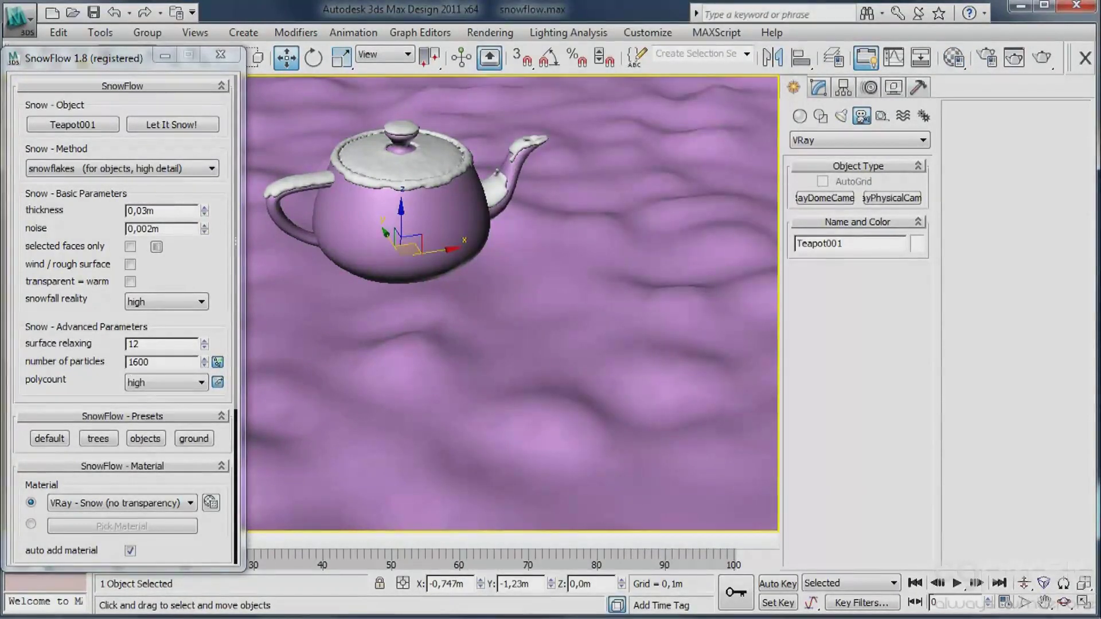
- Pick the ground plane as the SnowFlow snow object in place of the teapot
drag(69, 357, 65, 284)
click(394, 416)
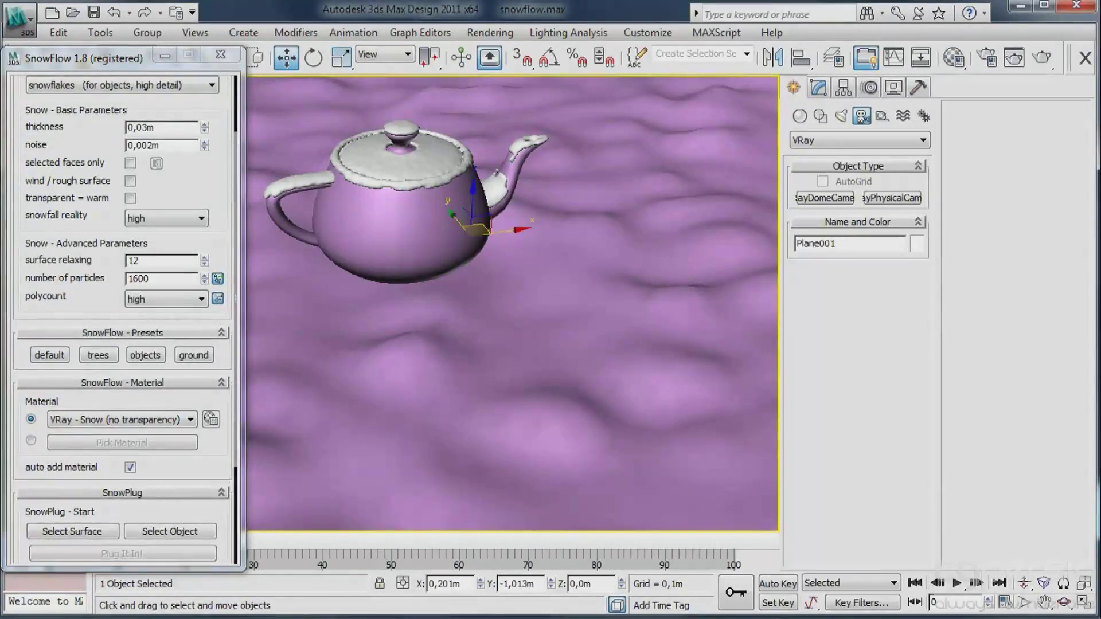
drag(33, 241, 46, 302)
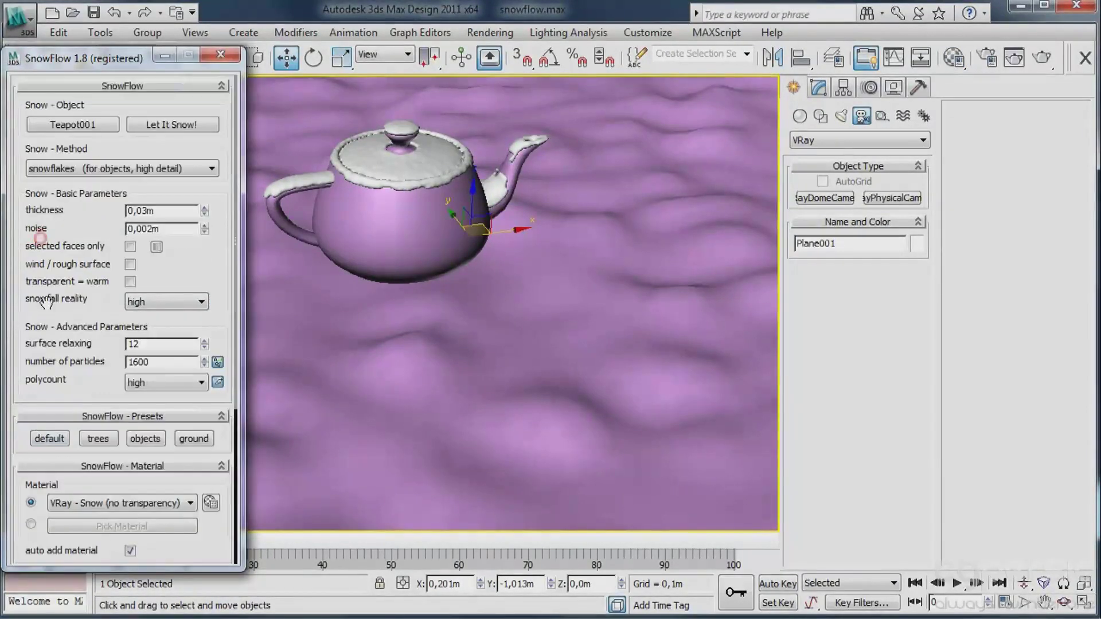
click(49, 125)
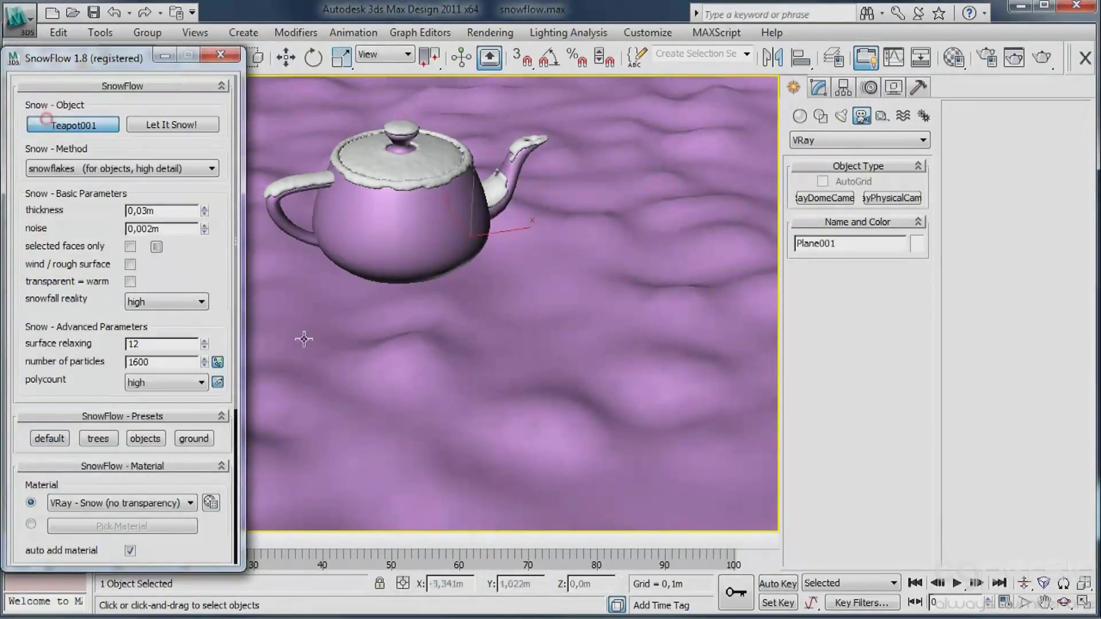
click(413, 392)
click(843, 243)
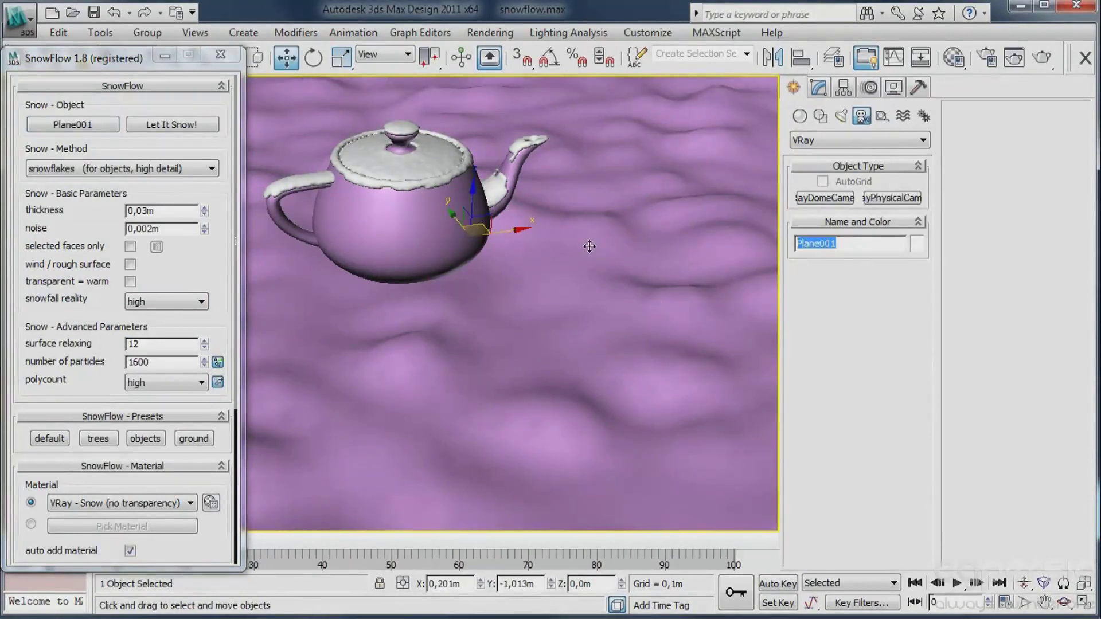
- Rename the plane as ground
text(ground)
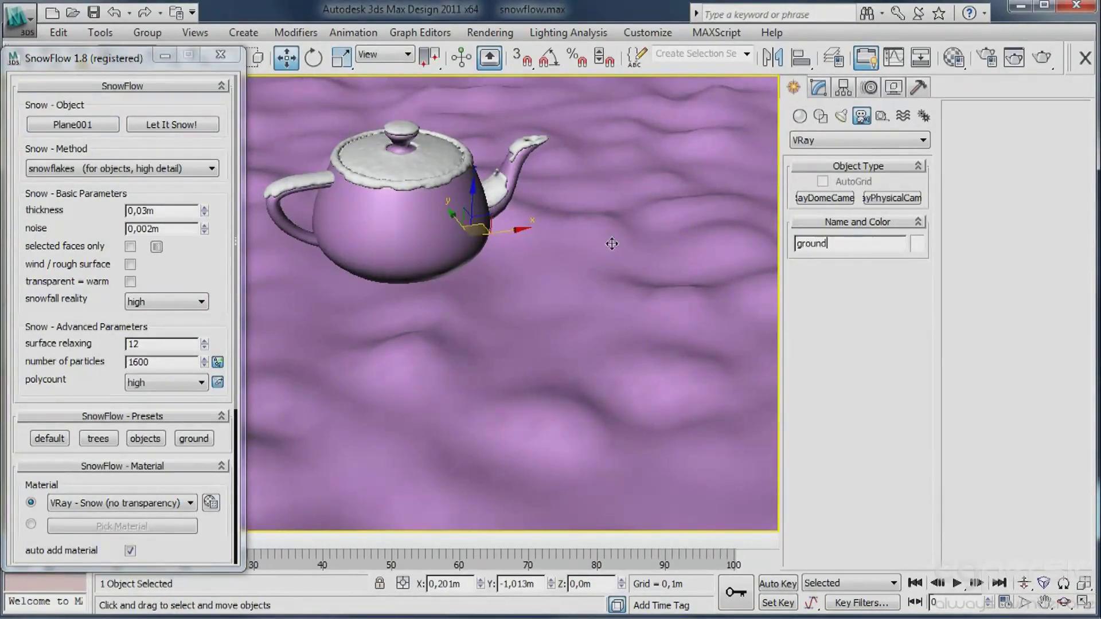
click(19, 264)
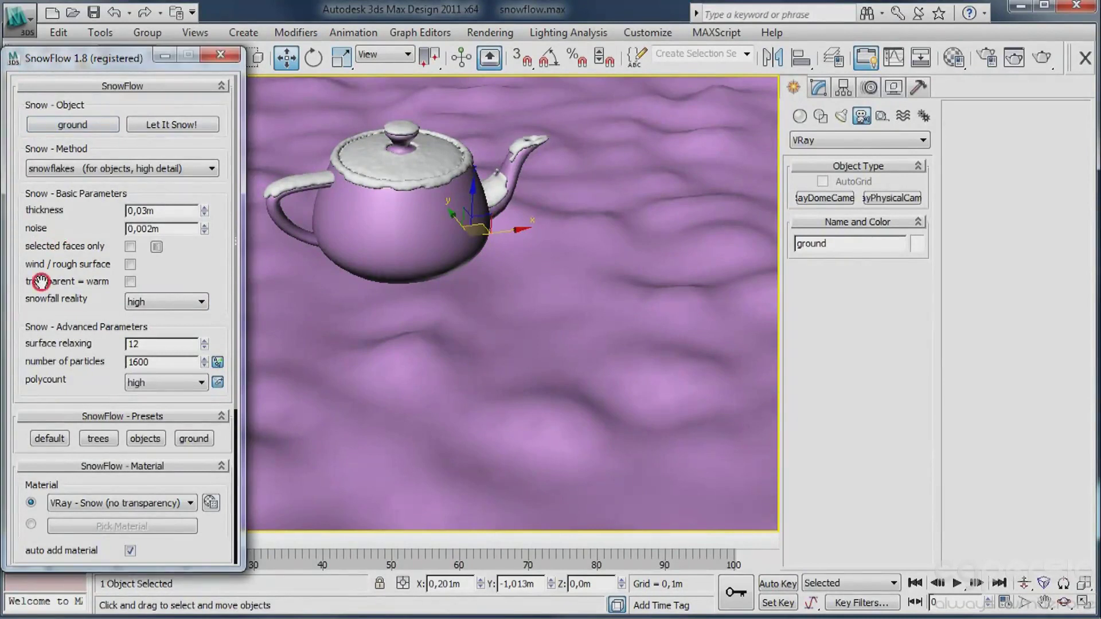
- Set the snow method to extrusion (for surfaces, no backfaces) and apply the ground preset, keeping the medium polycount
scroll(50, 278, down, 2)
click(53, 147)
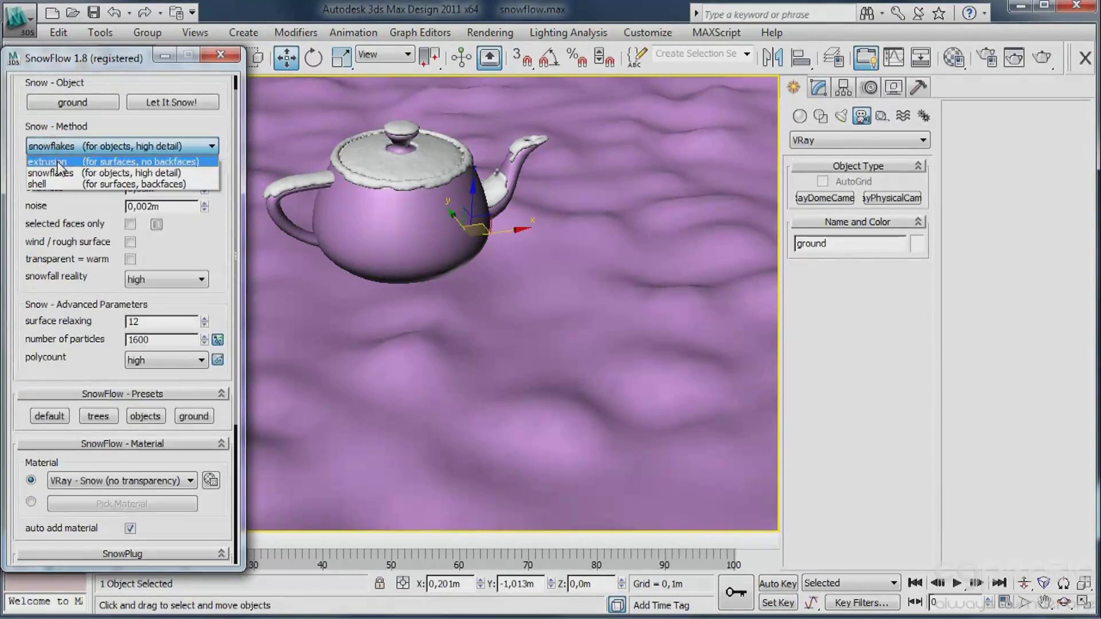
click(52, 152)
scroll(43, 283, down, 3)
scroll(41, 283, up, 3)
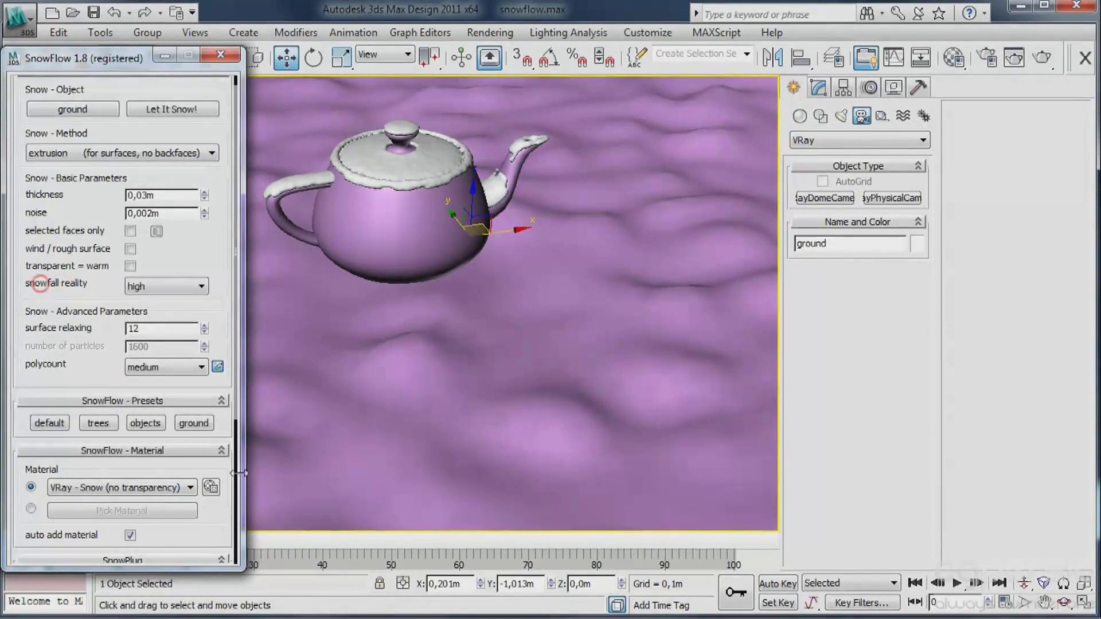
click(194, 423)
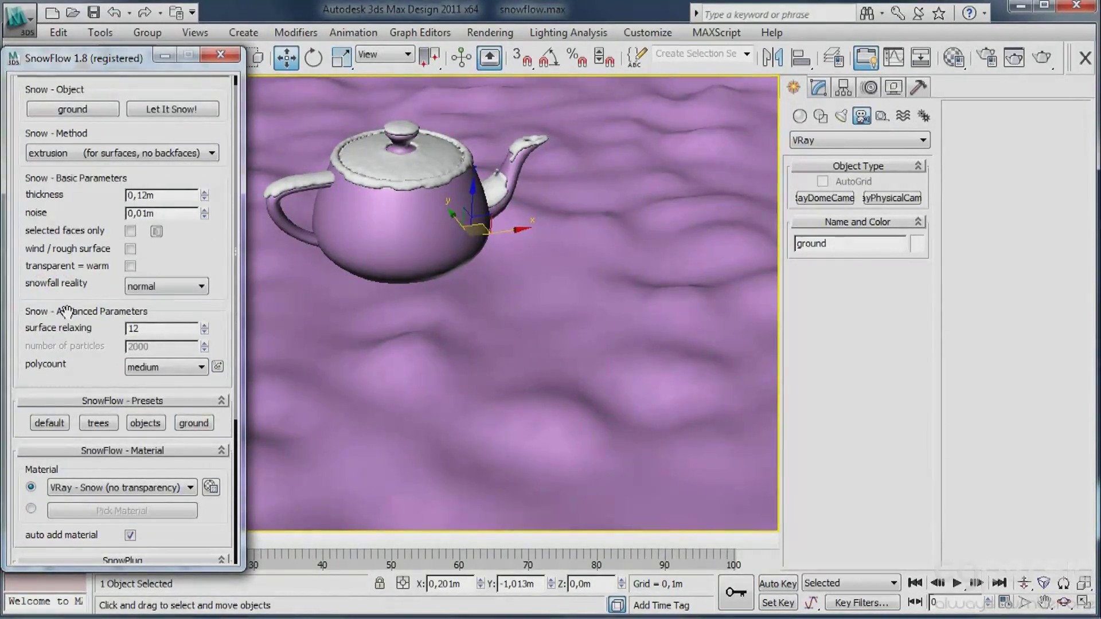
scroll(46, 235, down, 1)
scroll(46, 232, down, 5)
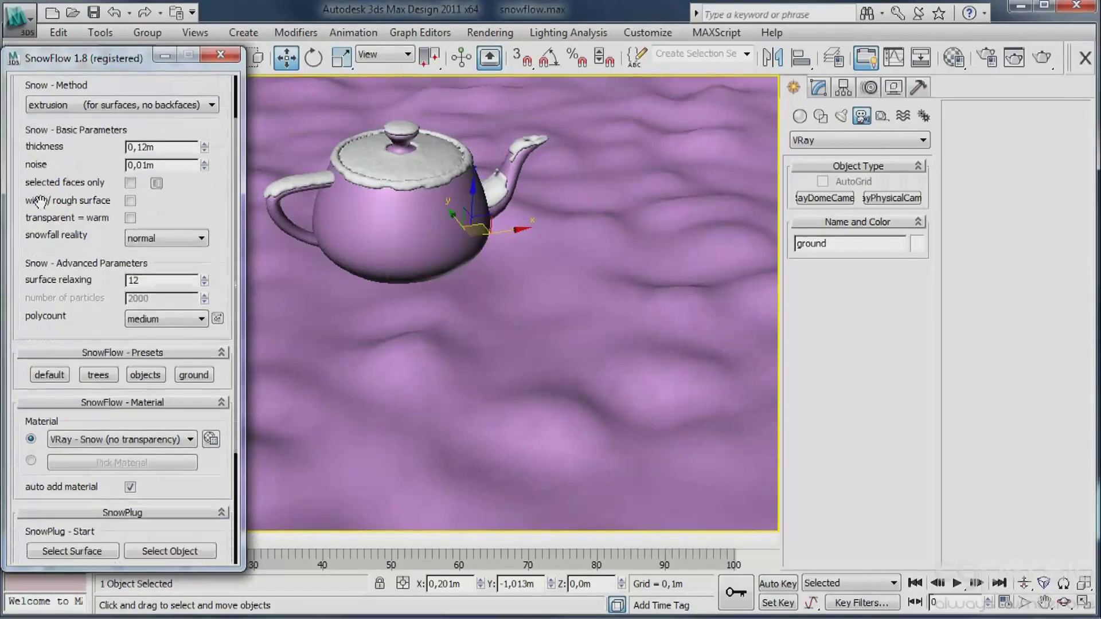
scroll(58, 236, down, 1)
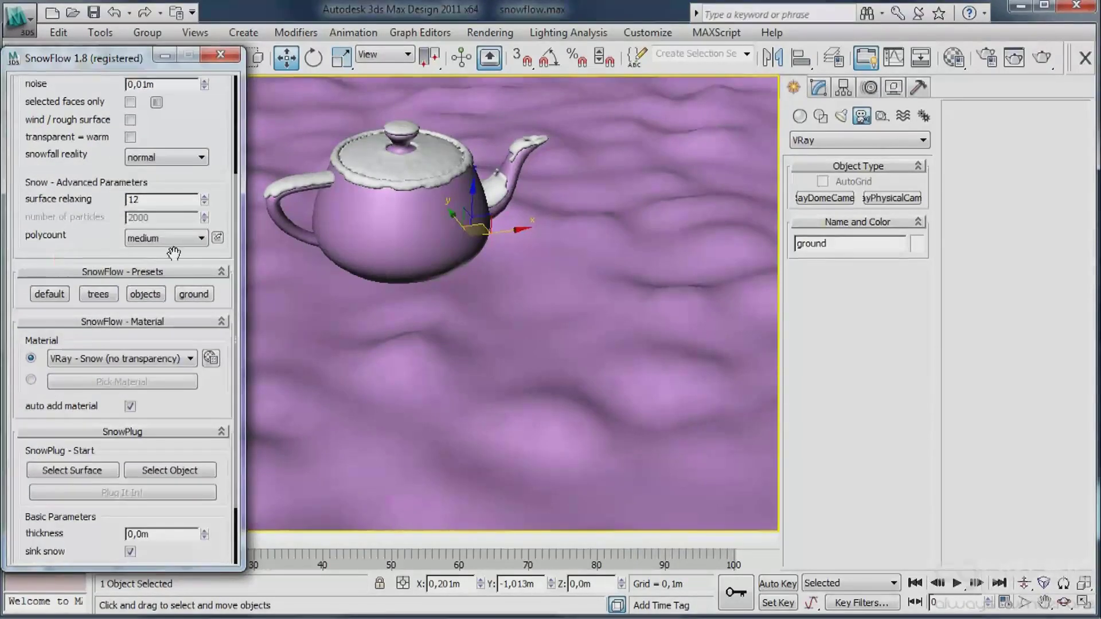
click(200, 238)
click(204, 241)
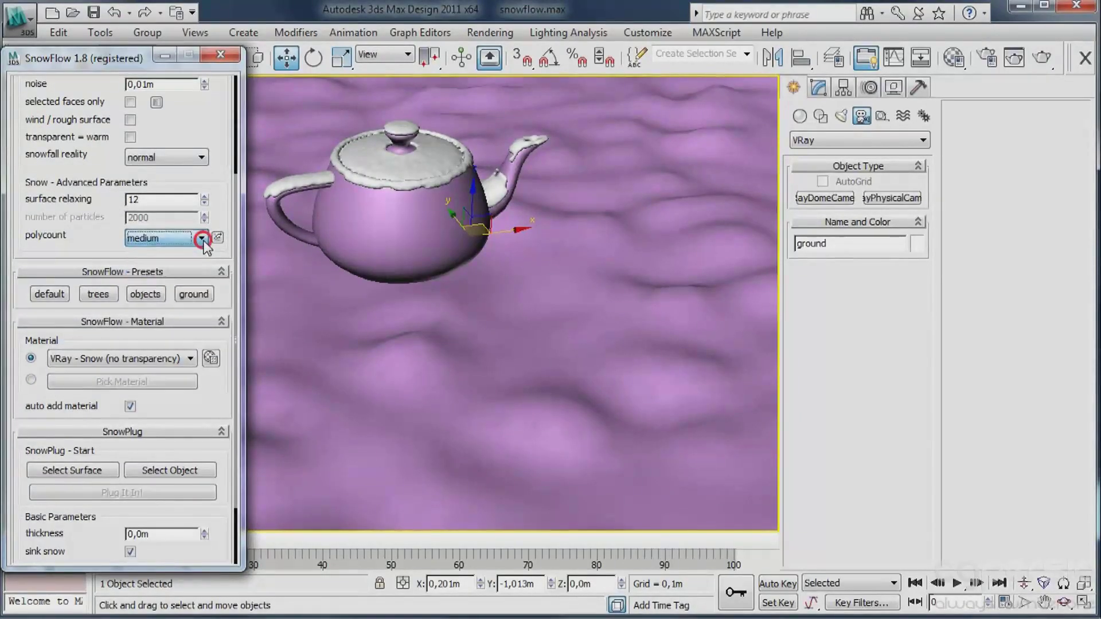
scroll(52, 210, up, 7)
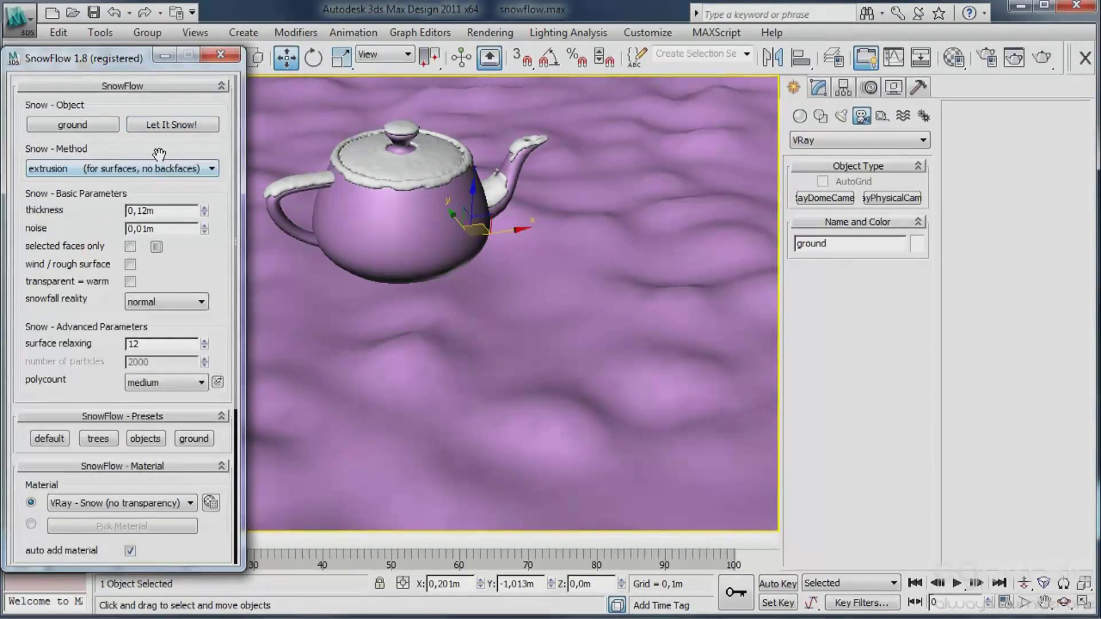
- Generate the snow on the ground, resolve the duplicate snow material name, and close the progress window
click(170, 125)
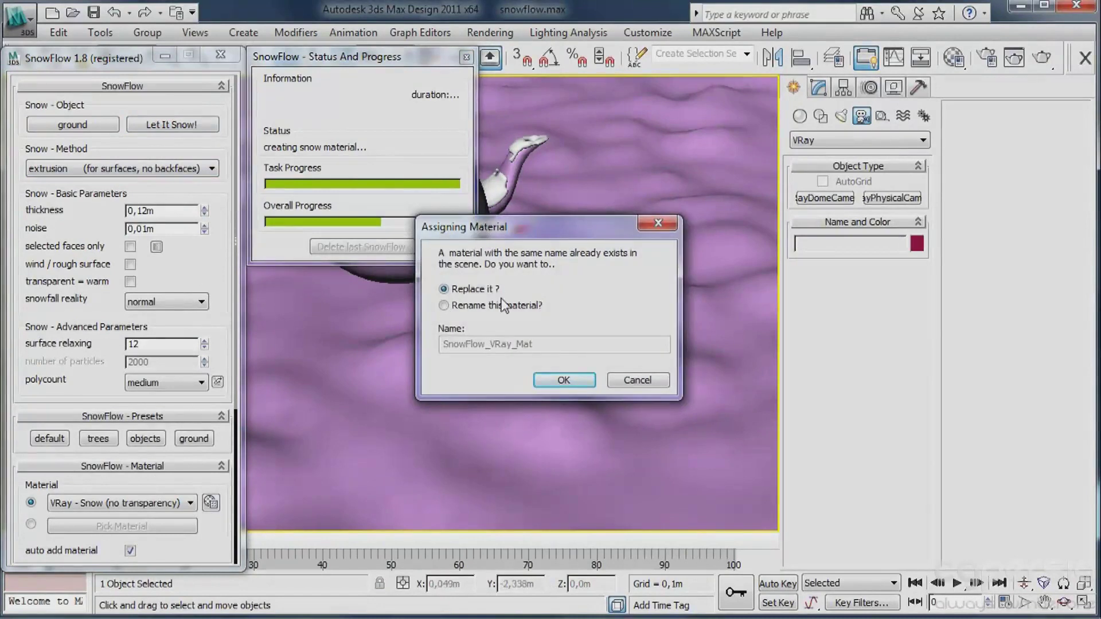
click(446, 305)
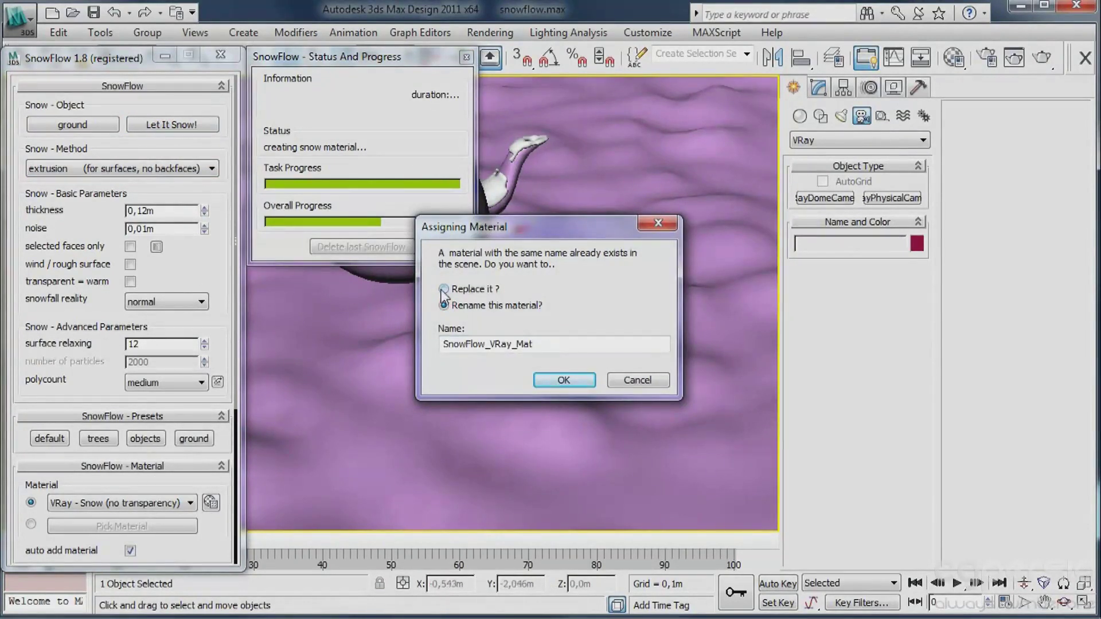
click(560, 342)
click(560, 380)
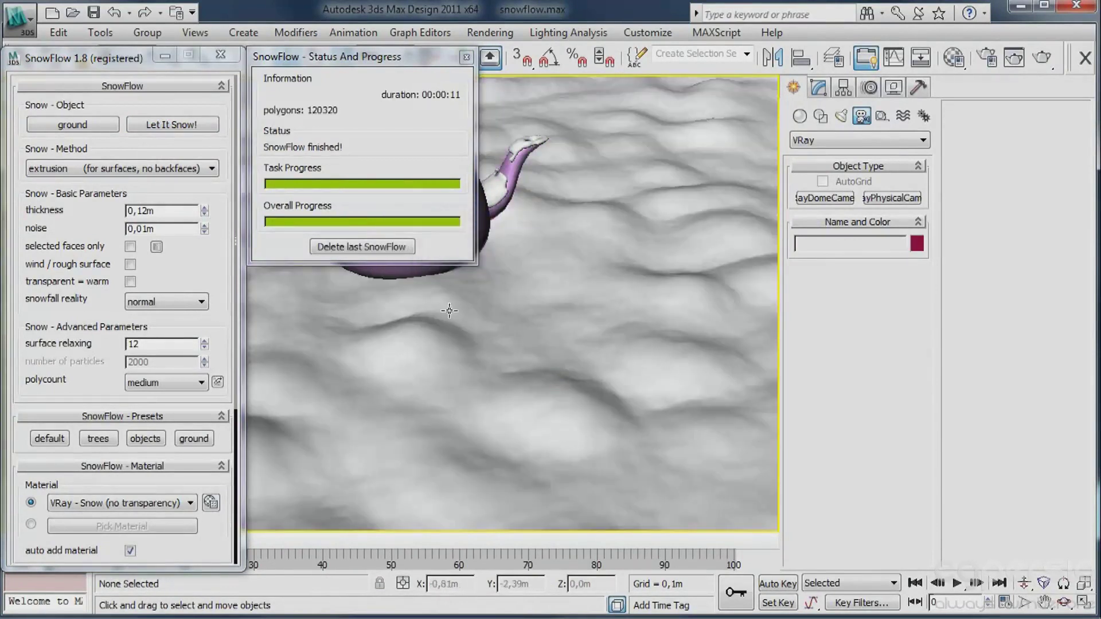
click(467, 56)
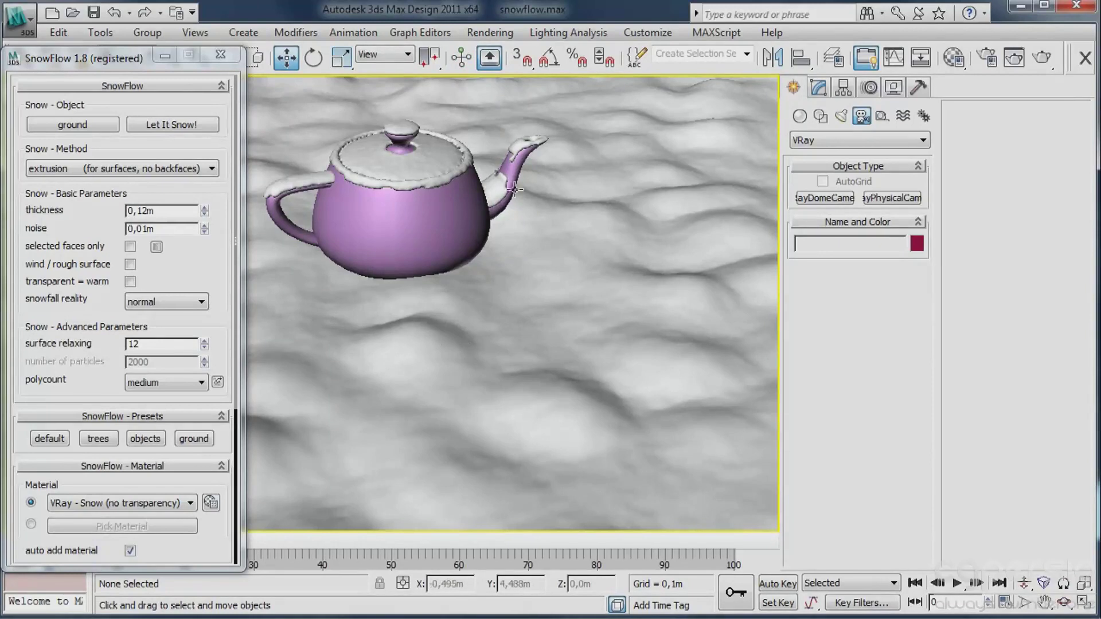
- Select the teapot together with its snow and tilt both by about 8° around the Y axis
click(403, 238)
ctrl+click(415, 140)
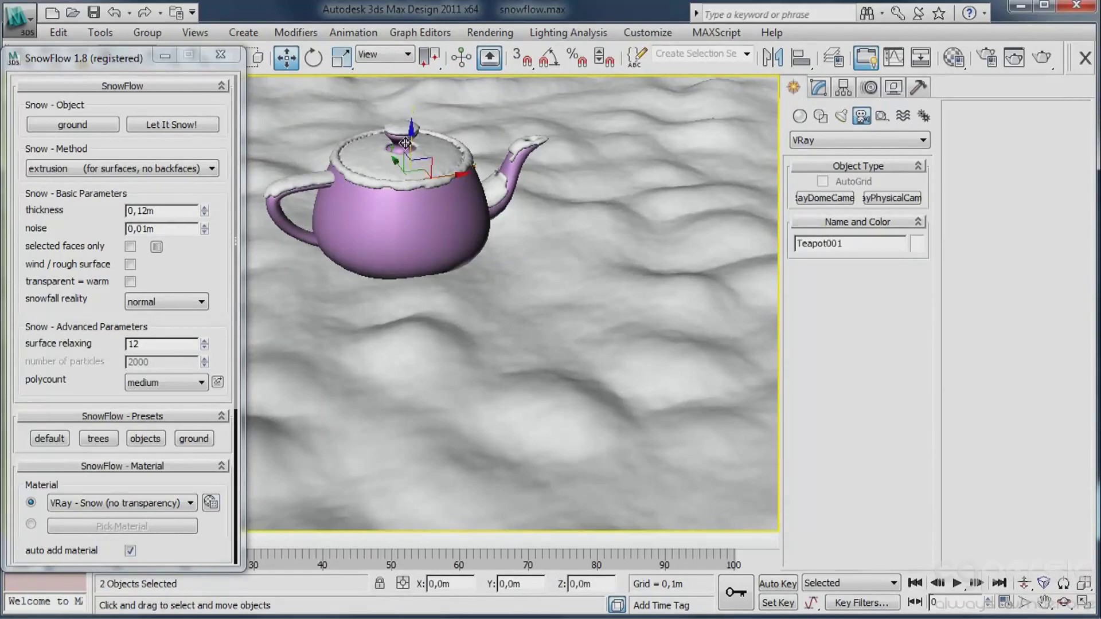
drag(415, 141, 378, 165)
key(e)
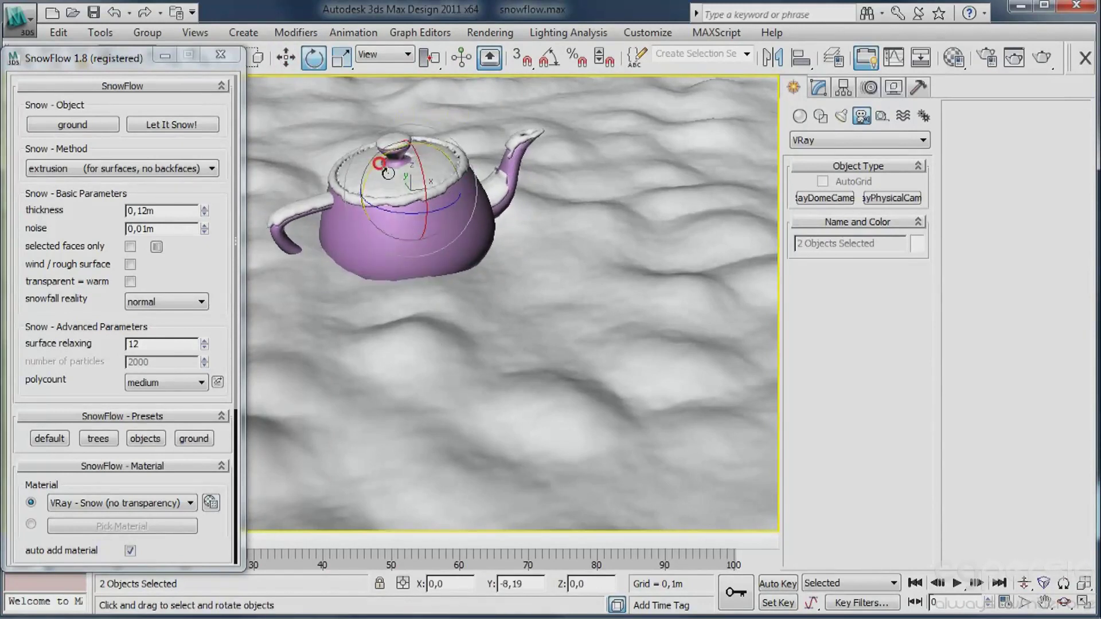
- Pick the ground snow as the SnowPlug surface and the teapot as the SnowPlug object
drag(110, 381, 87, 211)
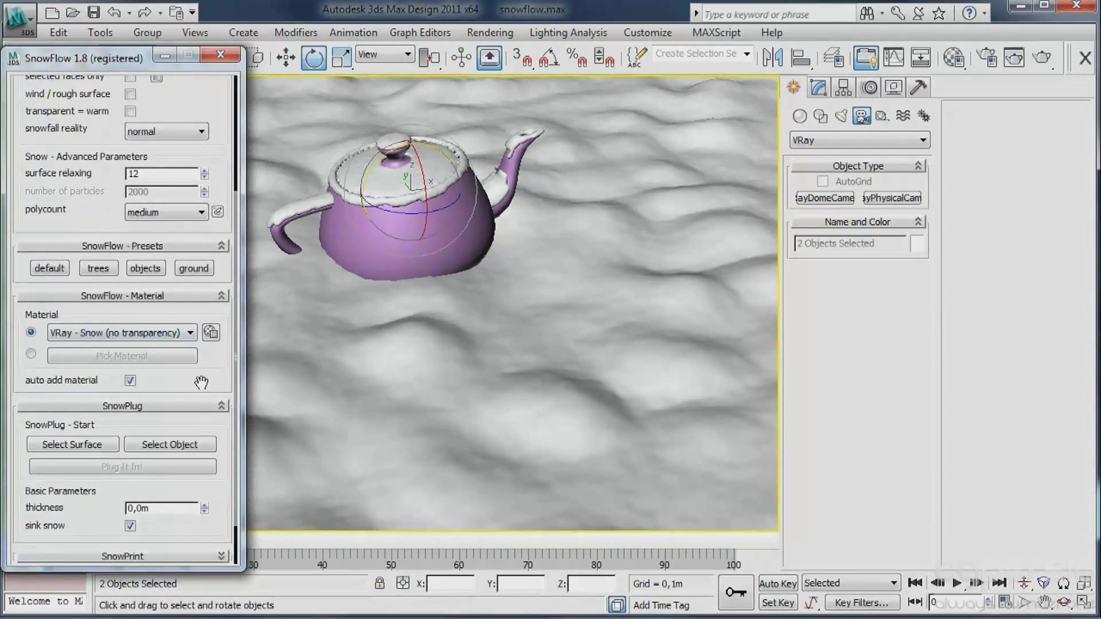
drag(201, 382, 201, 241)
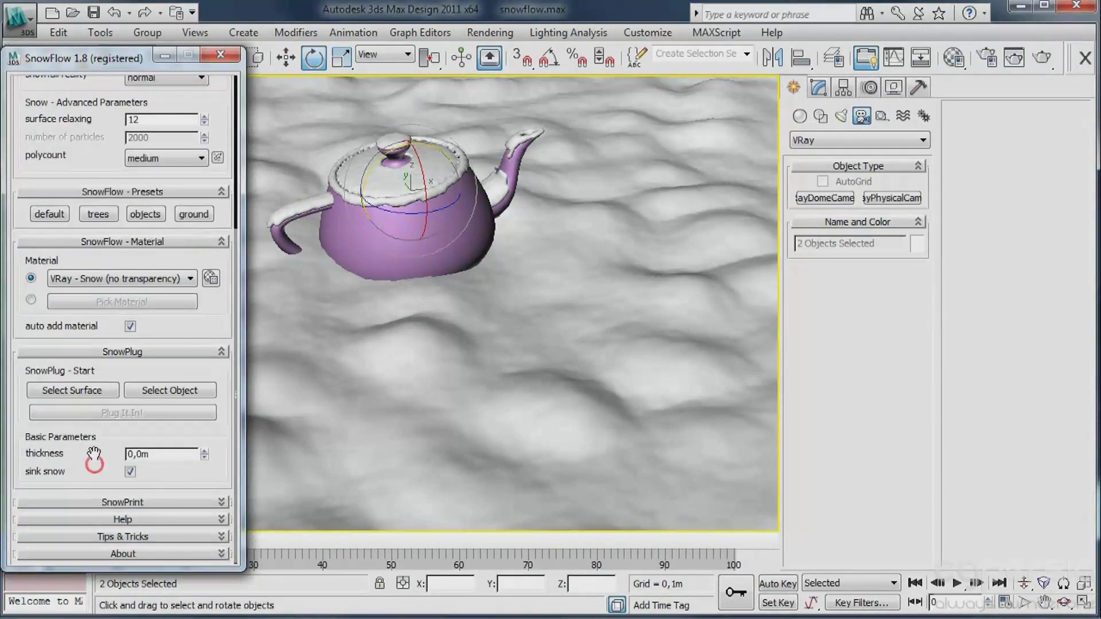
click(78, 391)
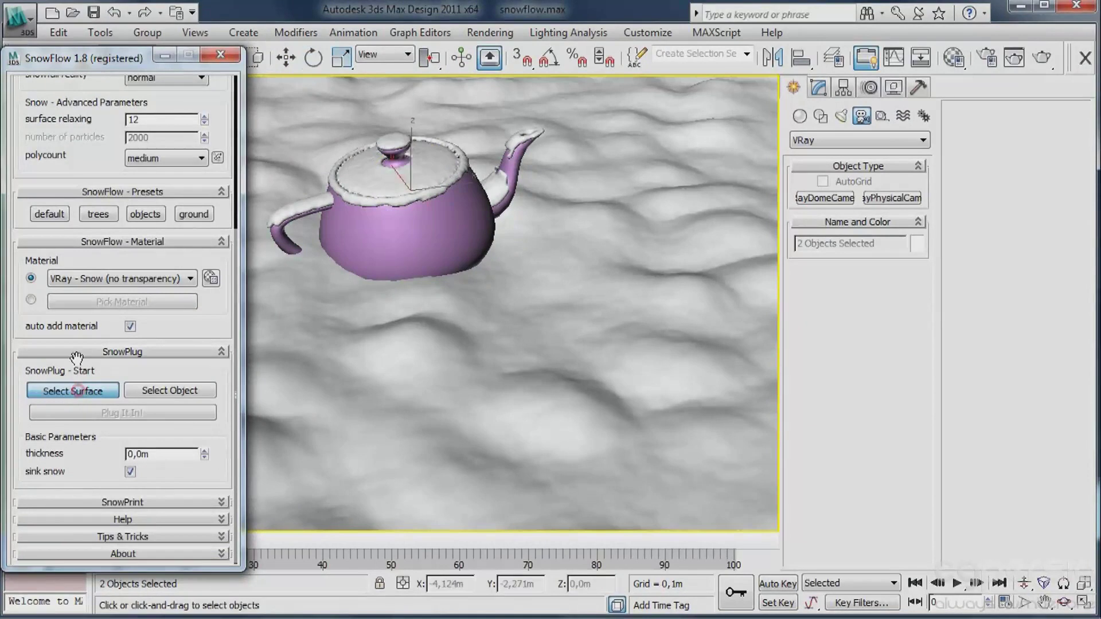
click(573, 388)
click(183, 394)
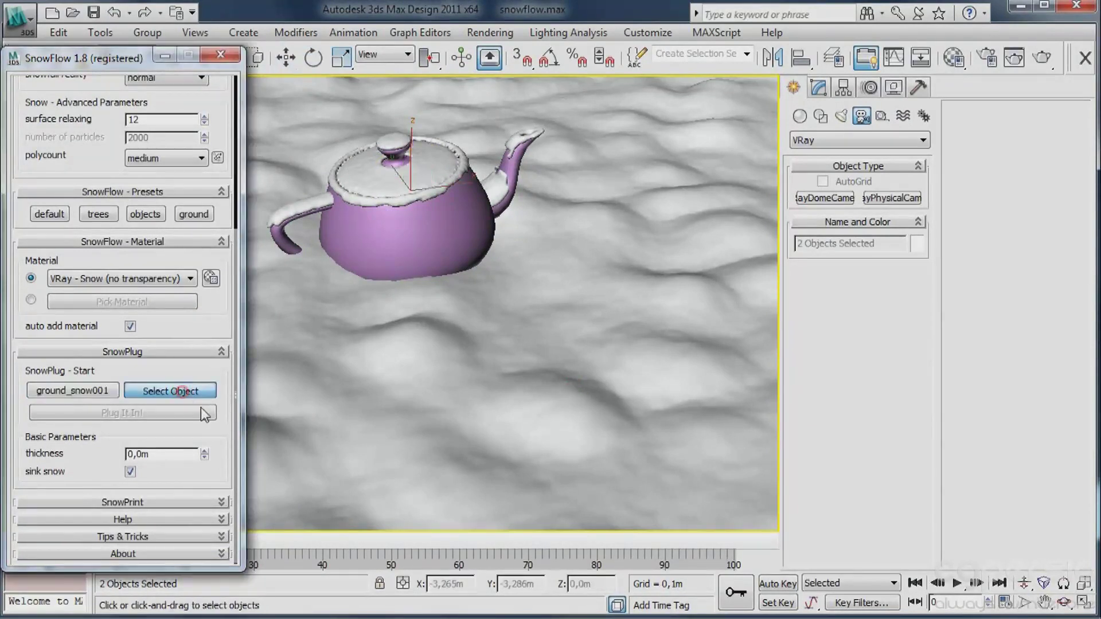
click(426, 254)
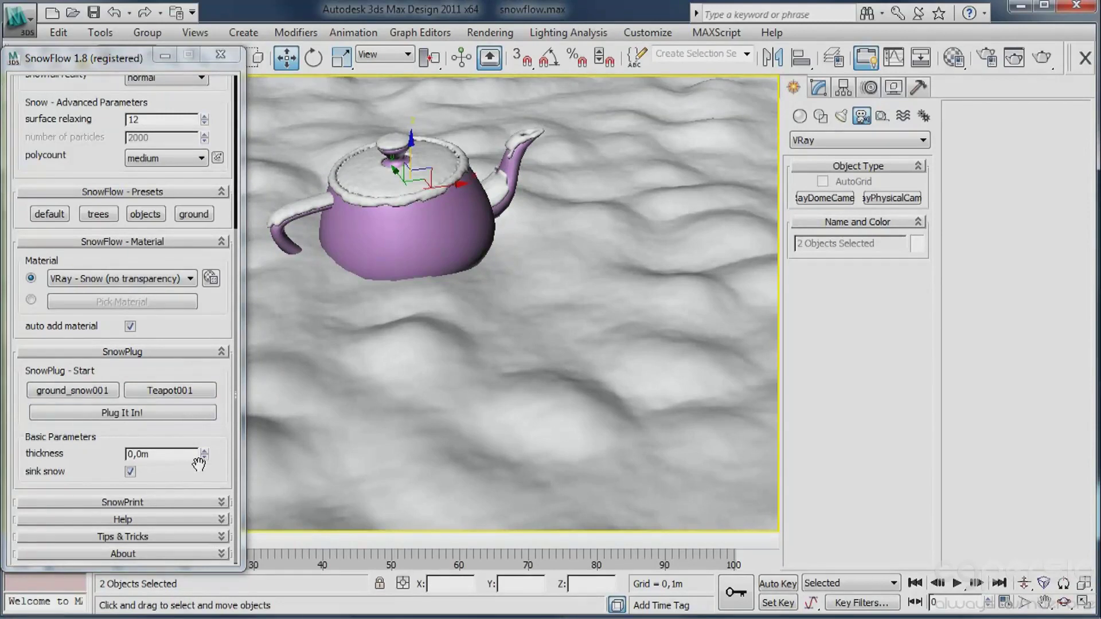
- Try to pile ground snow around the teapot with SnowPlug, using thickness 0,109m and sink snow off
drag(205, 454, 195, 361)
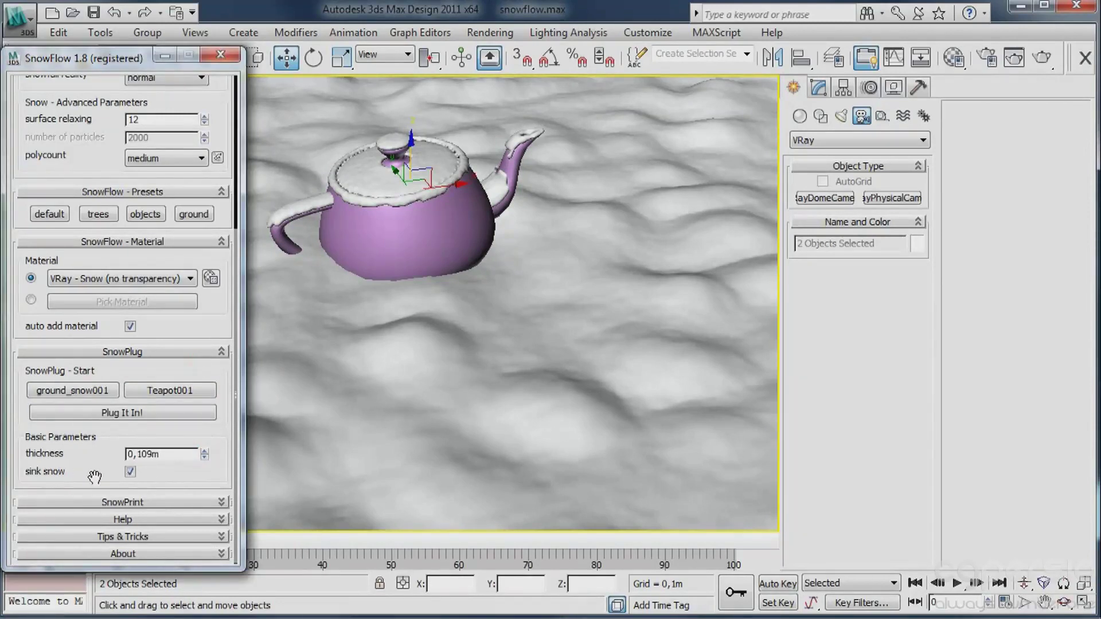
click(127, 472)
click(127, 472)
click(114, 414)
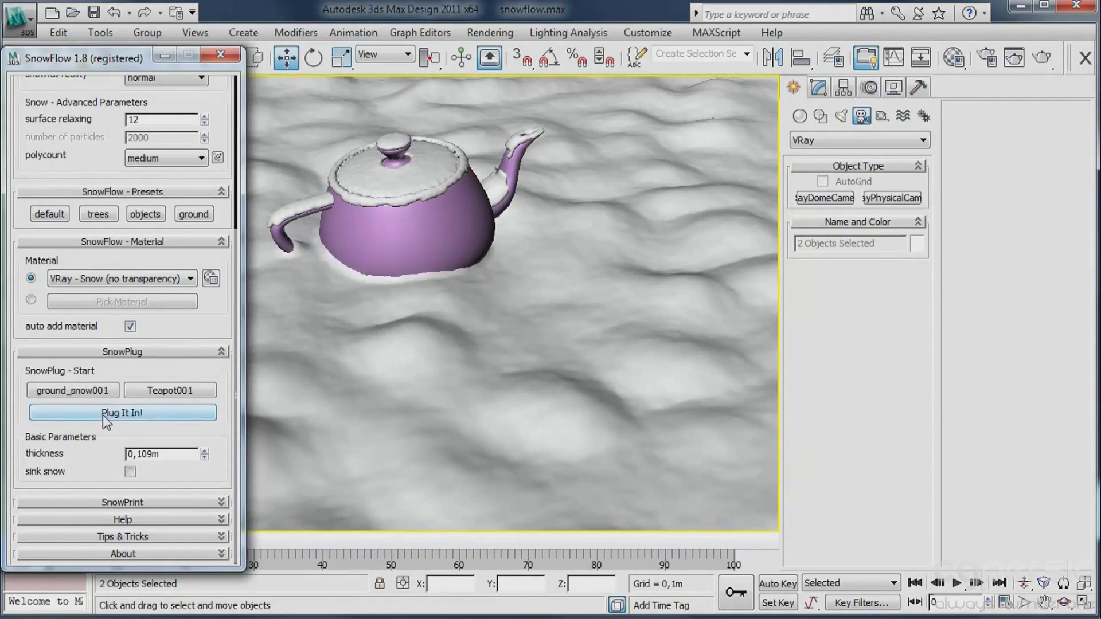
click(102, 415)
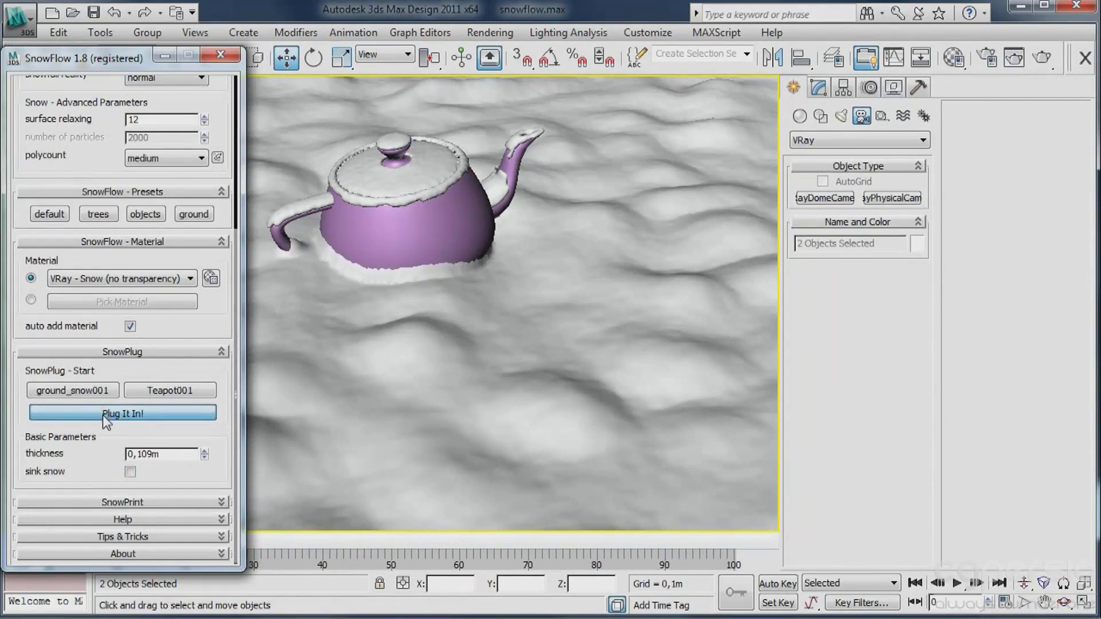
click(102, 415)
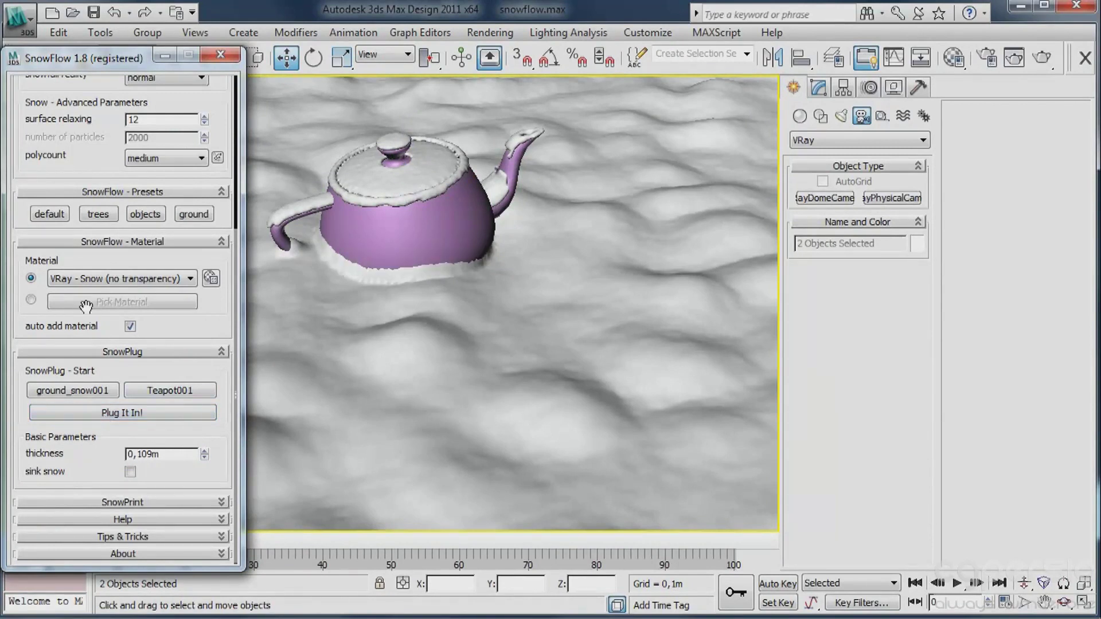
- Enable sink snow and plug the teapot into the ground snow with thickness 0,105m and again with 0,333m
drag(207, 466, 211, 460)
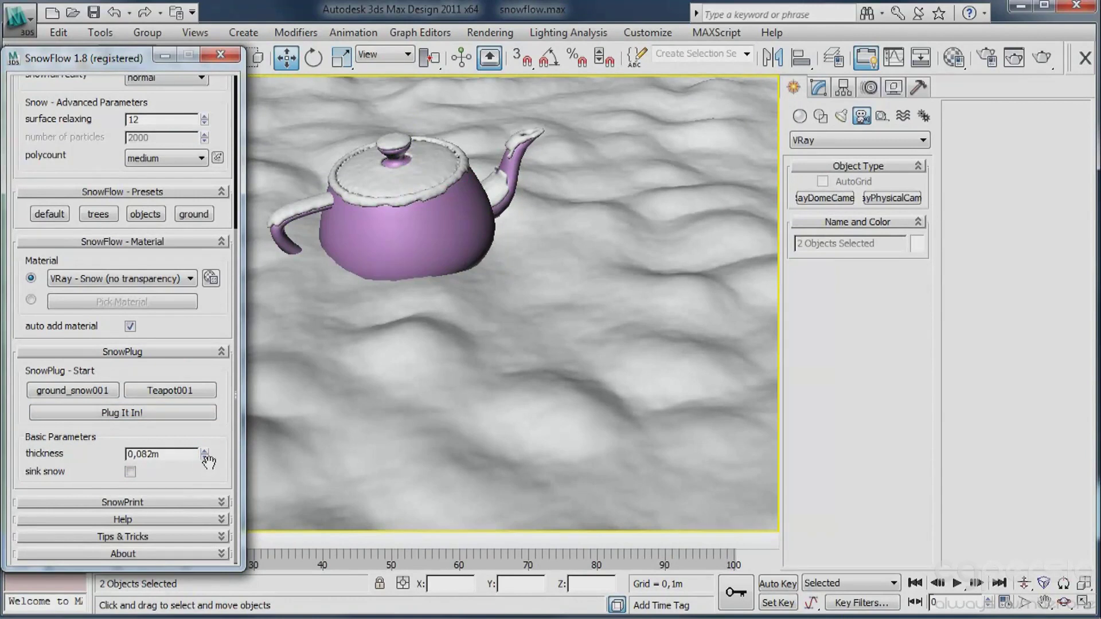
click(130, 472)
drag(205, 453, 205, 443)
click(125, 415)
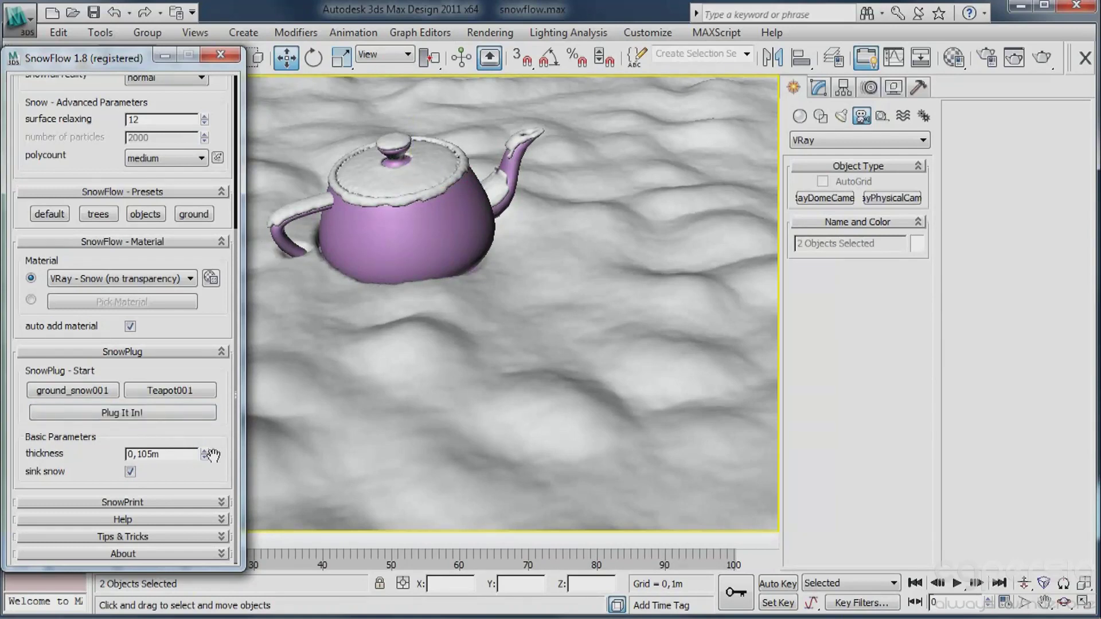
drag(205, 457, 196, 256)
click(100, 413)
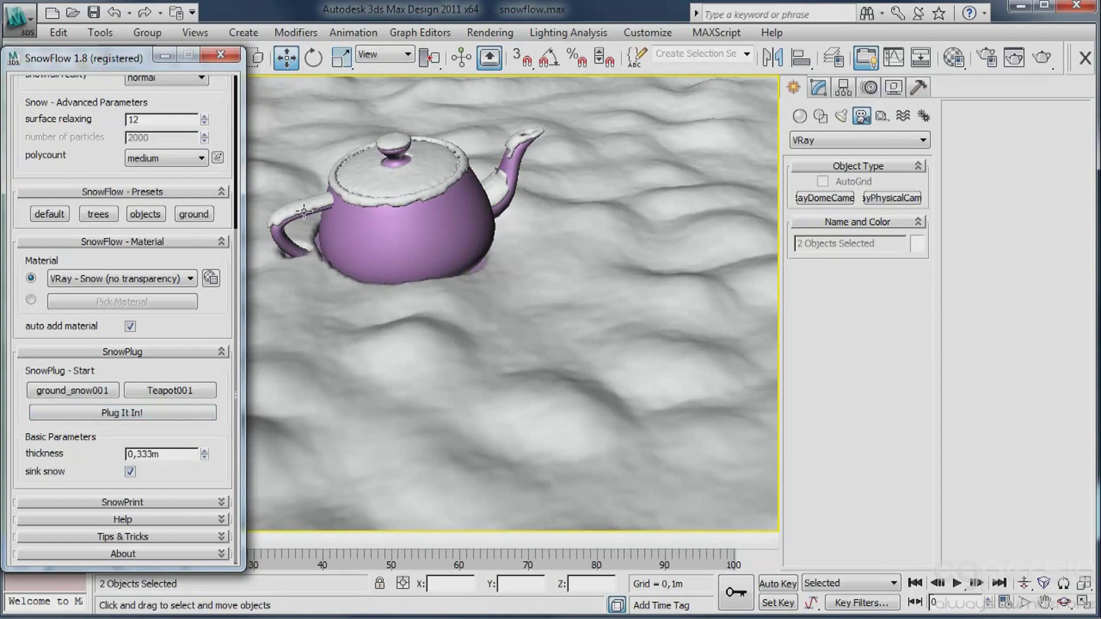
- Create a standard upright cylinder on the snow beside the teapot's spout
click(800, 116)
click(828, 140)
click(827, 141)
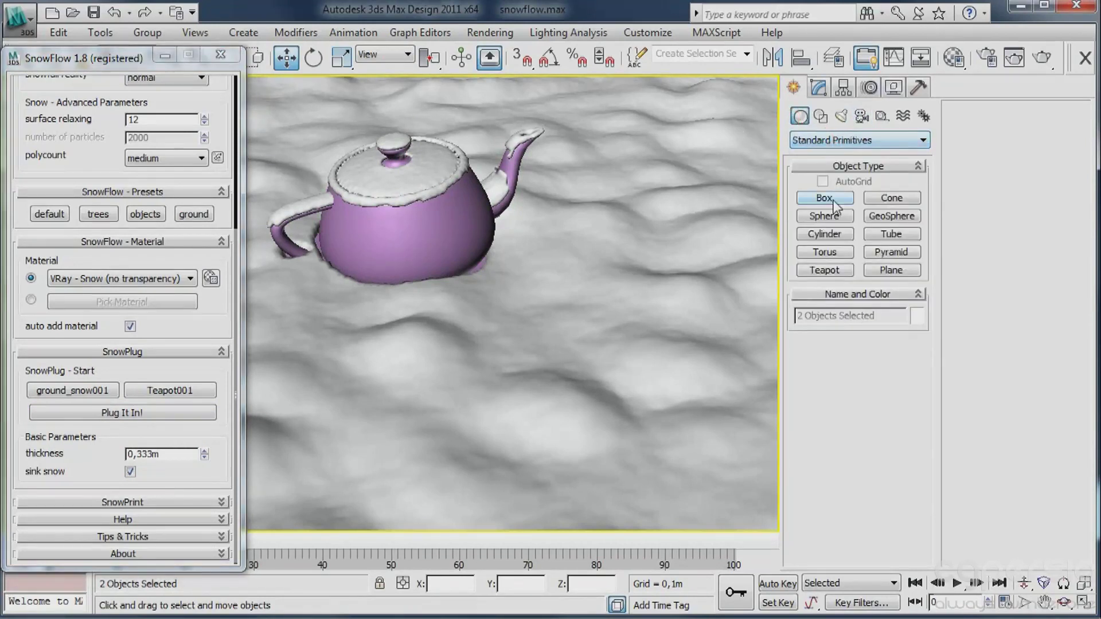
click(824, 234)
drag(597, 313, 619, 344)
click(630, 148)
right_click(671, 166)
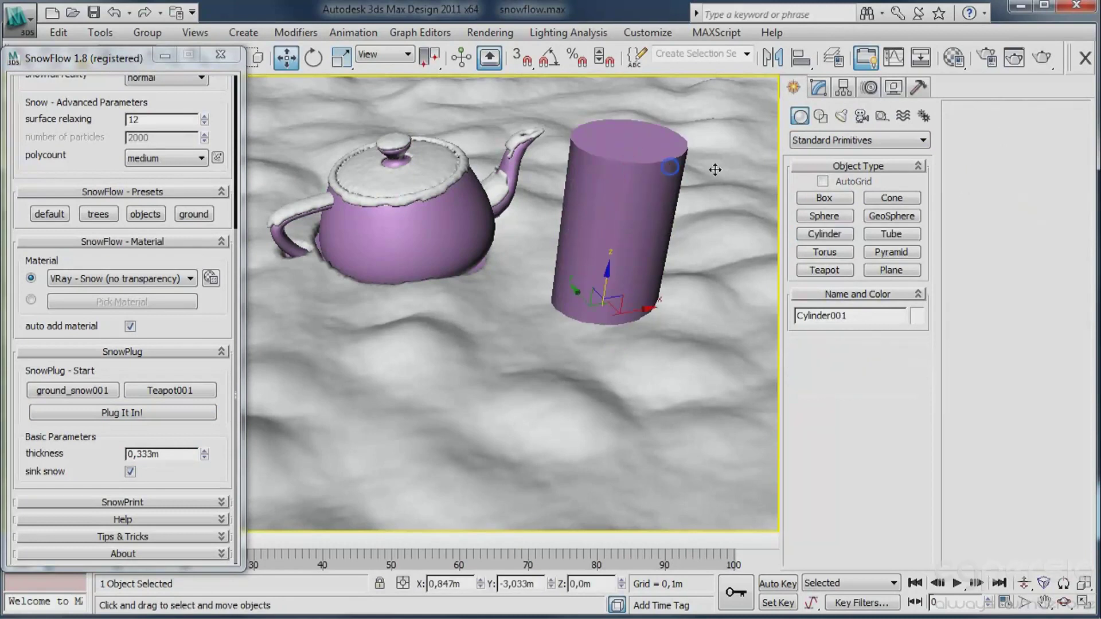
- Reduce the cylinder's radius to make it a slim post
click(829, 86)
drag(920, 335, 921, 392)
click(794, 87)
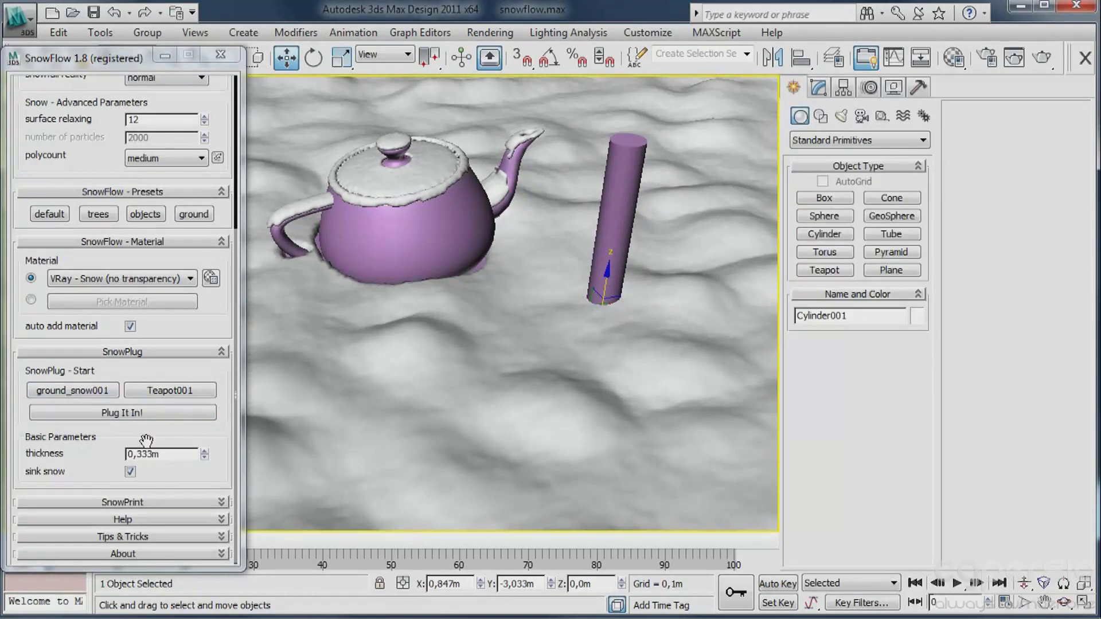
- Pick the cylinder as the SnowPlug object and plug it in with thickness 0,706m and sink snow off
click(172, 391)
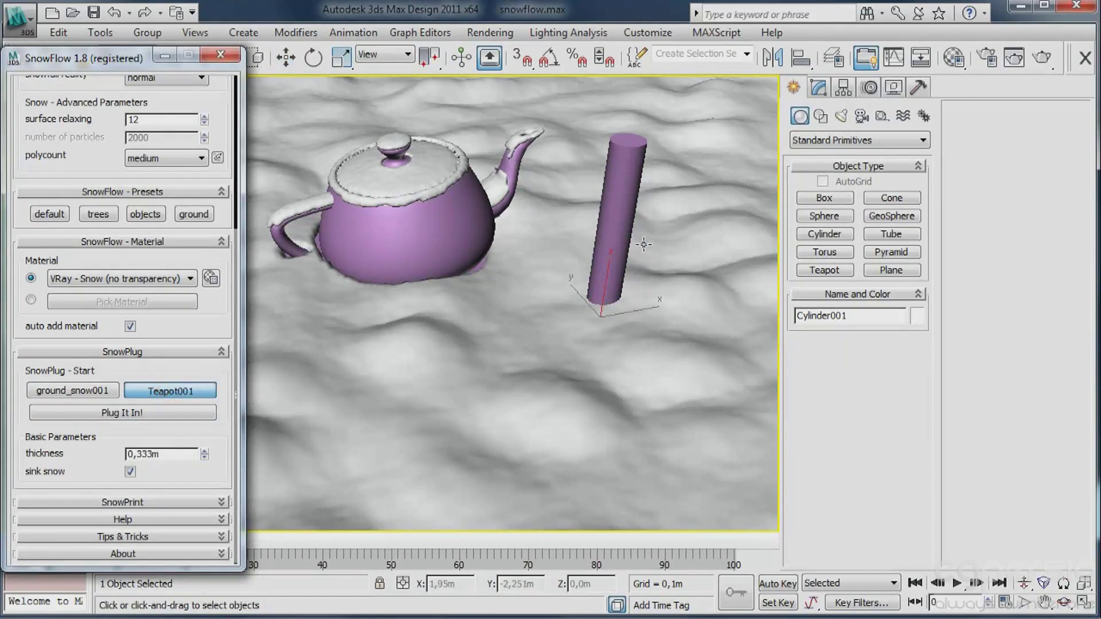
click(618, 215)
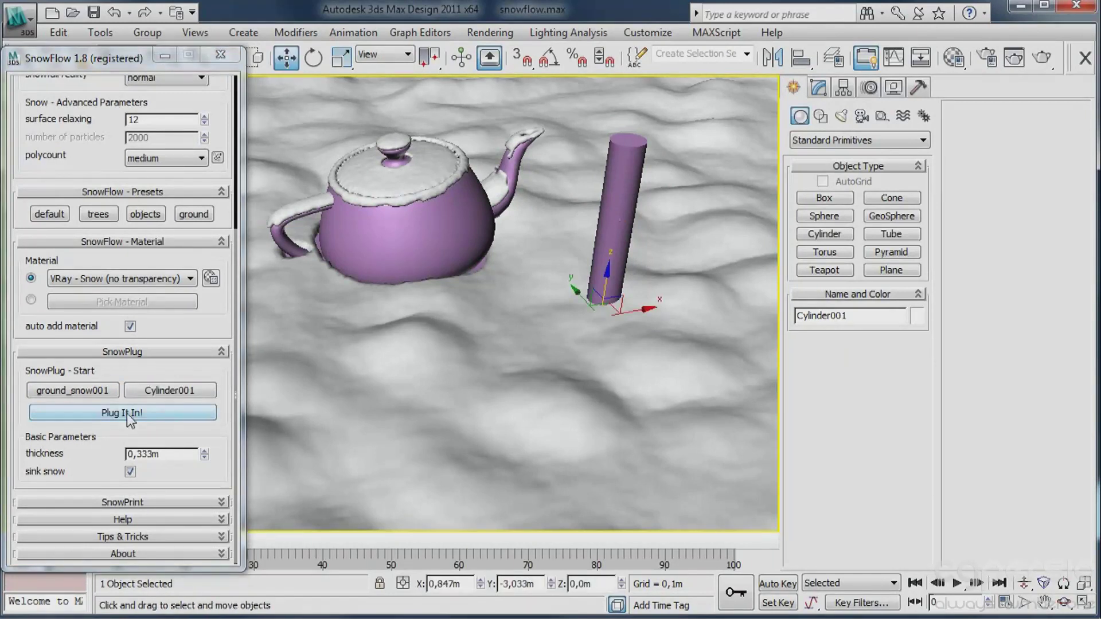
drag(204, 457, 164, 135)
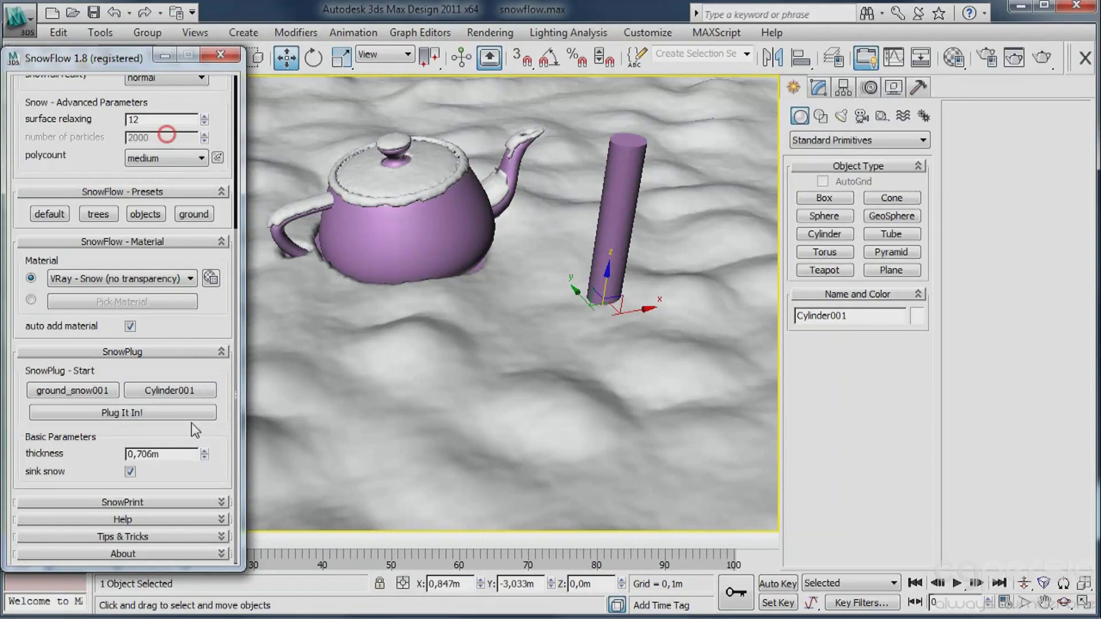
click(130, 471)
click(125, 414)
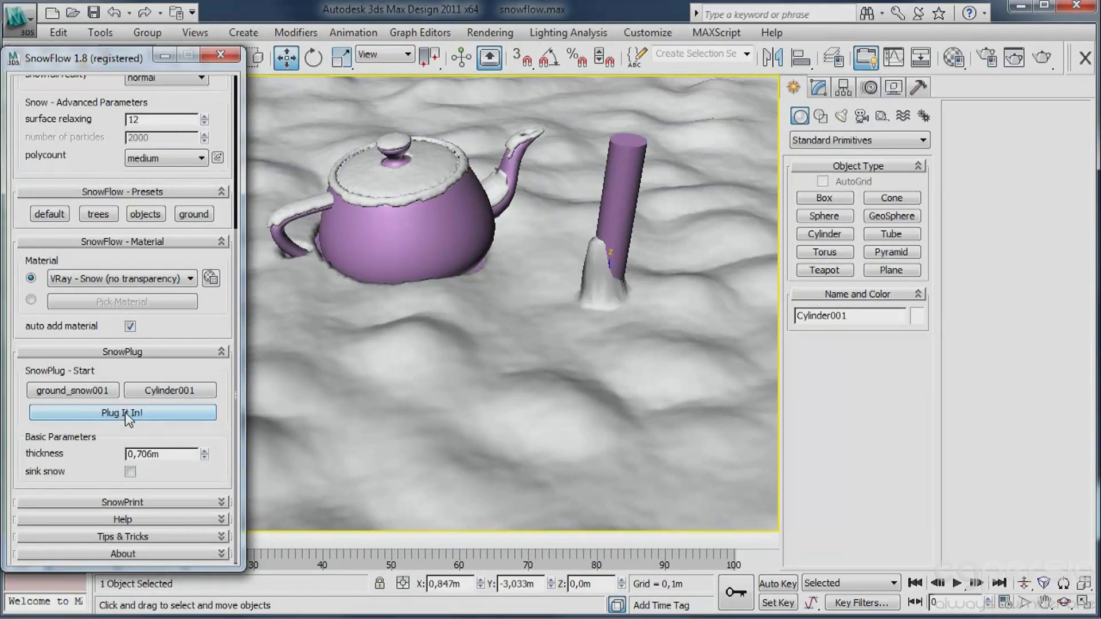
- Plug the cylinder into the ground snow with thickness 0,434m and close SnowFlow
drag(205, 457, 199, 533)
click(119, 413)
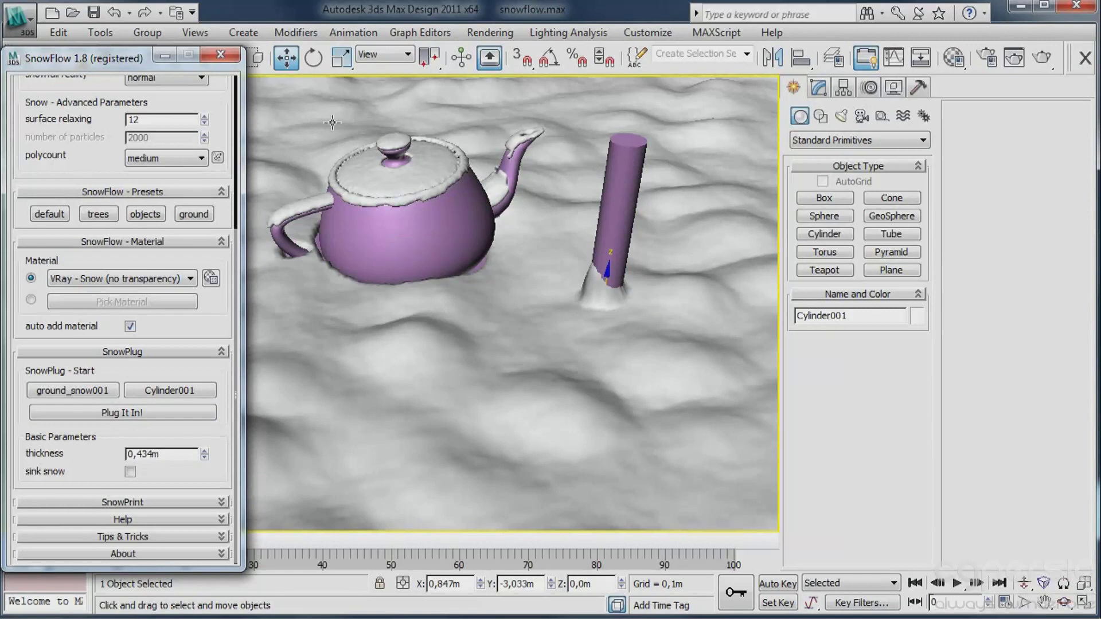
click(222, 56)
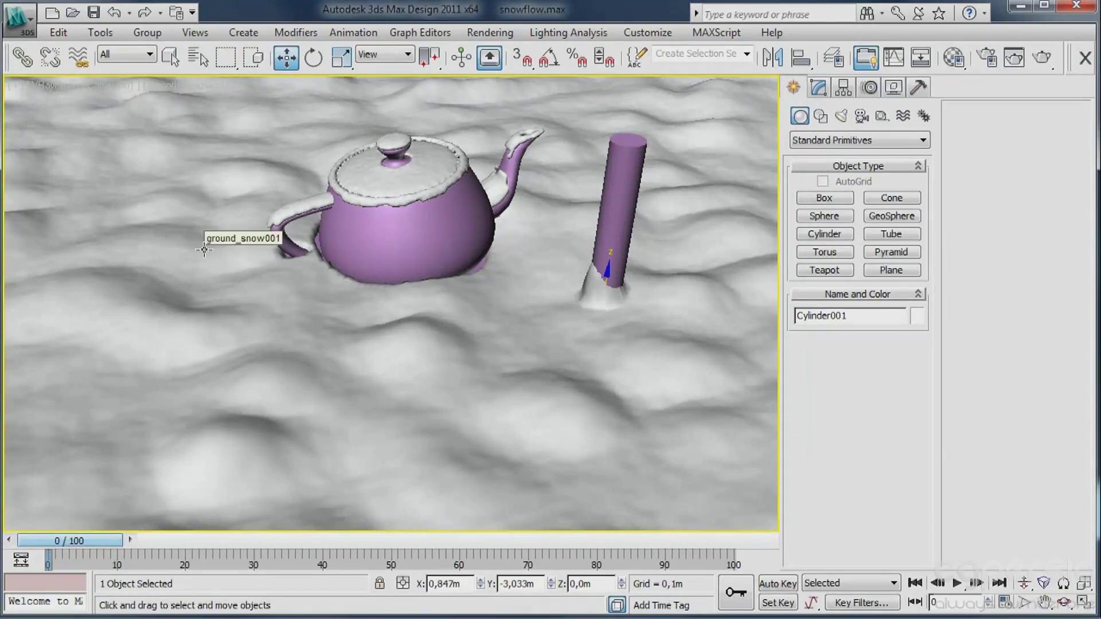
- Open Particle View, examine the Standard Flow and Preset Flow descriptions, and close it
key(6)
click(51, 324)
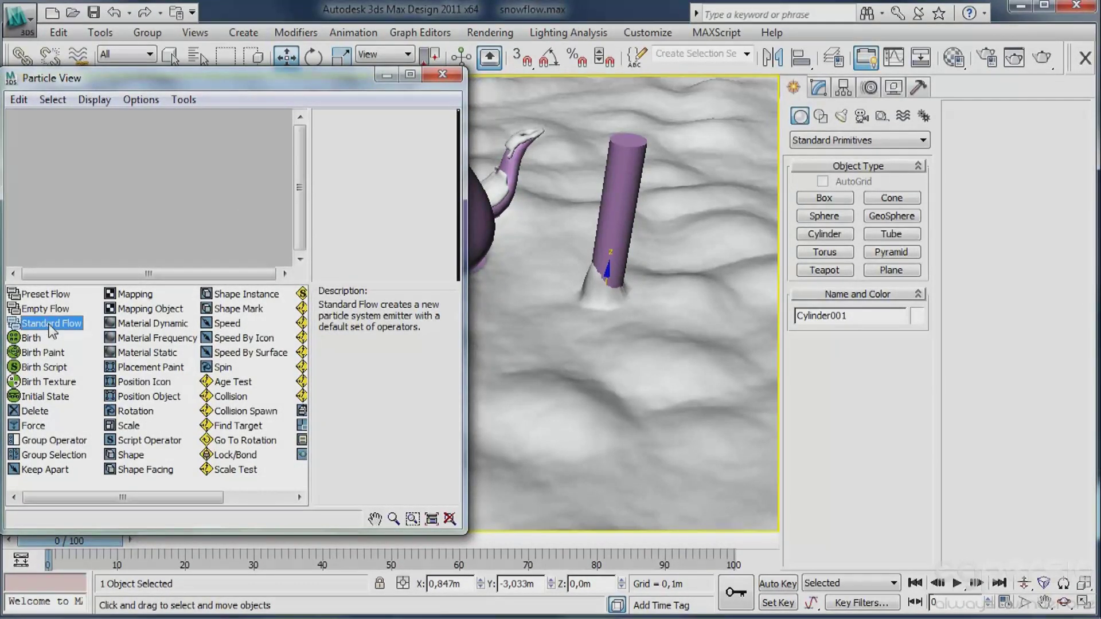
click(48, 295)
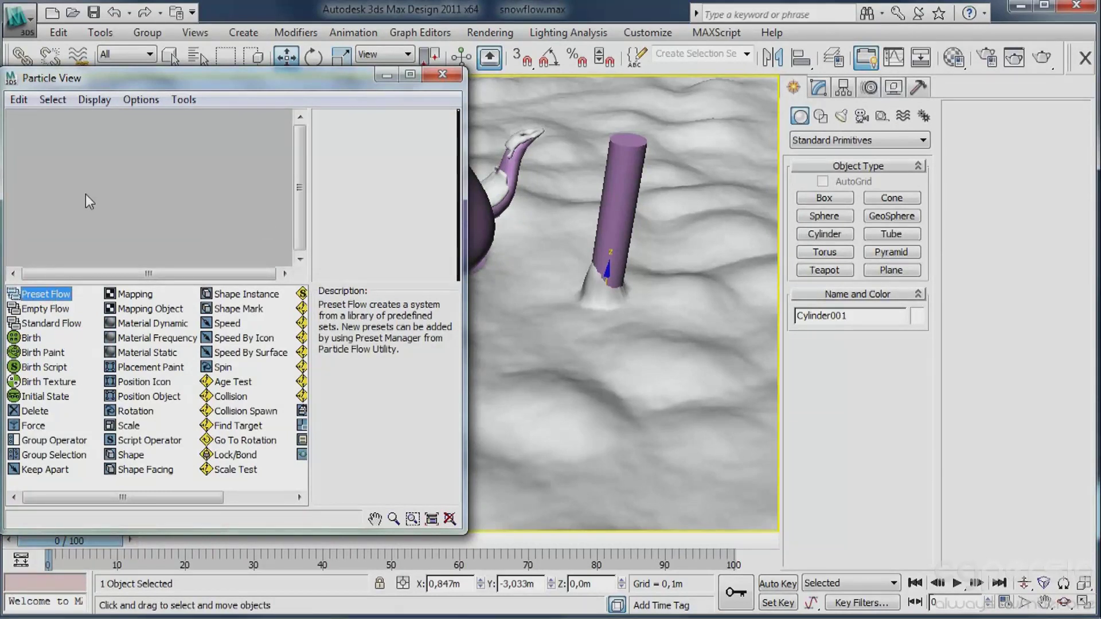
click(442, 75)
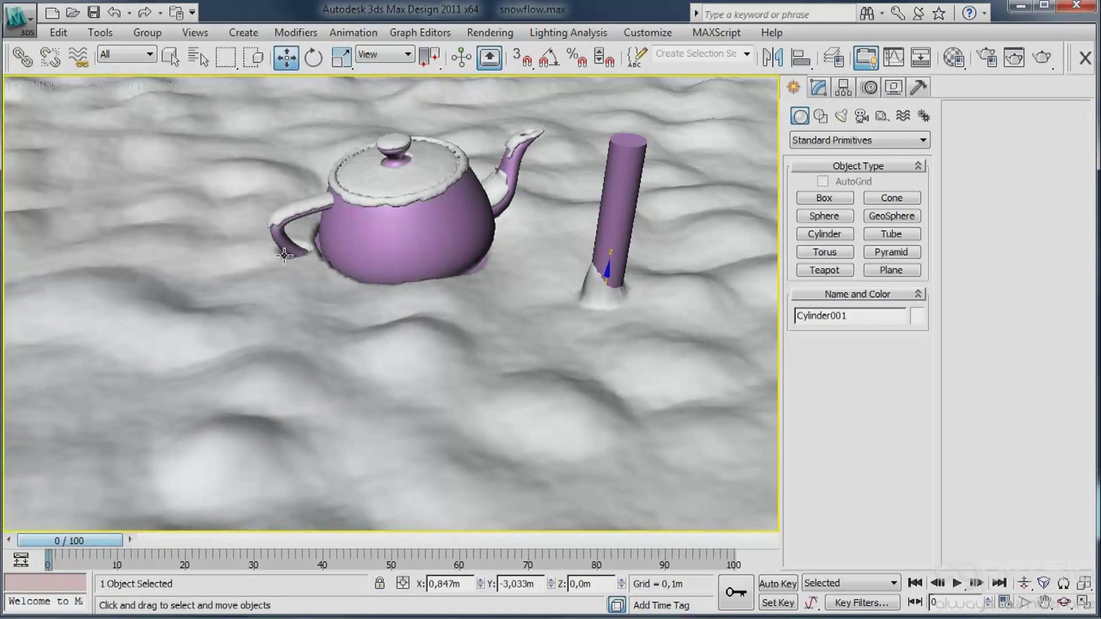